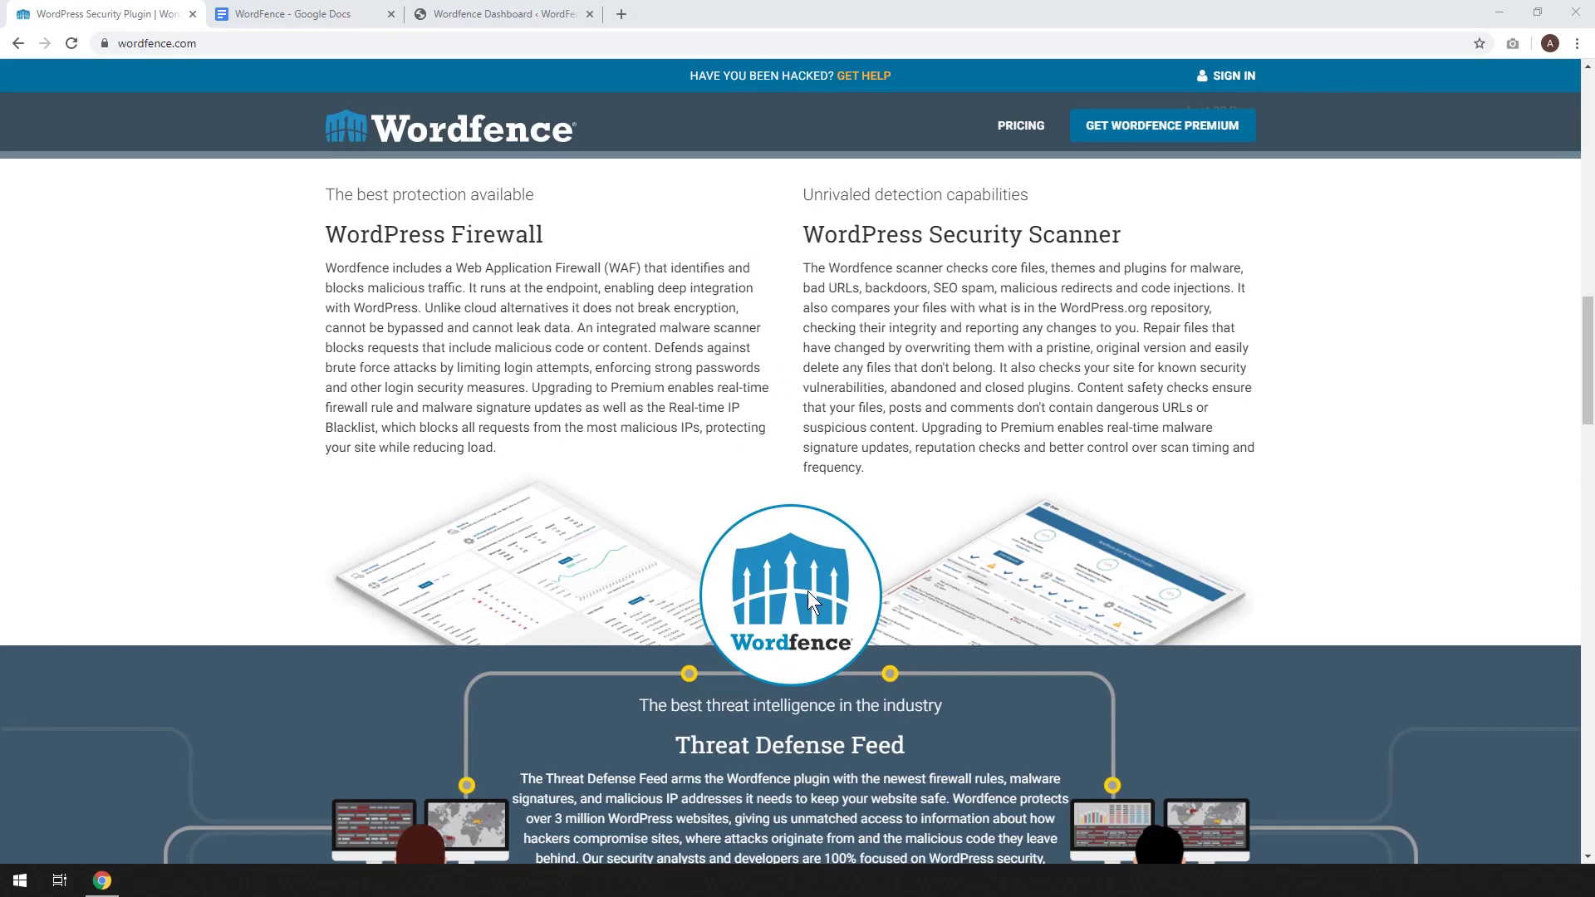
Install and activate the Wordfence Security – Firewall & Malware Scan plugin from the security plugin search results.
{"action": "left_click", "coordinate": [278, 15]}
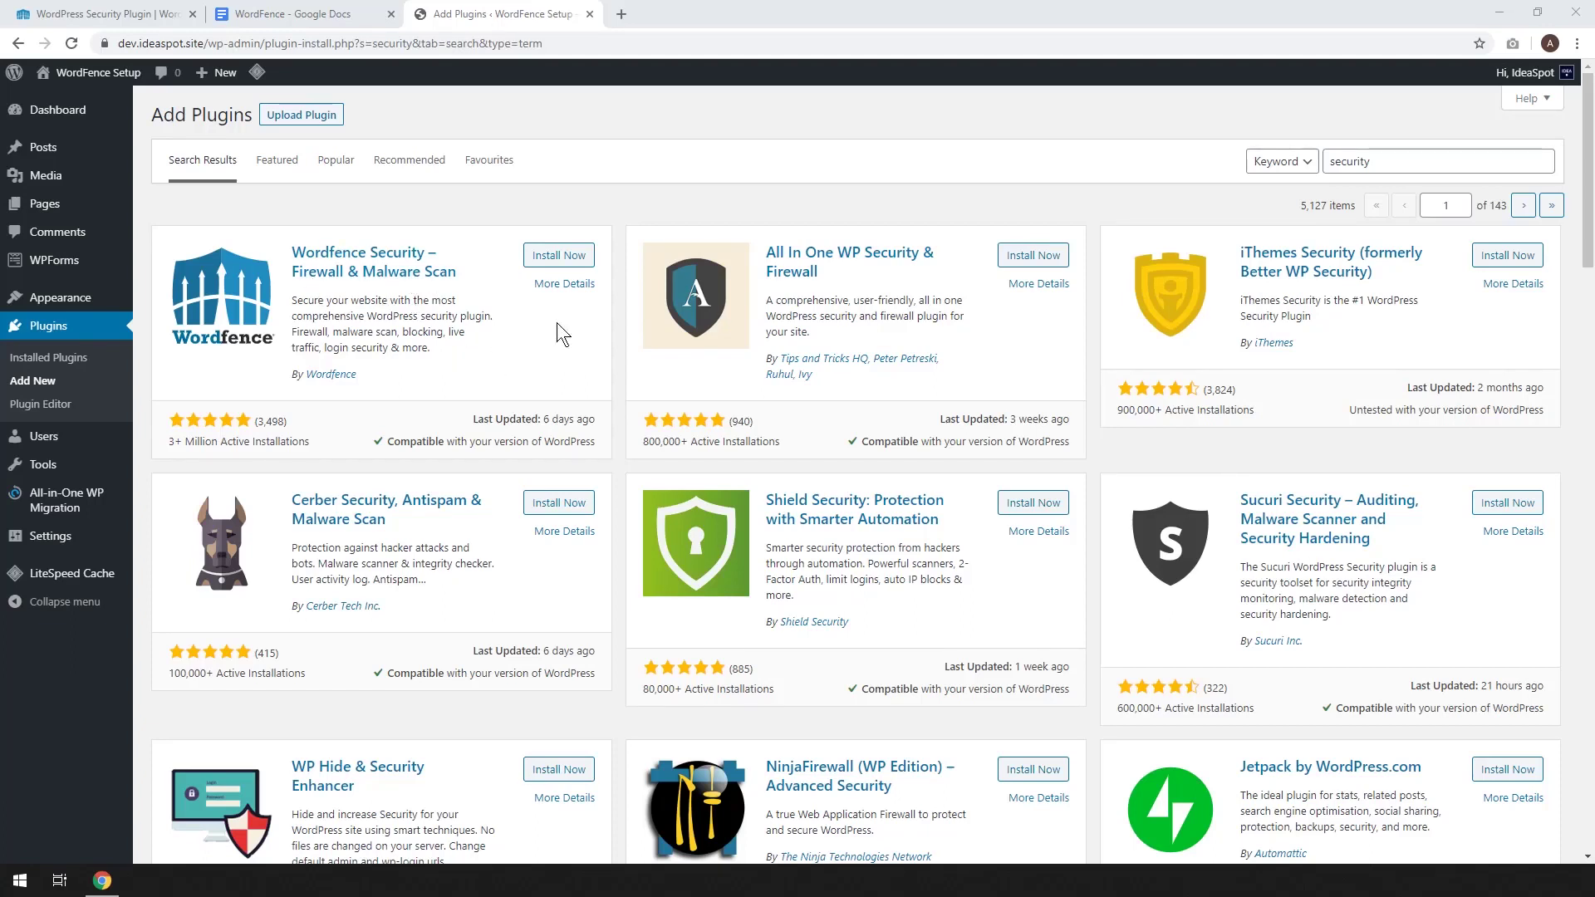
{"action": "left_click", "coordinate": [573, 259]}
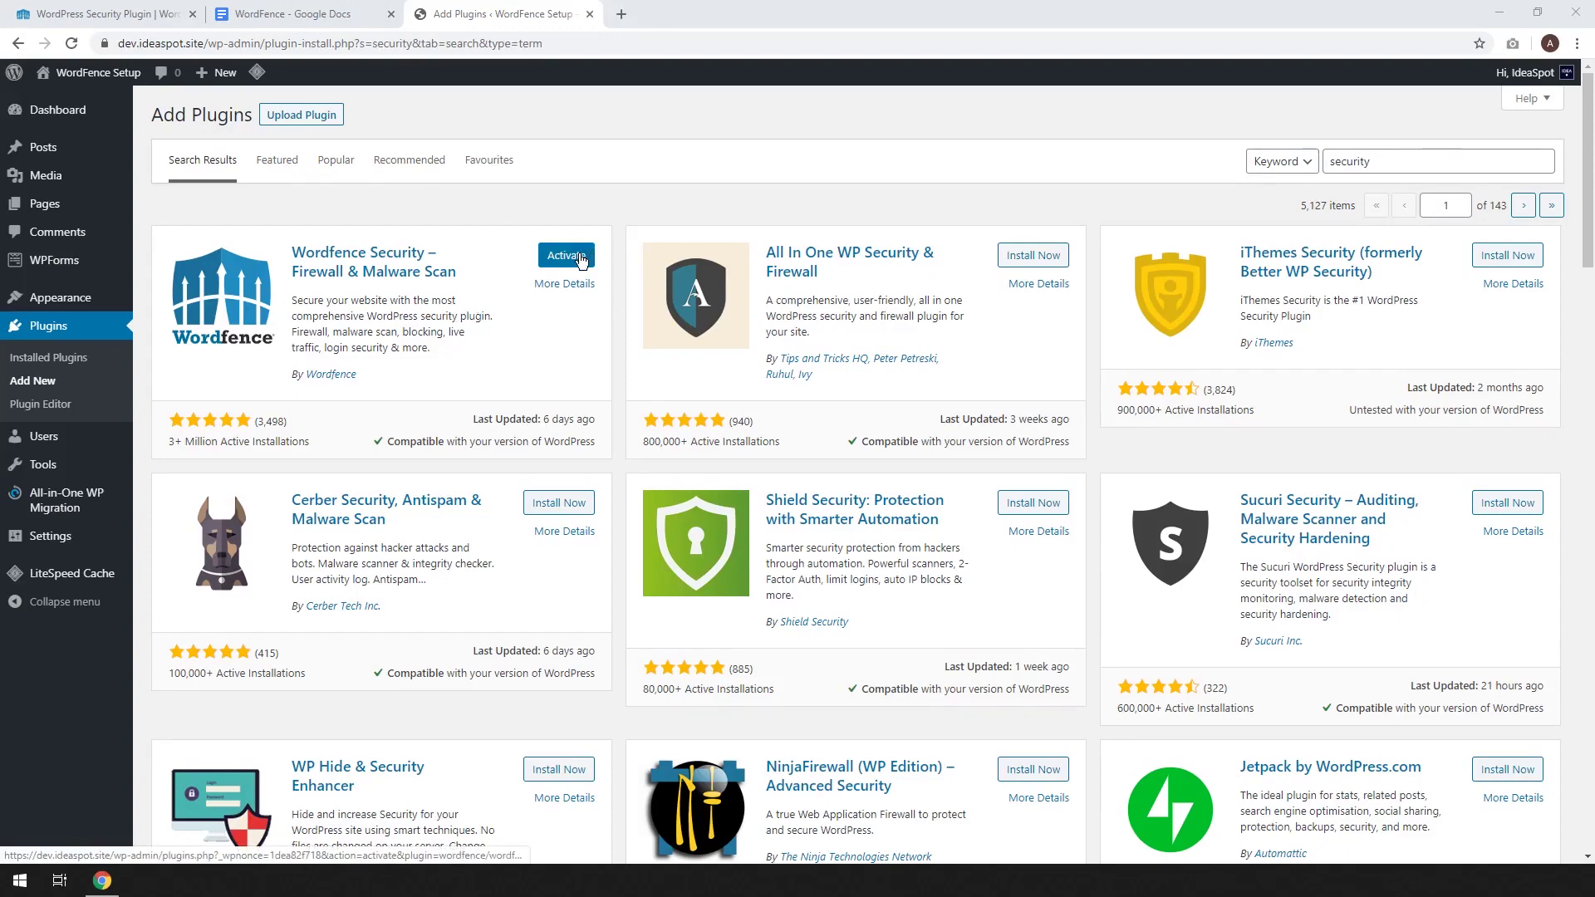
{"action": "left_click", "coordinate": [580, 259]}
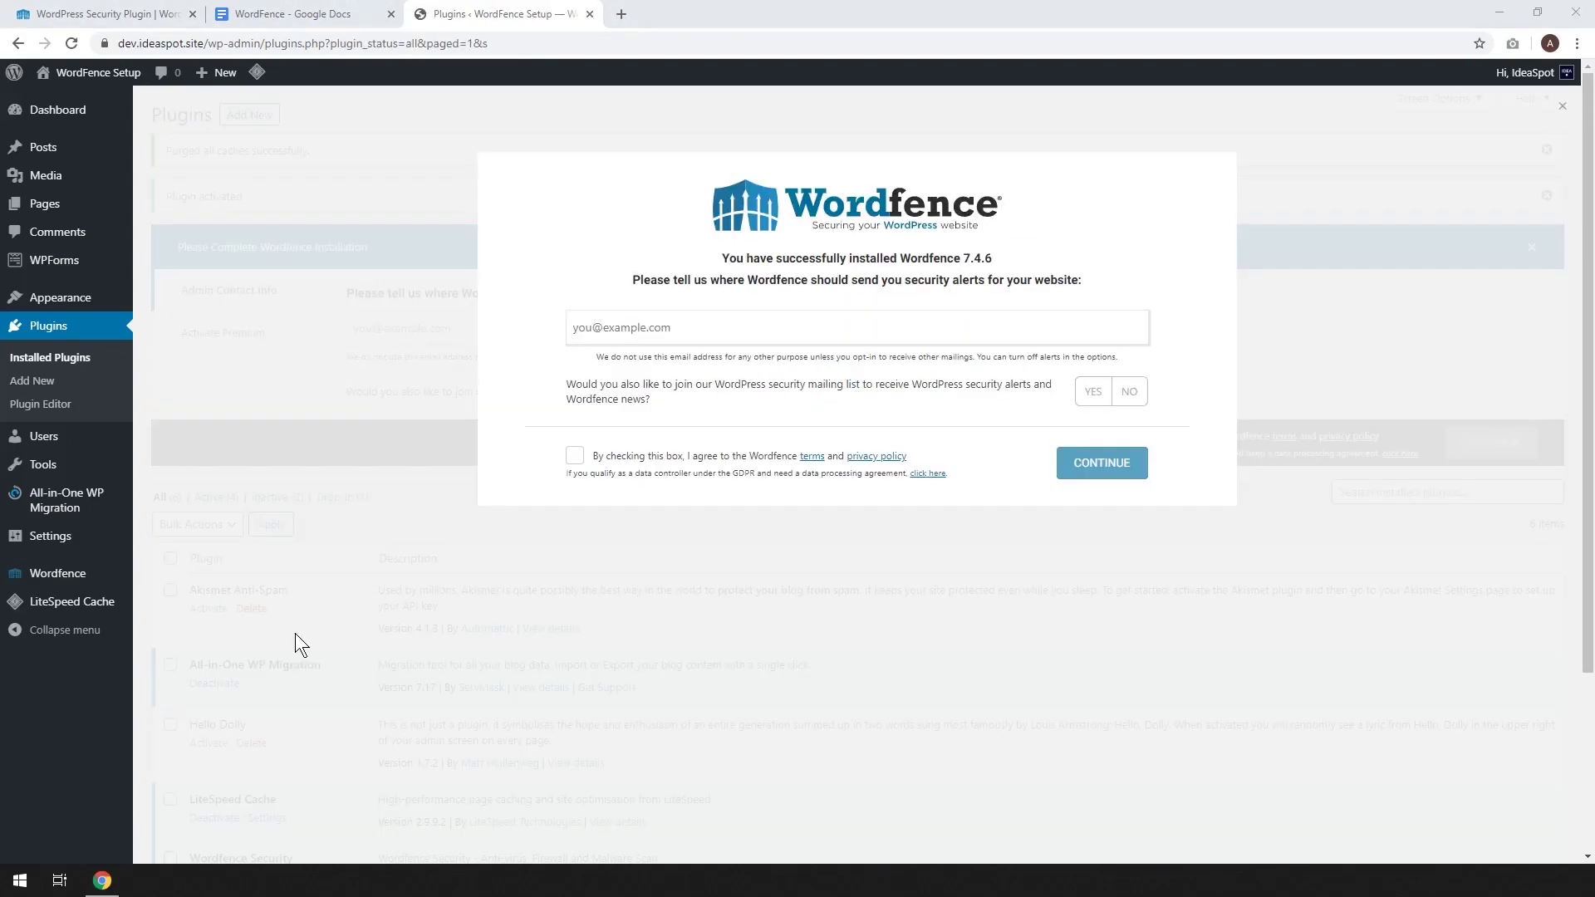
Complete the Wordfence setup: enter the alert e-mail address, decline the mailing list, accept the terms and skip the premium licence.
{"action": "left_click", "coordinate": [738, 322]}
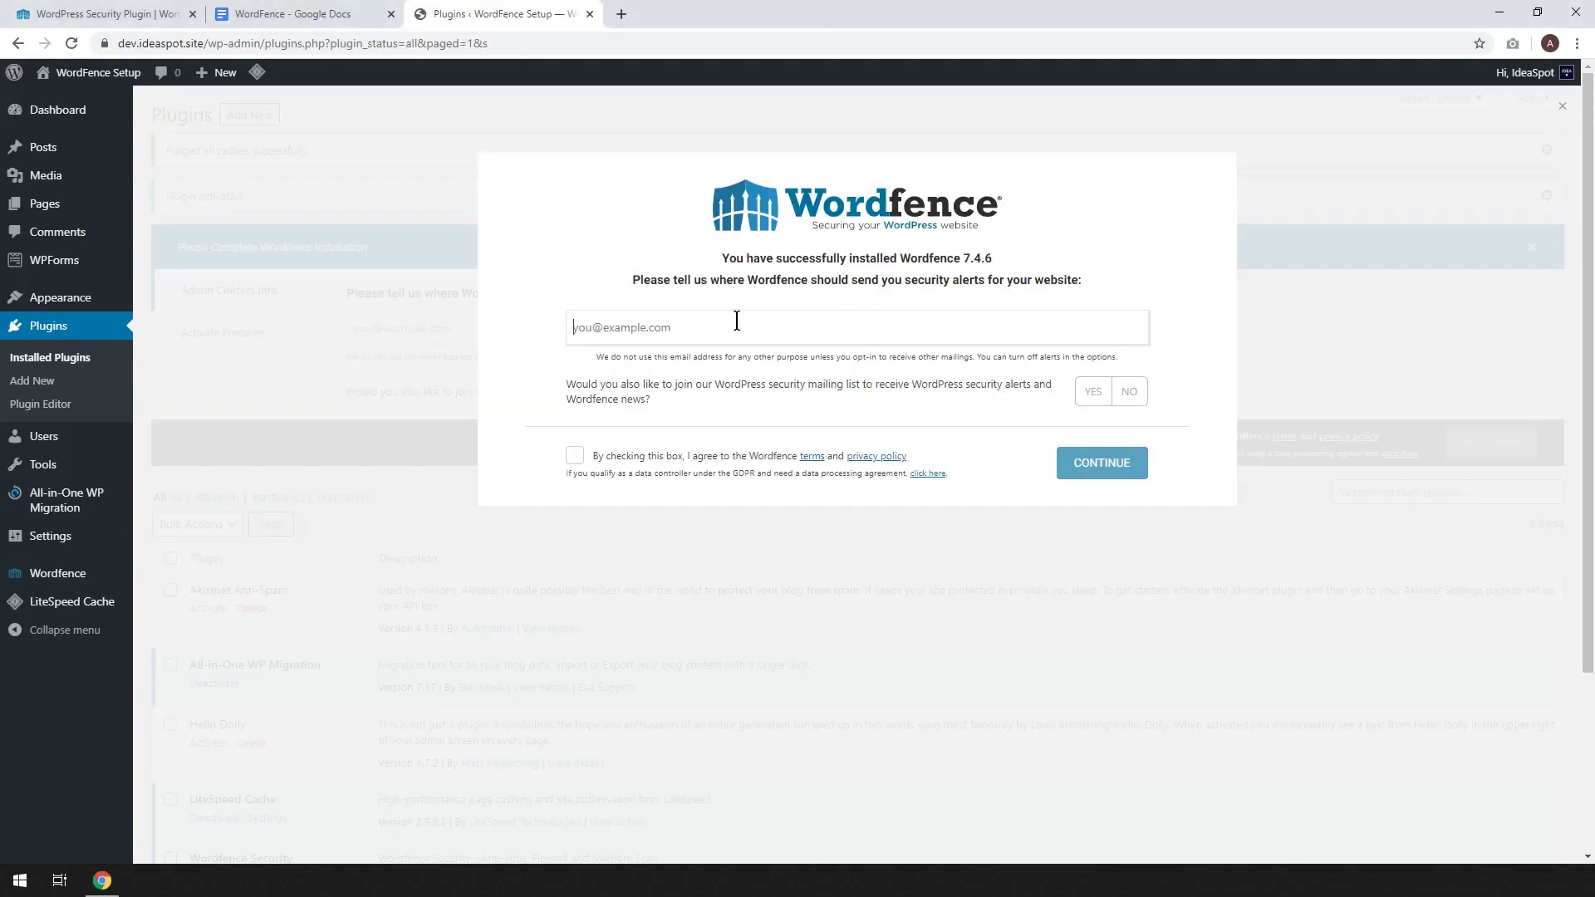
{"action": "key", "text": "ctrl+v"}
{"action": "left_click", "coordinate": [1130, 392]}
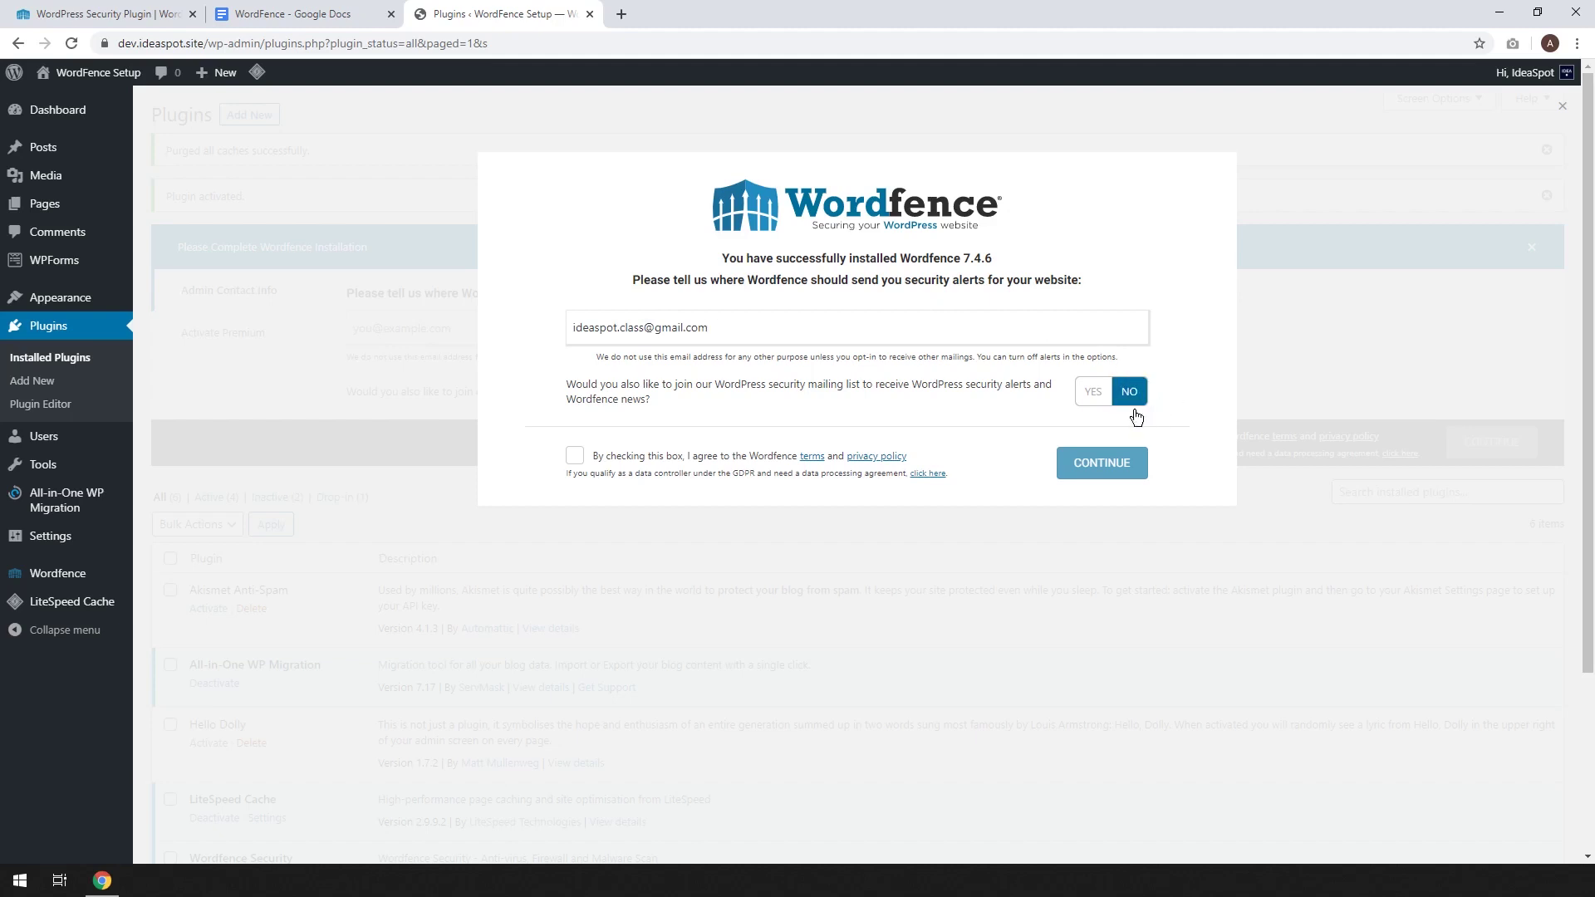
{"action": "left_click", "coordinate": [581, 460]}
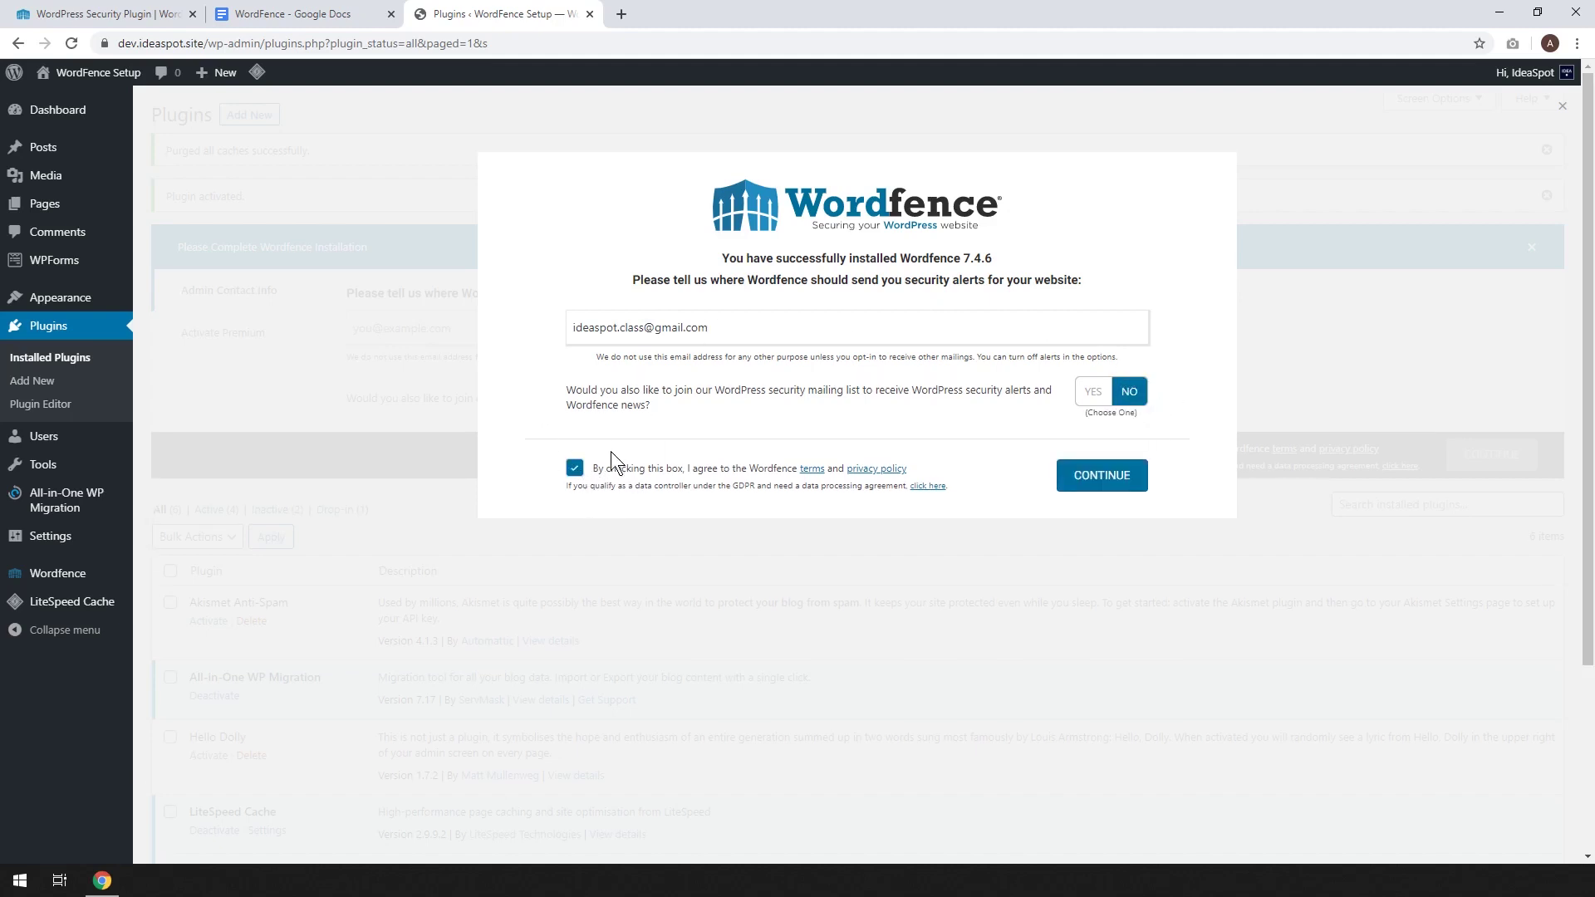
{"action": "left_click", "coordinate": [1111, 485]}
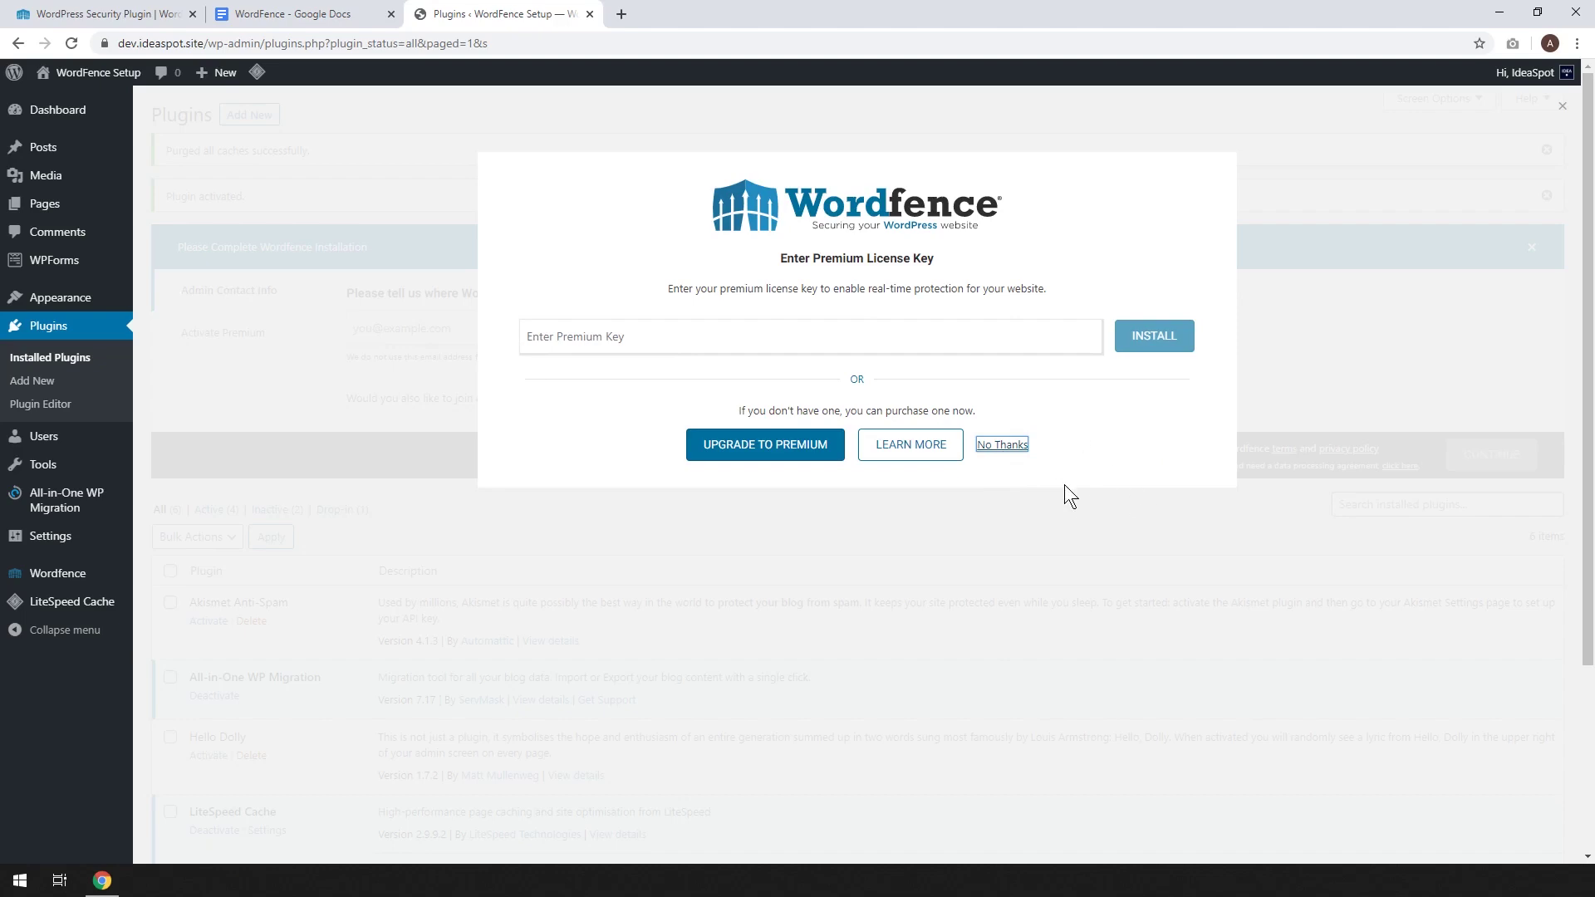
{"action": "left_click", "coordinate": [1000, 446]}
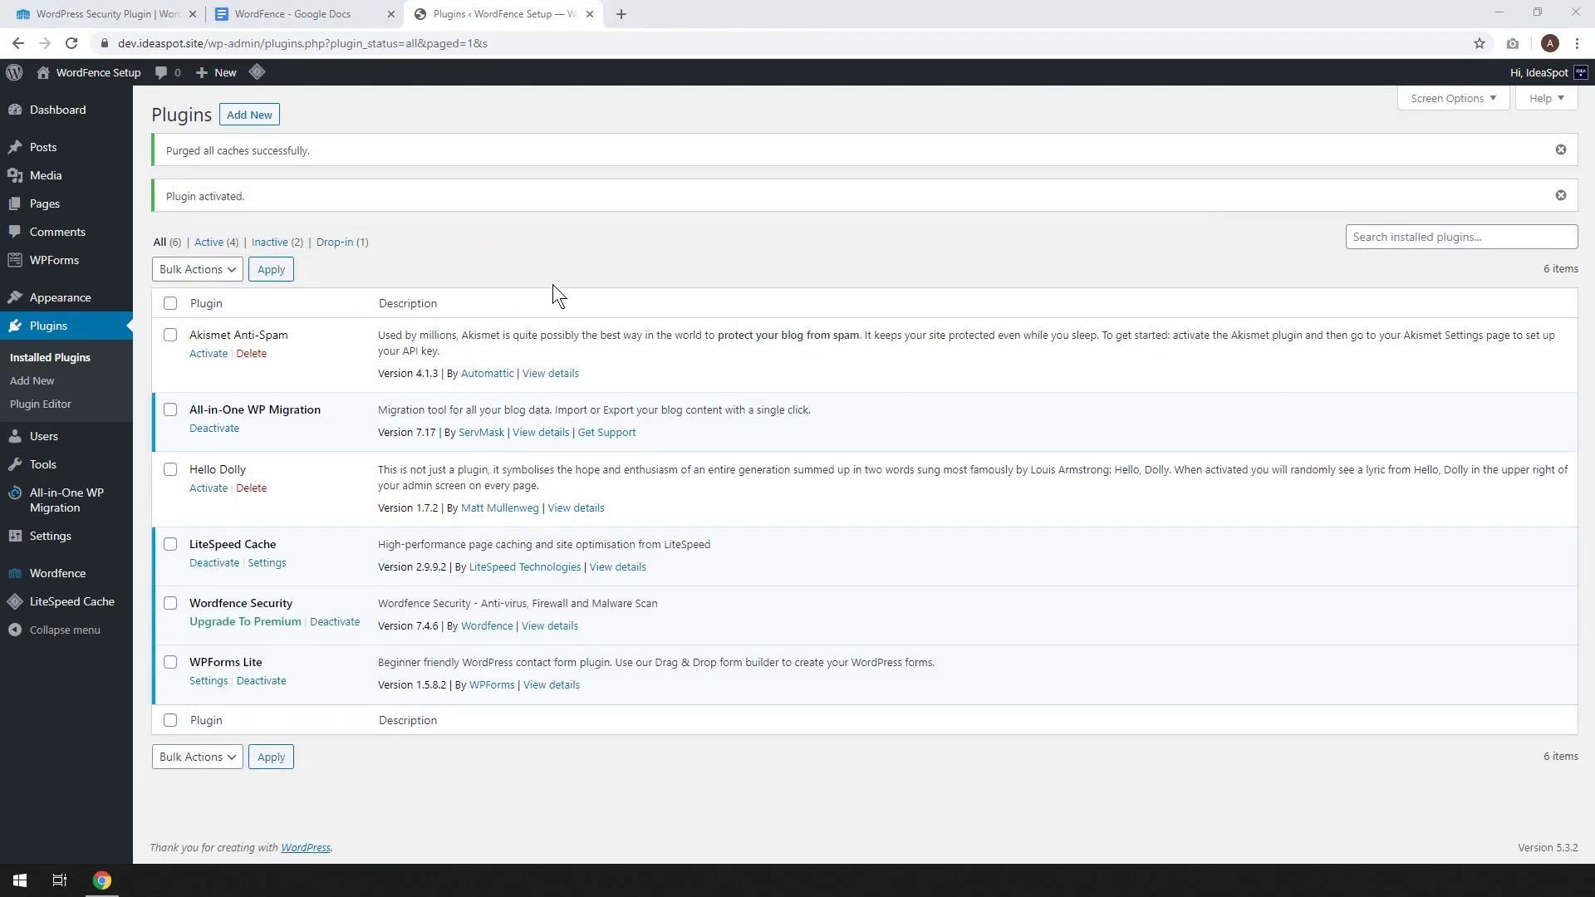
Open the Wordfence dashboard and go through its introductory tour to the end.
{"action": "left_click", "coordinate": [55, 579]}
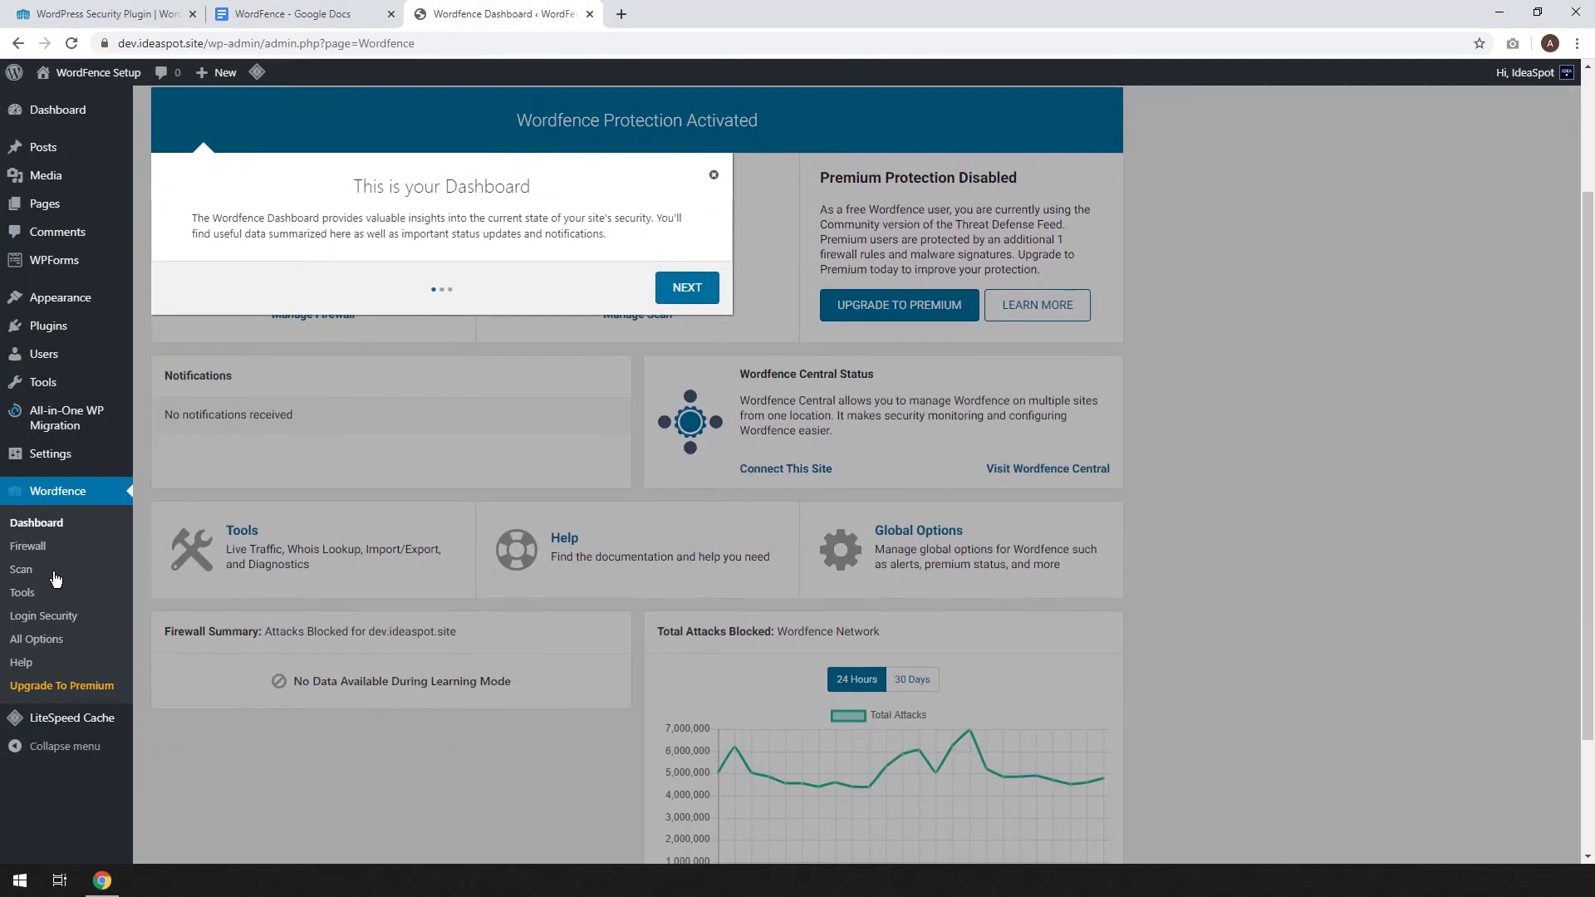
{"action": "left_click", "coordinate": [687, 288]}
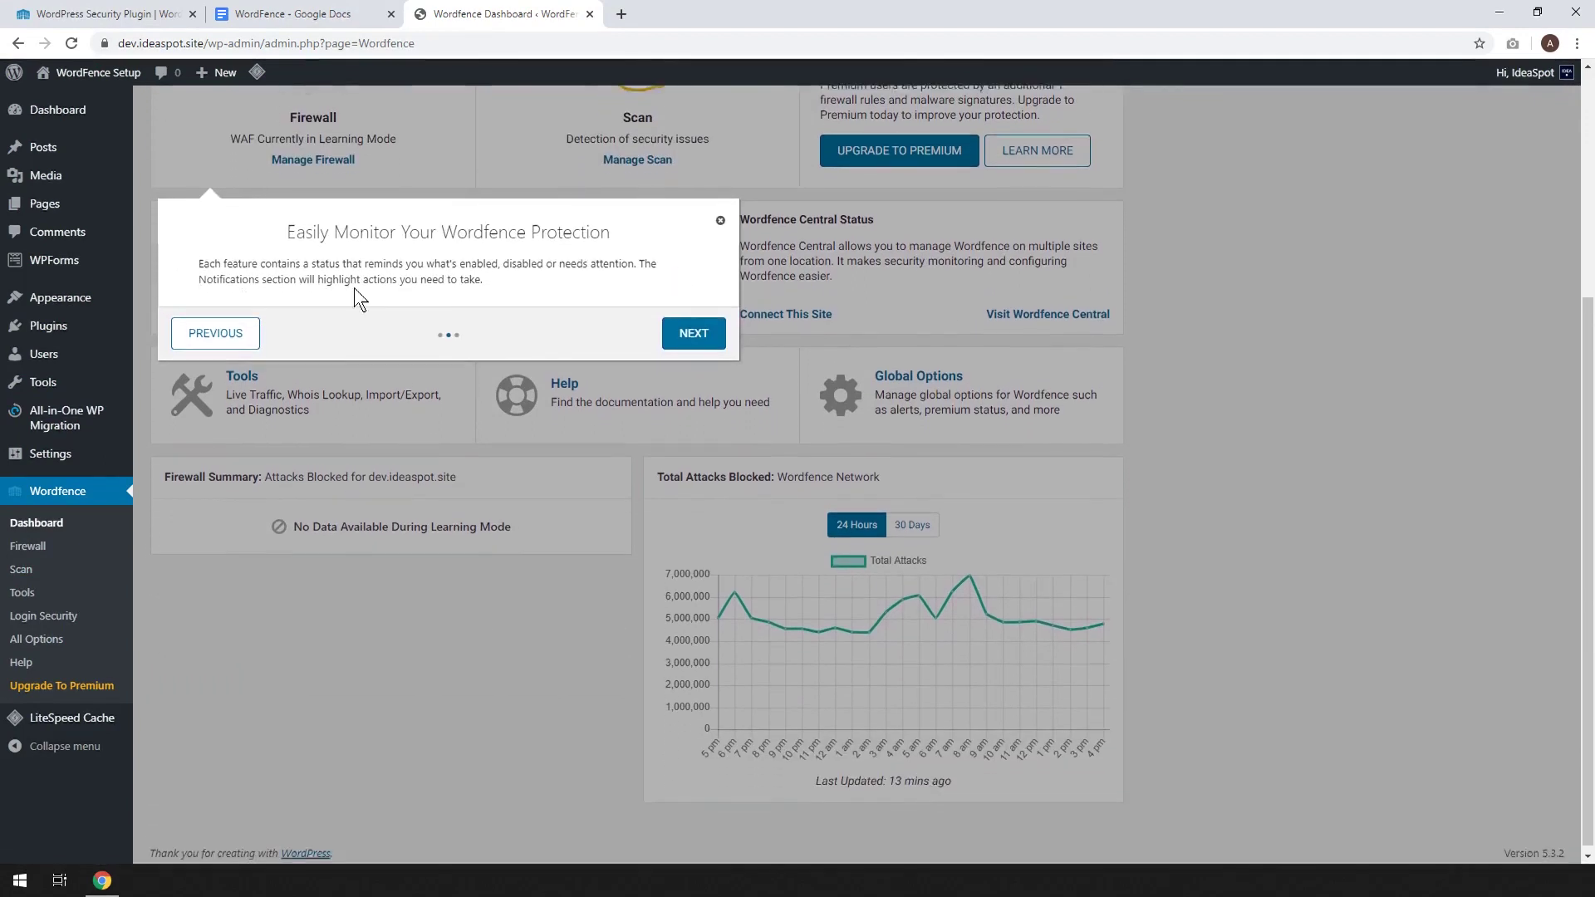
{"action": "left_click", "coordinate": [697, 330]}
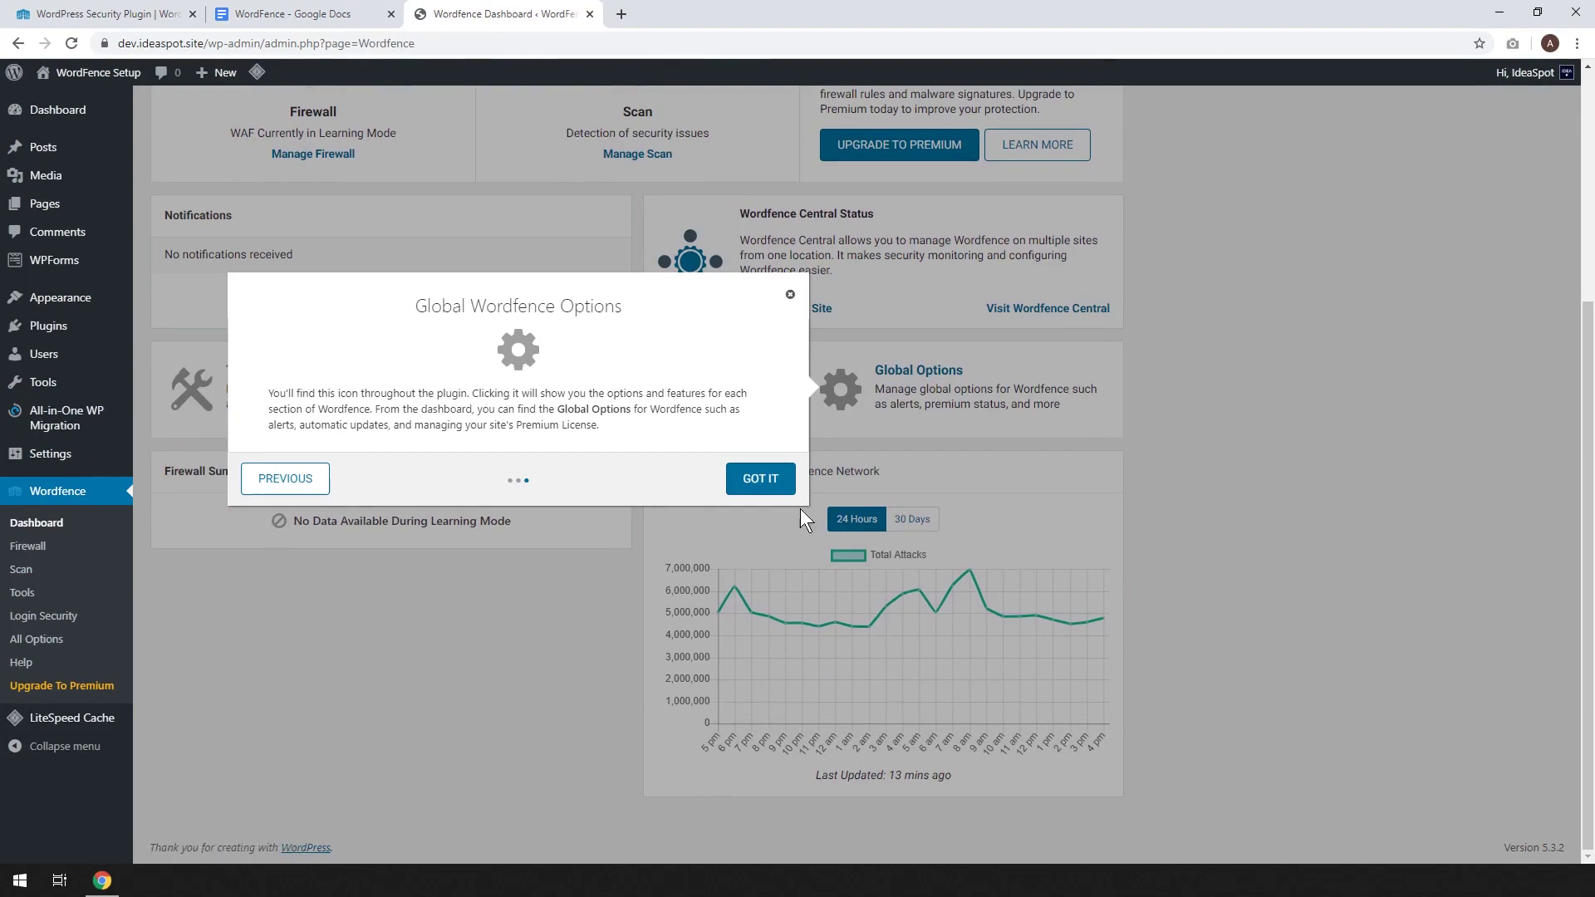
{"action": "left_click", "coordinate": [768, 481]}
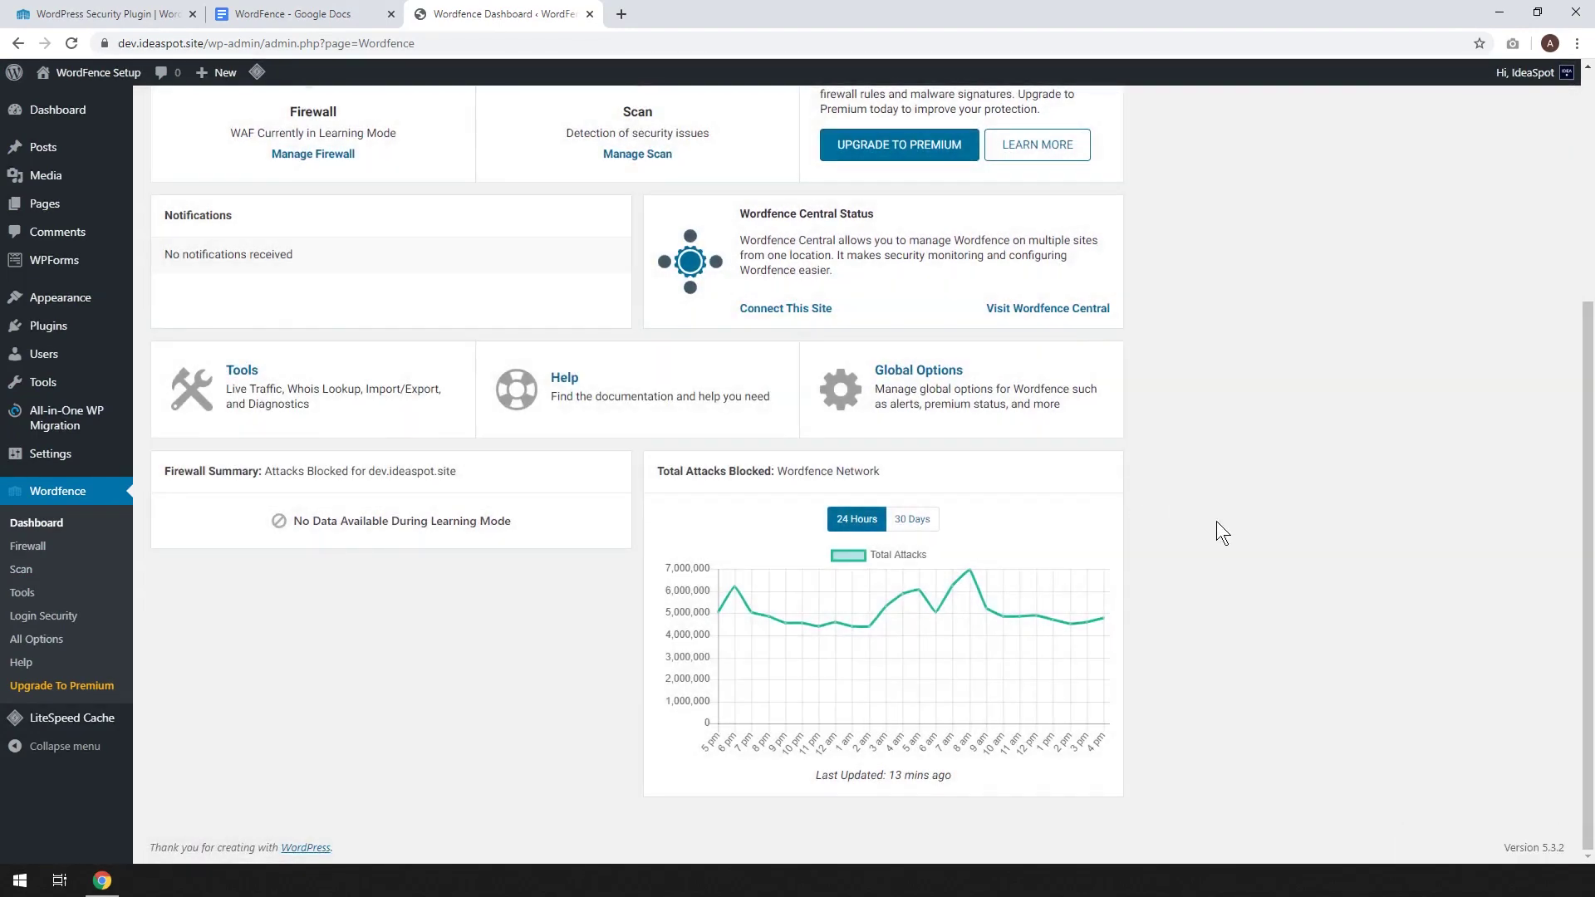
Optimize the Wordfence firewall with the LiteSpeed/lsapi configuration after downloading the .htaccess backup, and enable Wordfence auto-updates.
{"action": "scroll", "coordinate": [1216, 521], "scroll_direction": "up", "scroll_amount": 4}
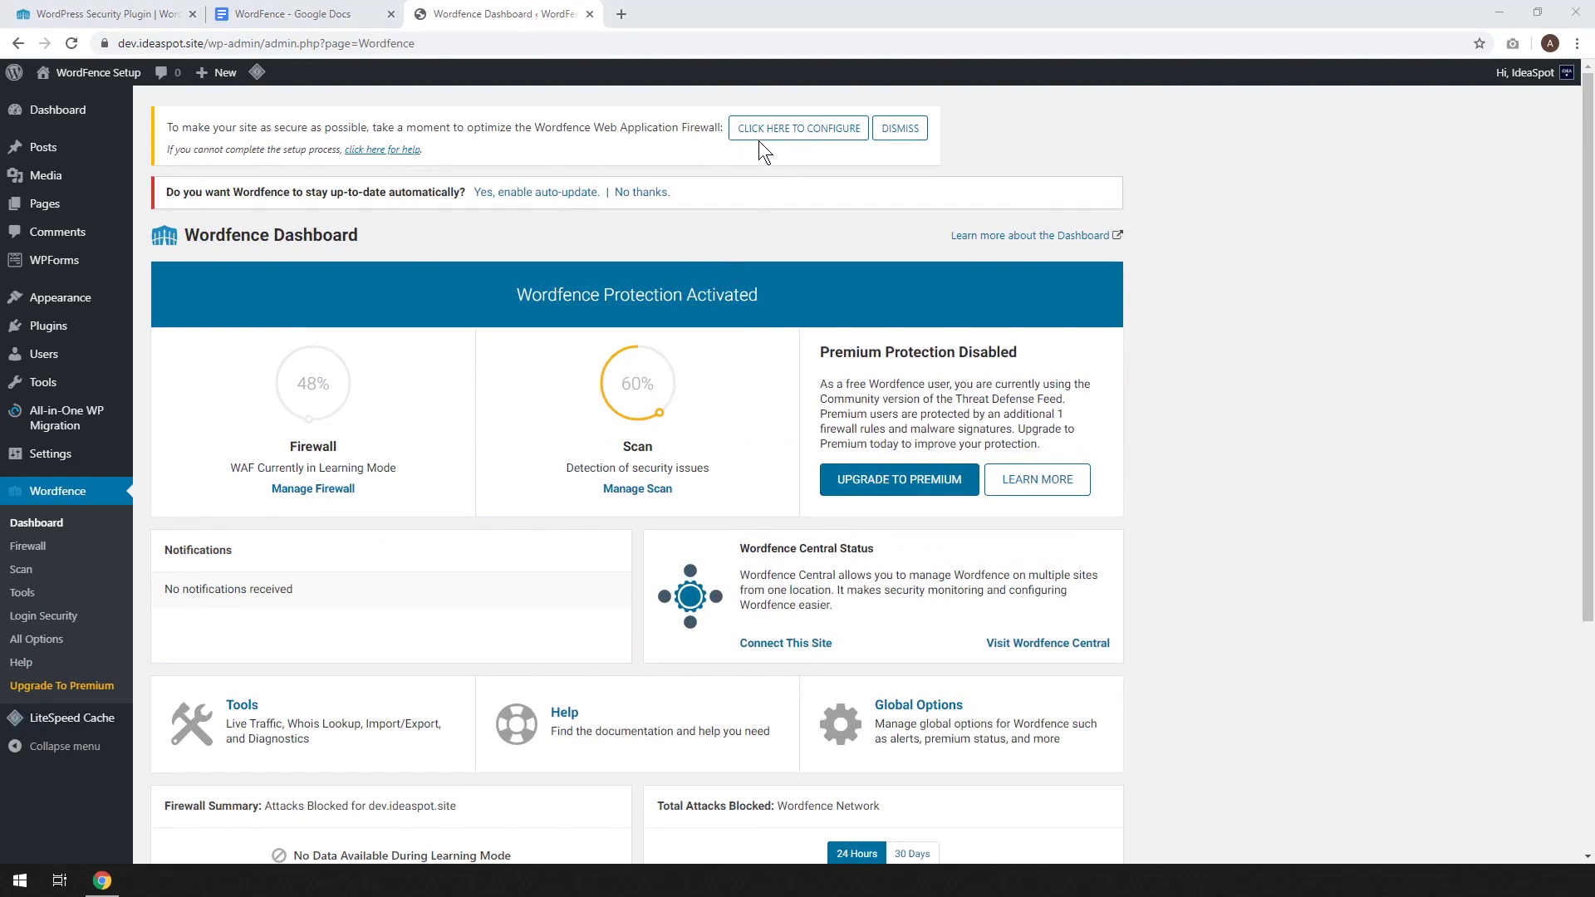
{"action": "left_click", "coordinate": [791, 135]}
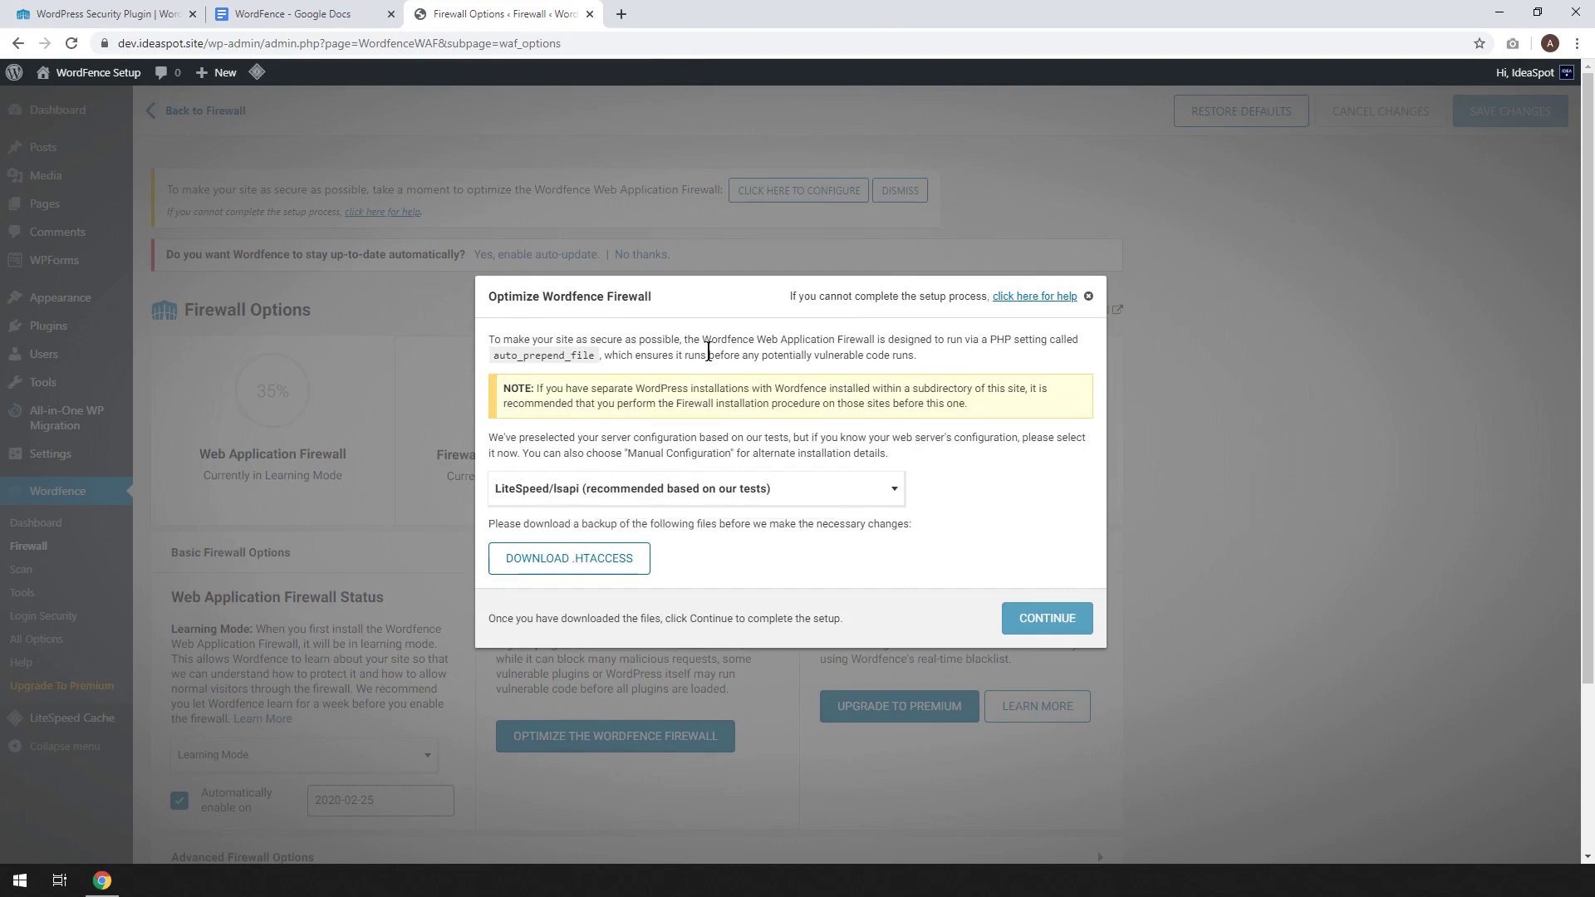
{"action": "left_click", "coordinate": [571, 560]}
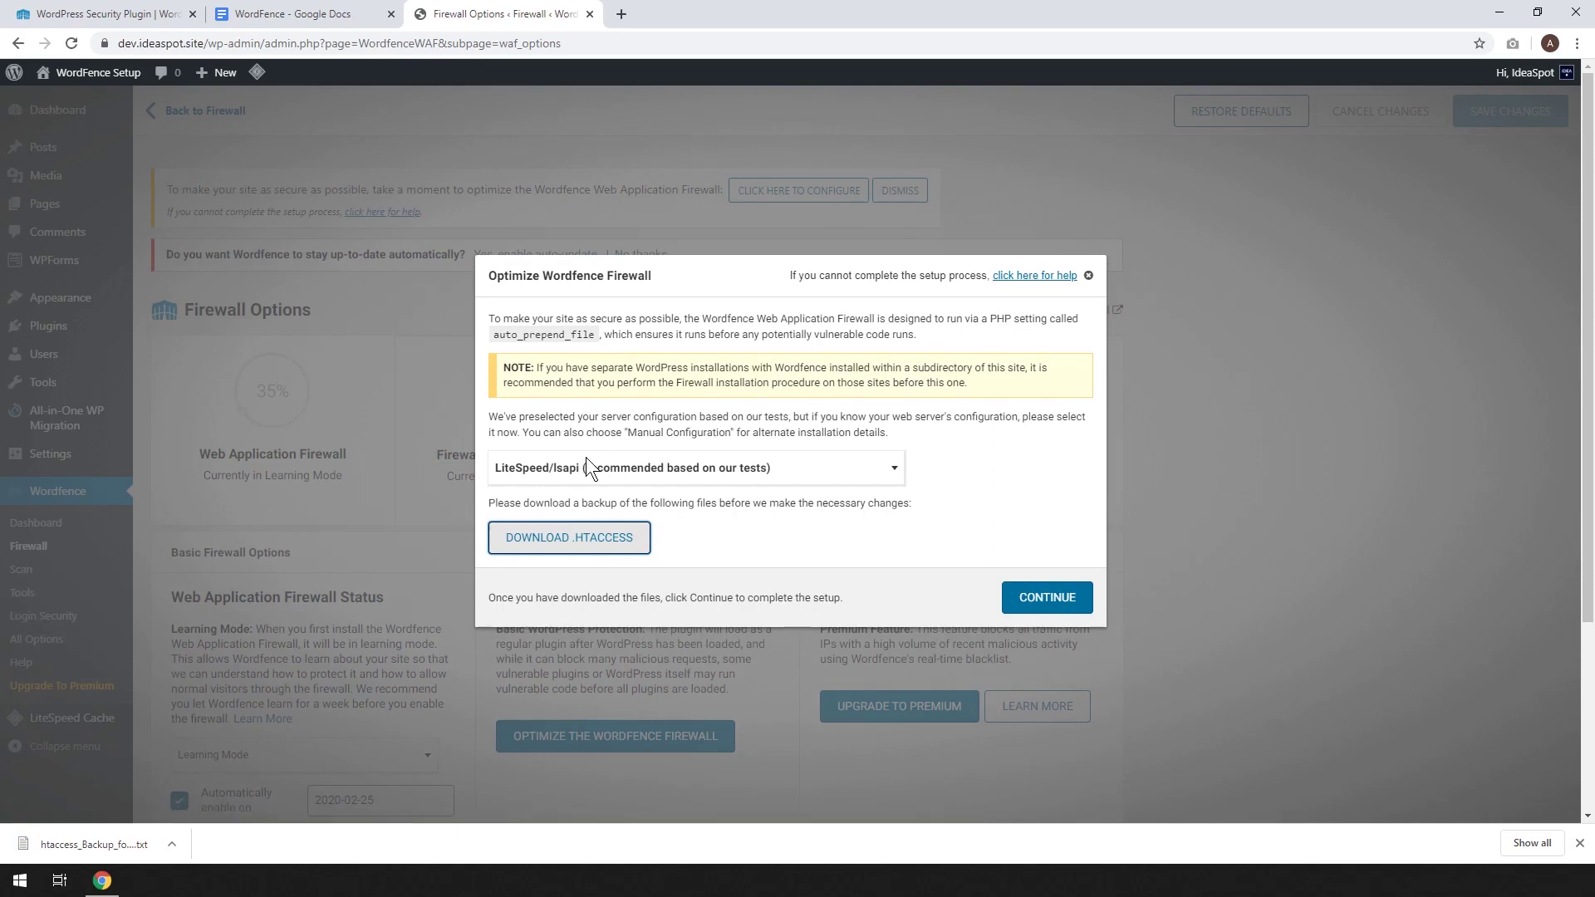
{"action": "left_click", "coordinate": [1062, 606]}
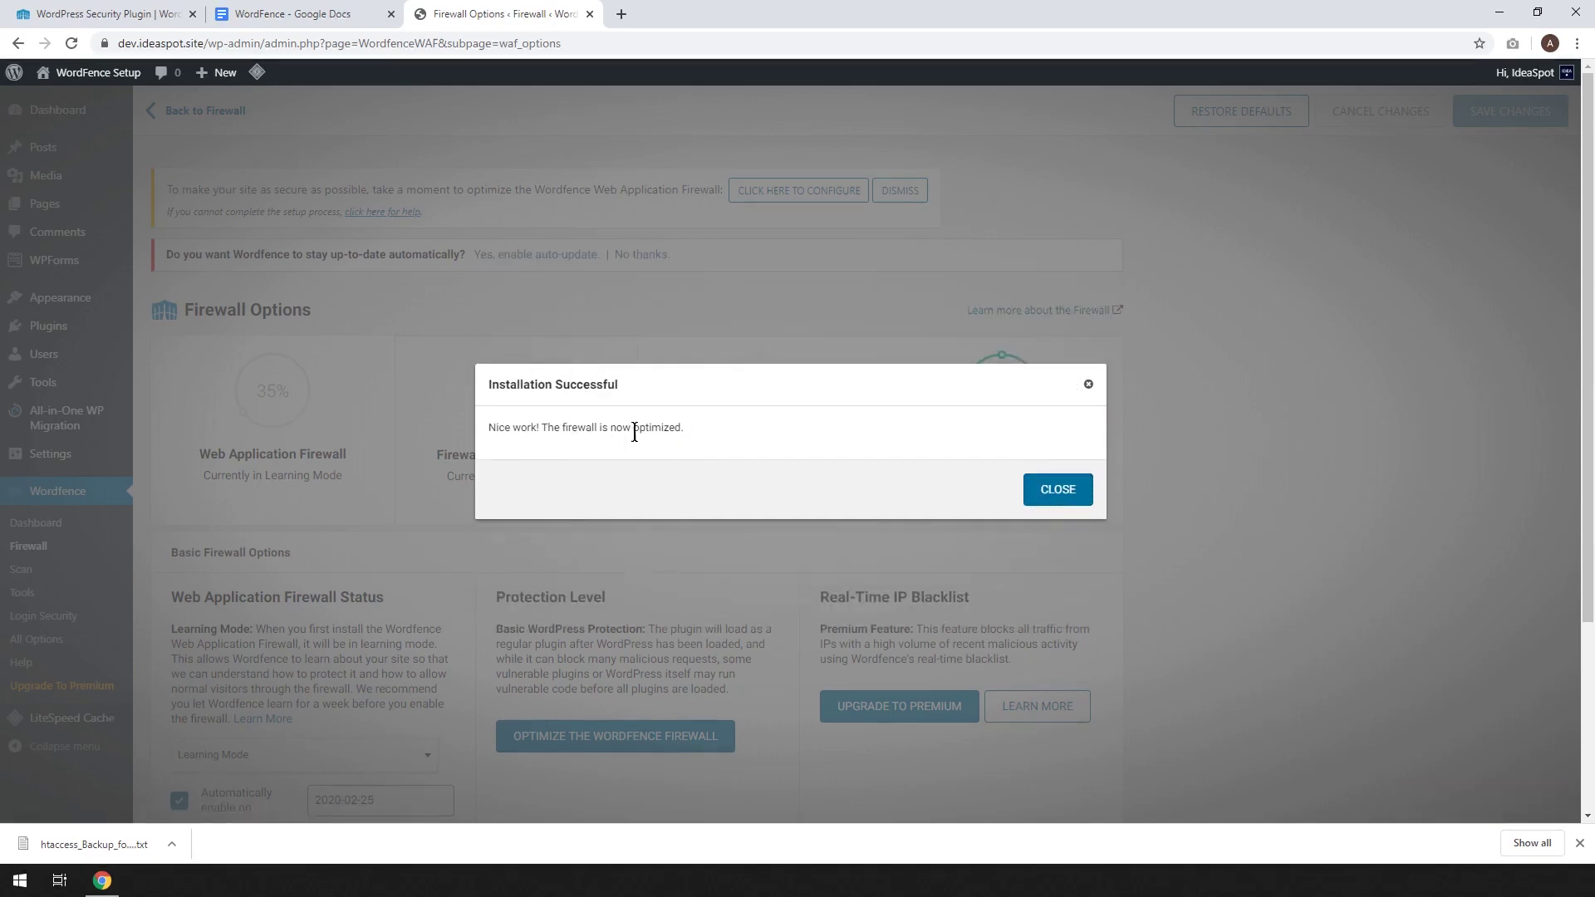
{"action": "left_click", "coordinate": [1058, 490]}
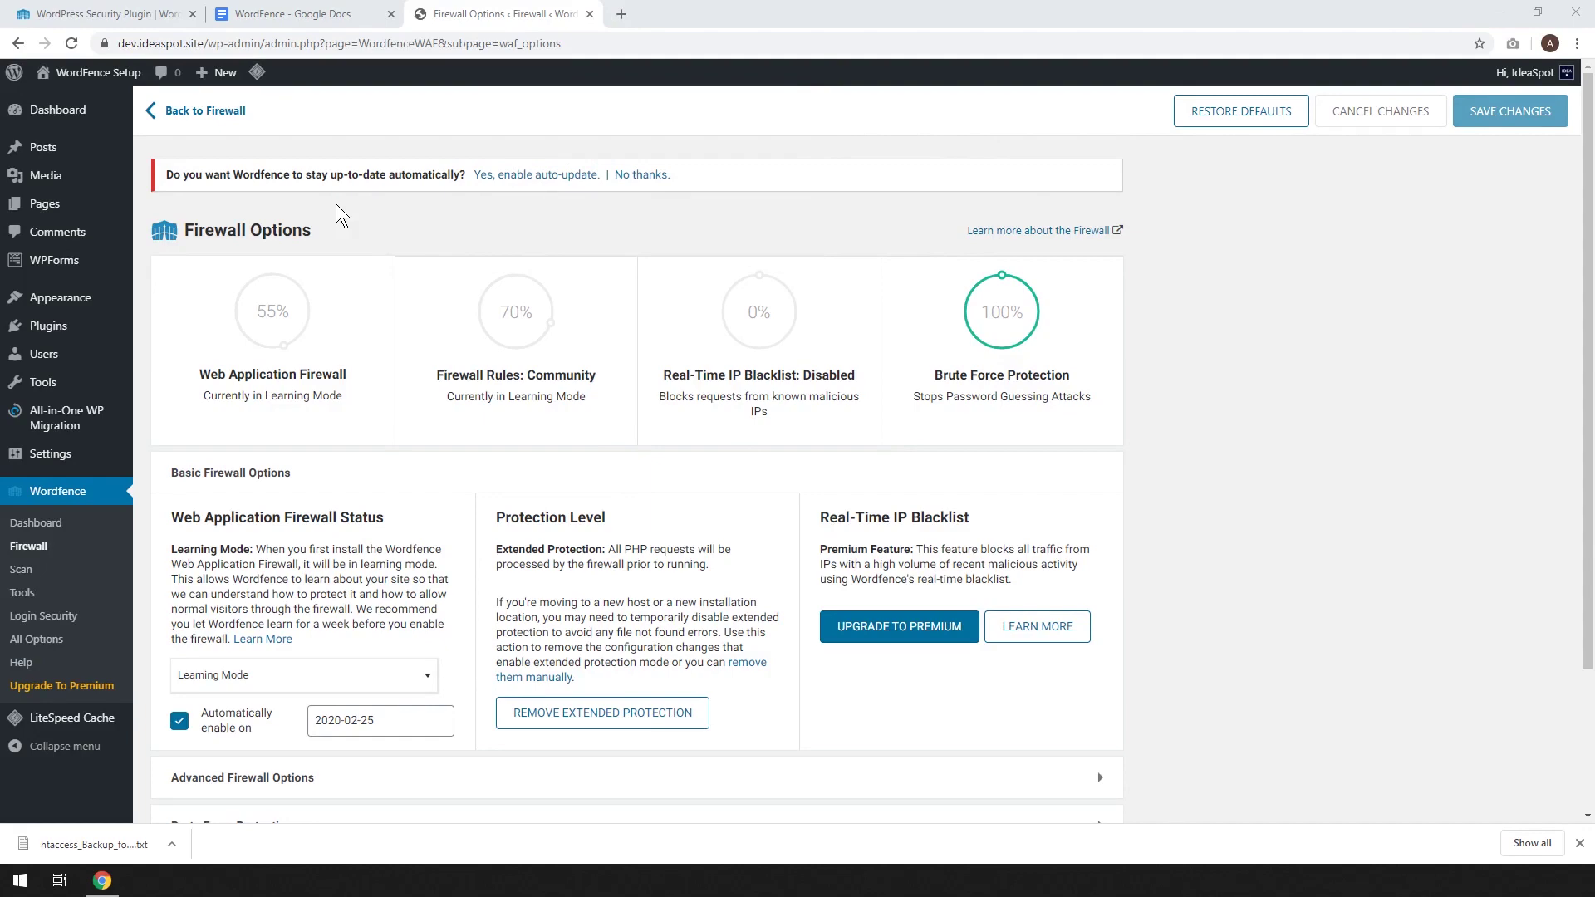
{"action": "left_click", "coordinate": [522, 180]}
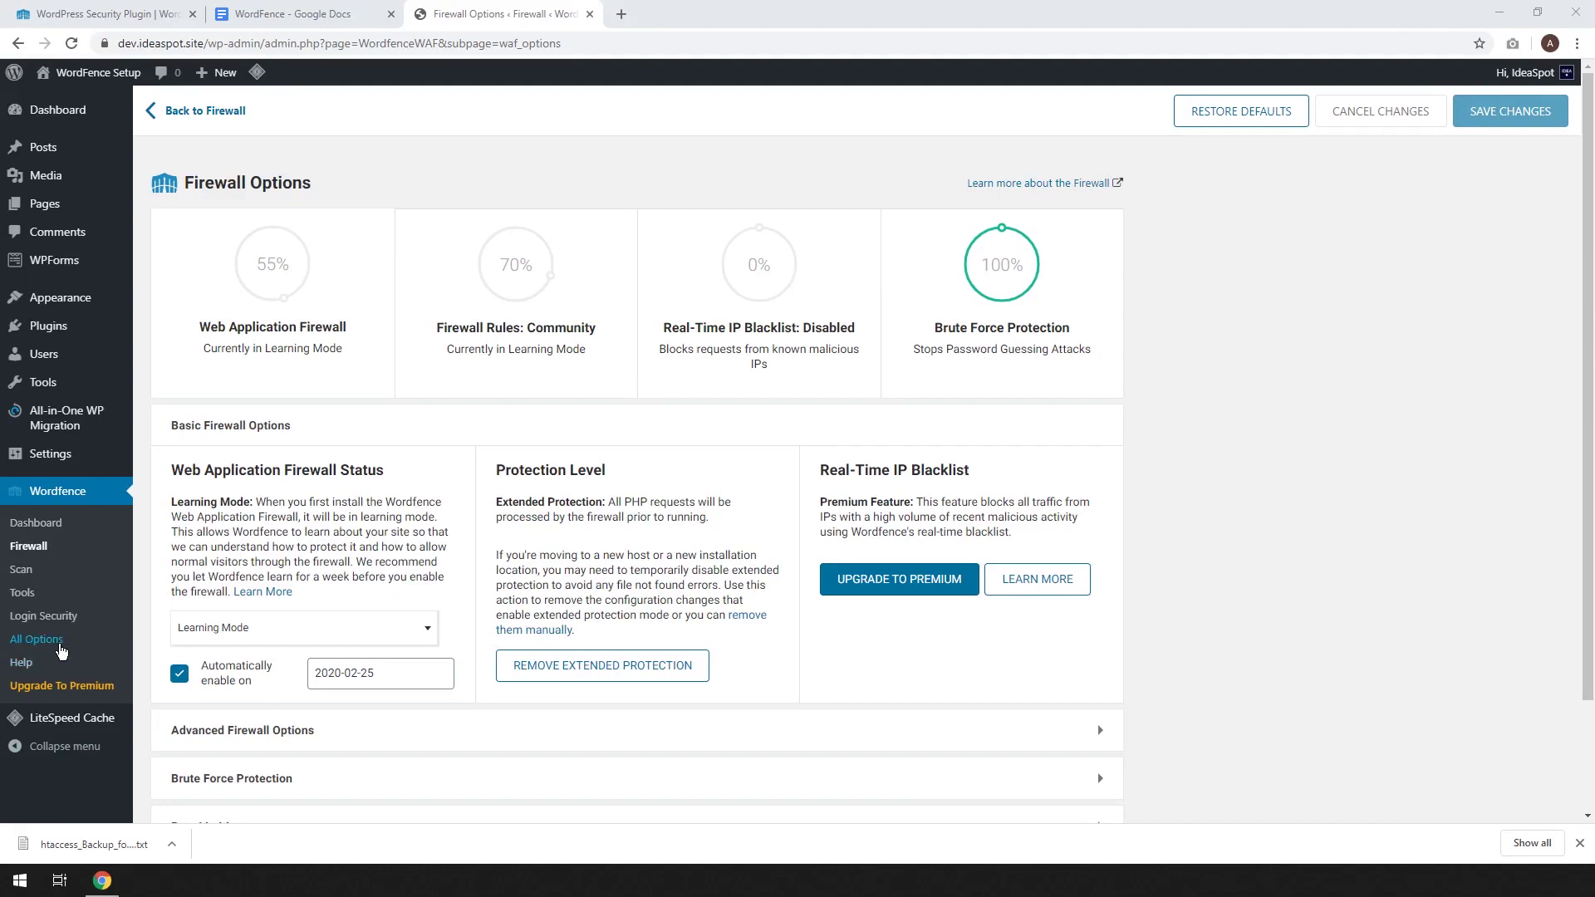
{"action": "left_click", "coordinate": [51, 641]}
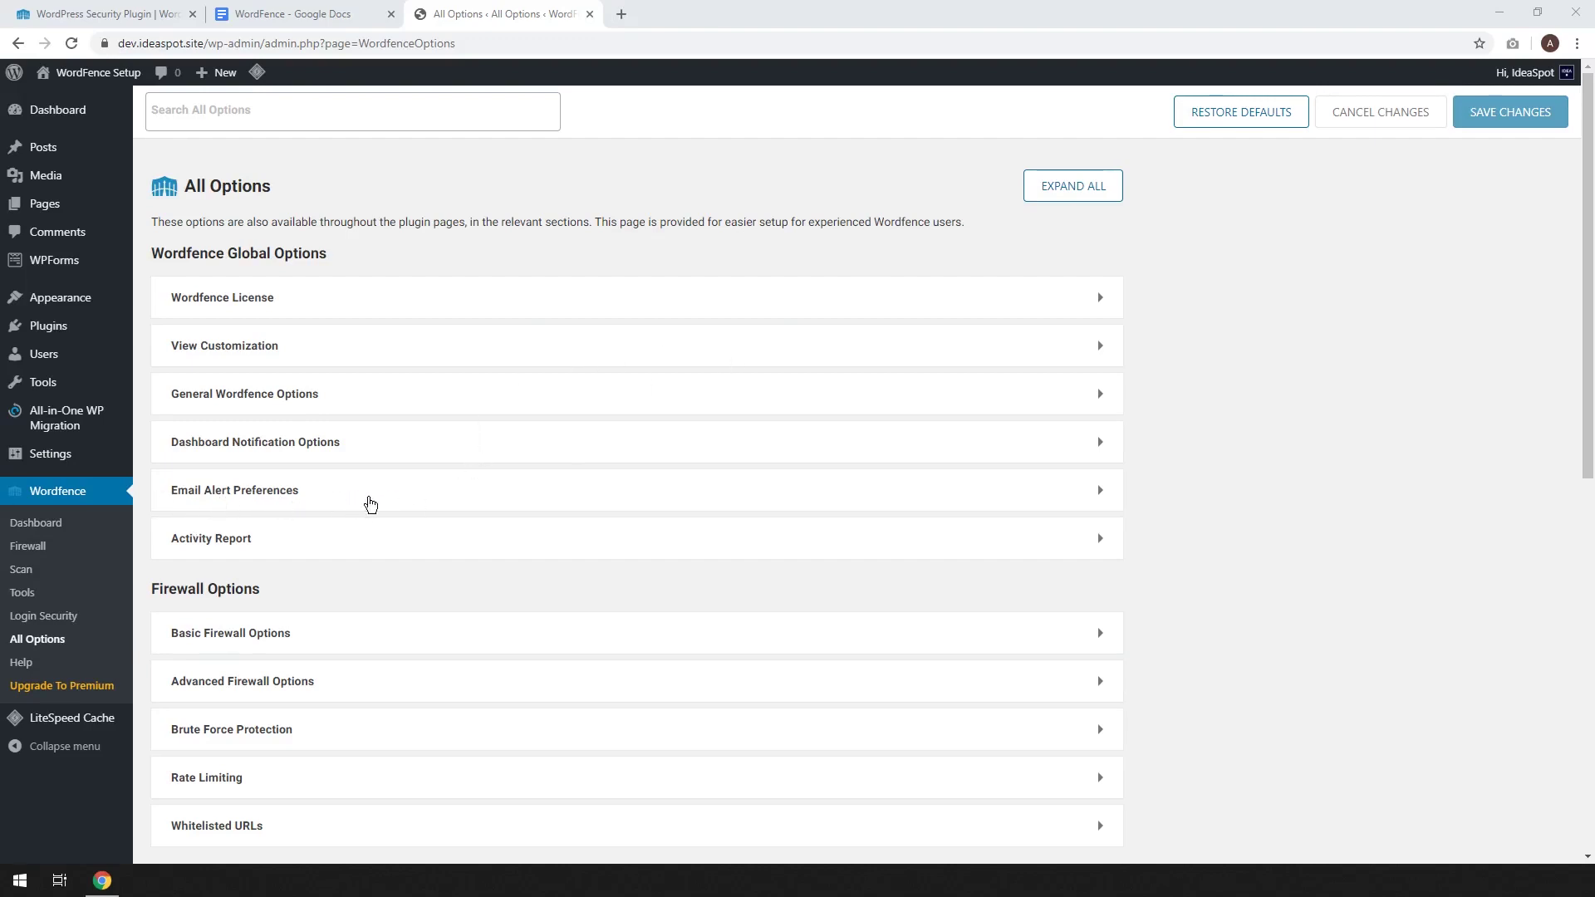
{"action": "left_click", "coordinate": [366, 502]}
{"action": "scroll", "coordinate": [1261, 542], "scroll_direction": "down", "scroll_amount": 1}
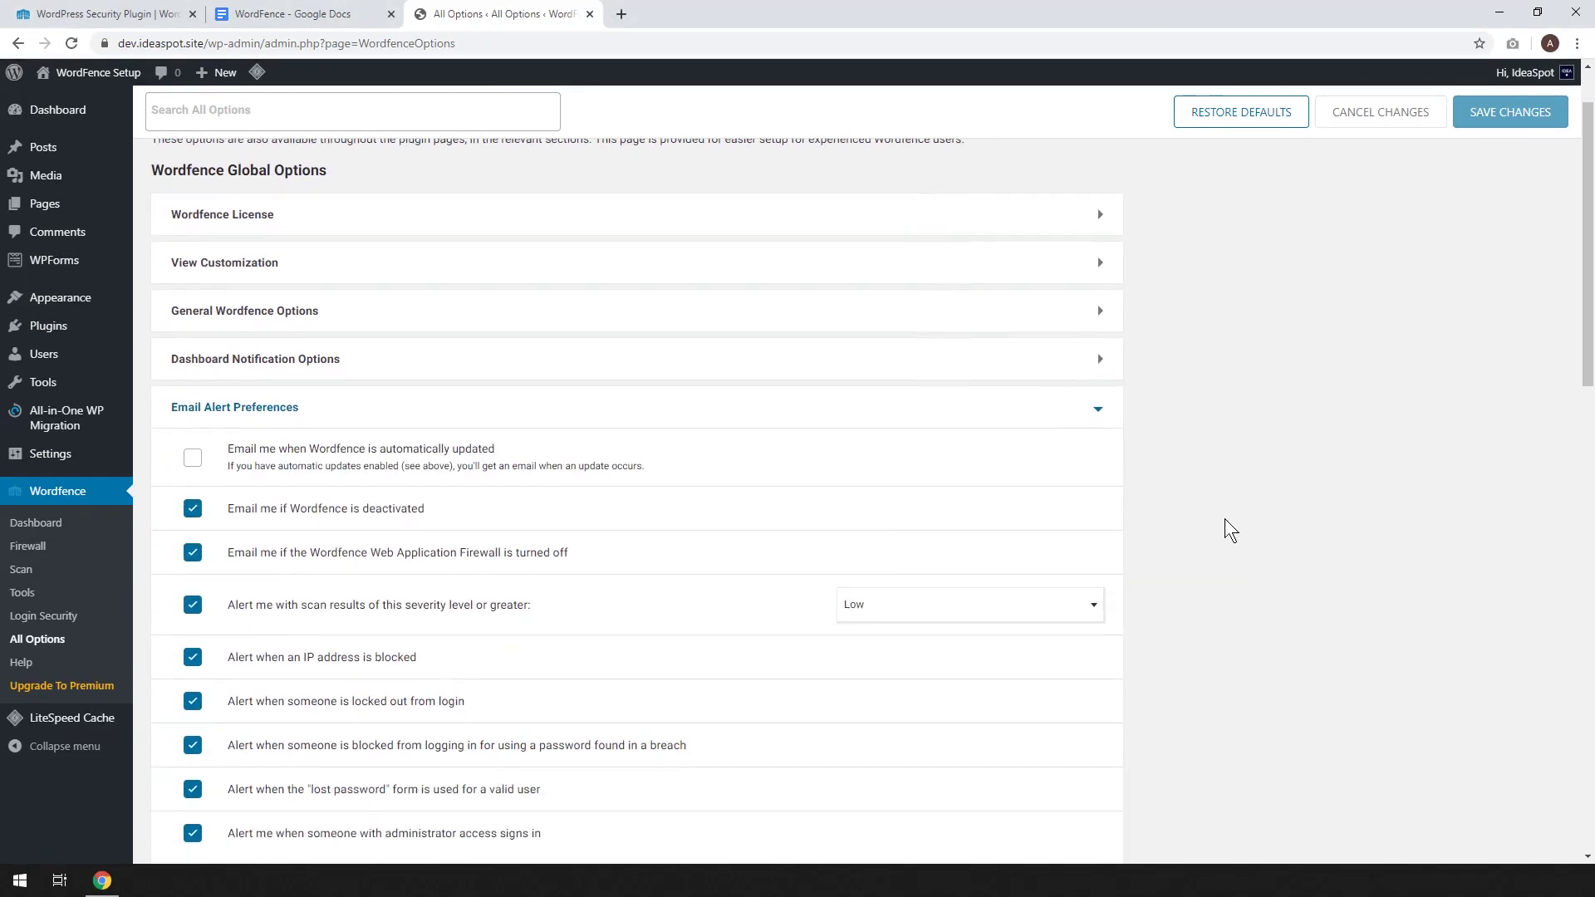
{"action": "scroll", "coordinate": [1226, 521], "scroll_direction": "down", "scroll_amount": 4}
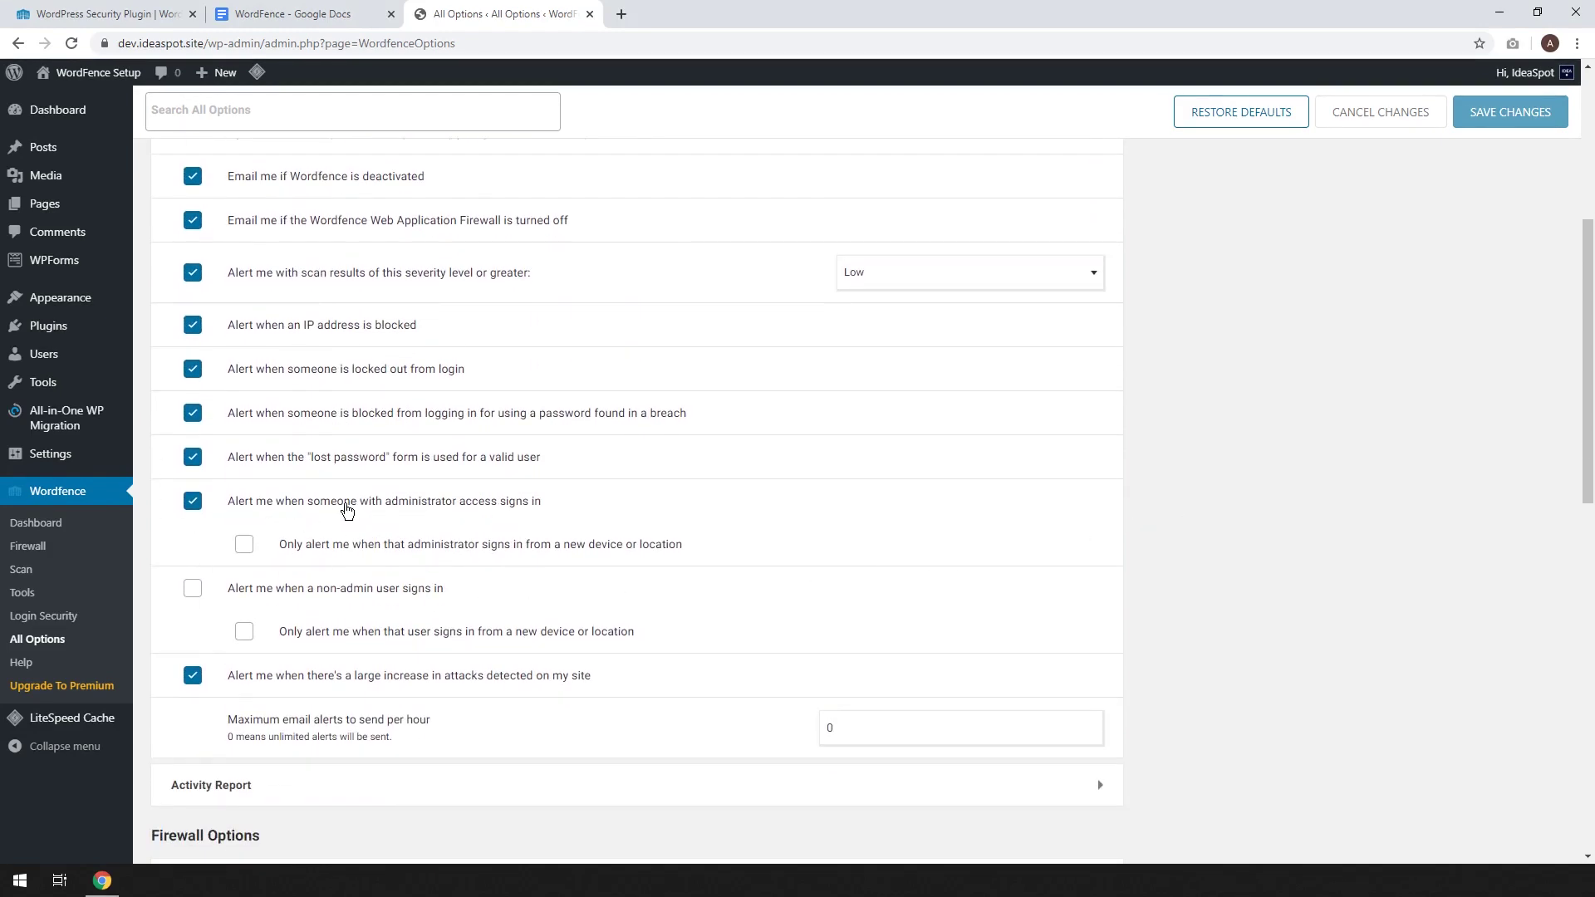
{"action": "left_click", "coordinate": [347, 511]}
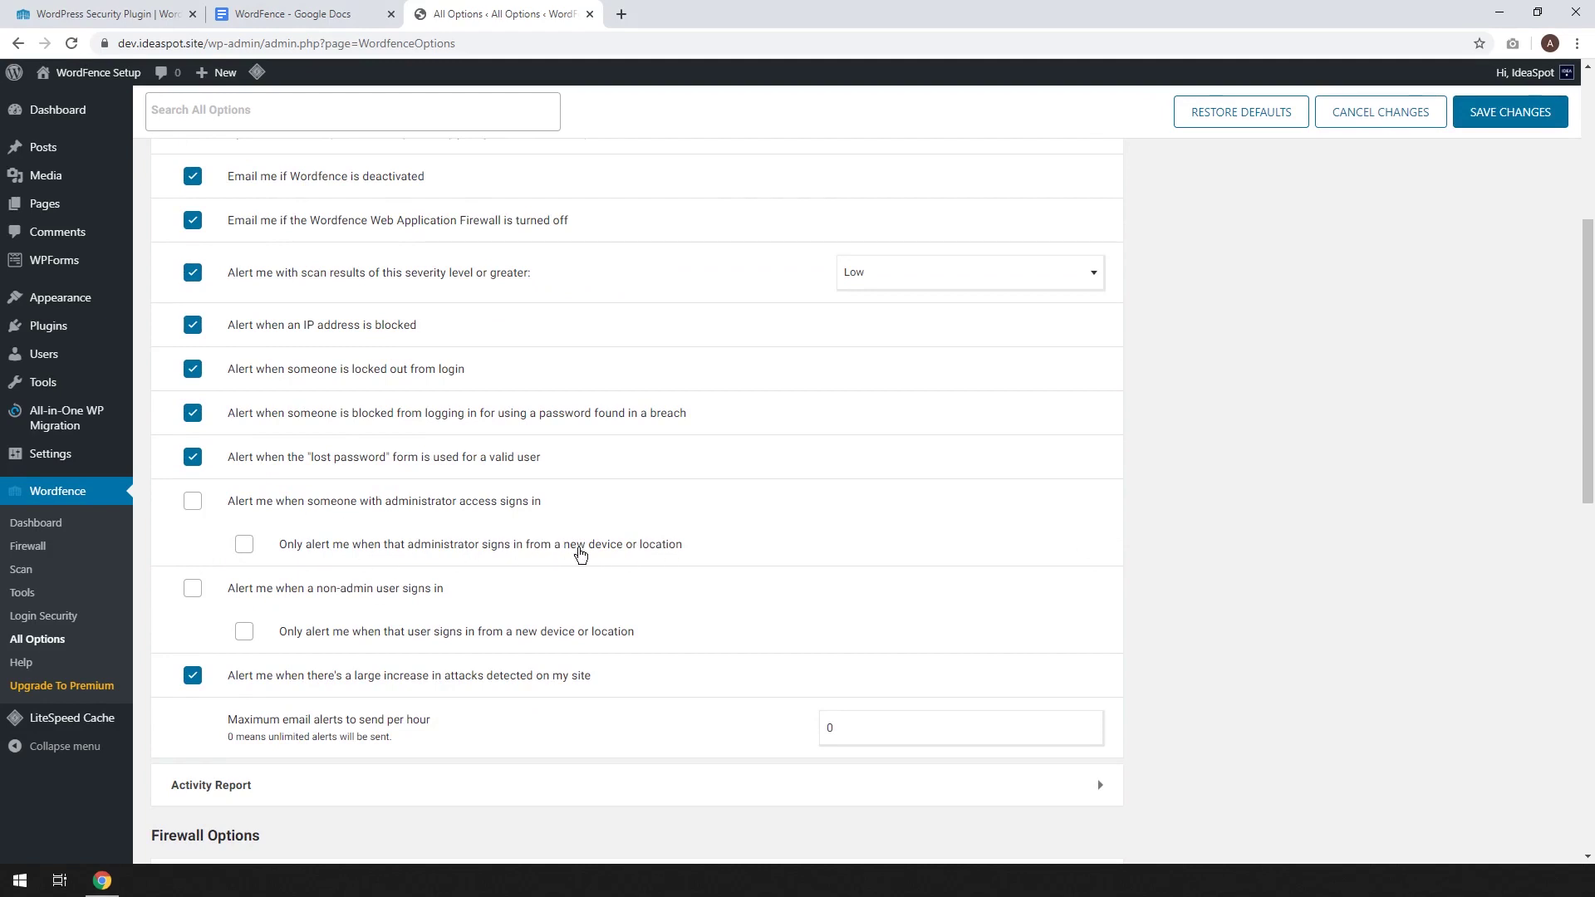
{"action": "left_click", "coordinate": [241, 551]}
{"action": "left_click", "coordinate": [243, 633]}
Set the minimum severity for scan result email alerts to Medium and save the option changes.
{"action": "scroll", "coordinate": [963, 606], "scroll_direction": "up", "scroll_amount": 1}
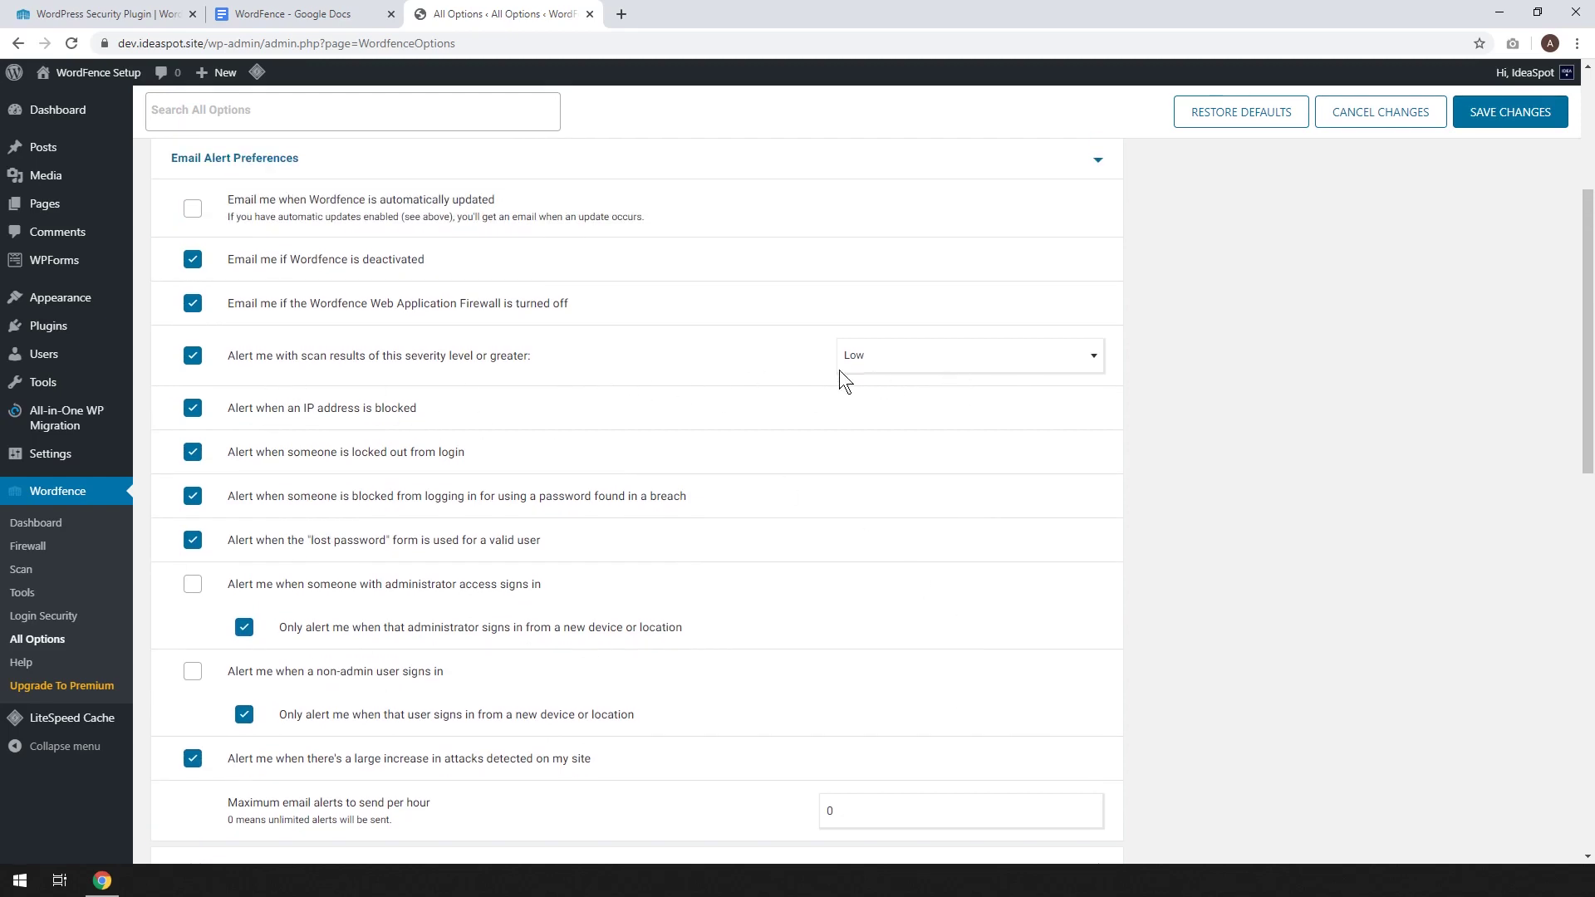
{"action": "left_click", "coordinate": [937, 364]}
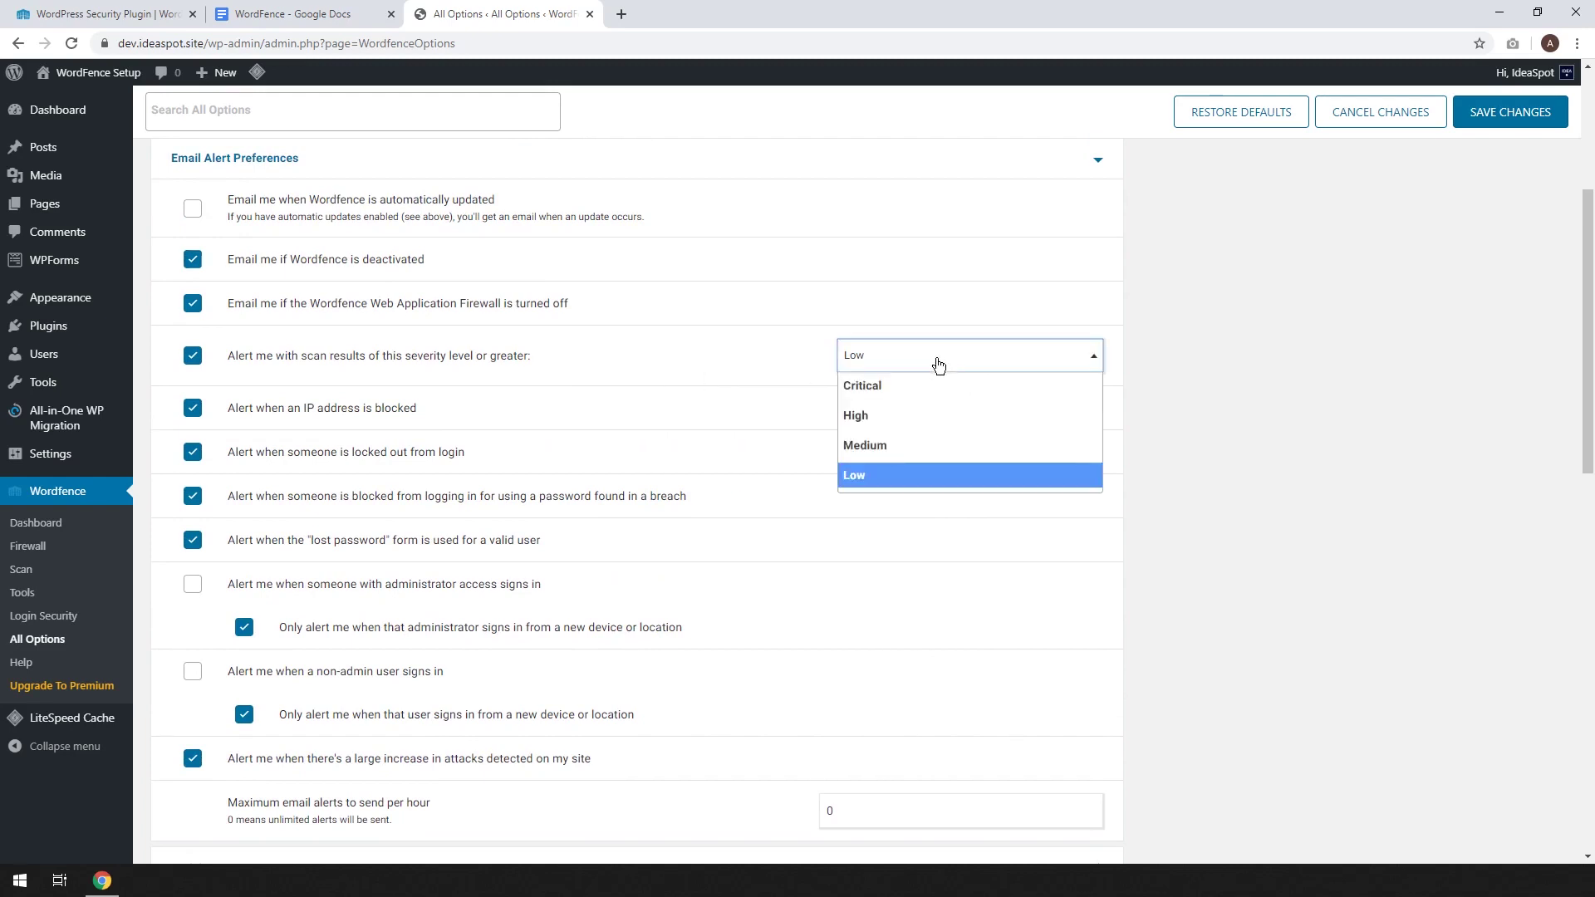
{"action": "left_click", "coordinate": [914, 448]}
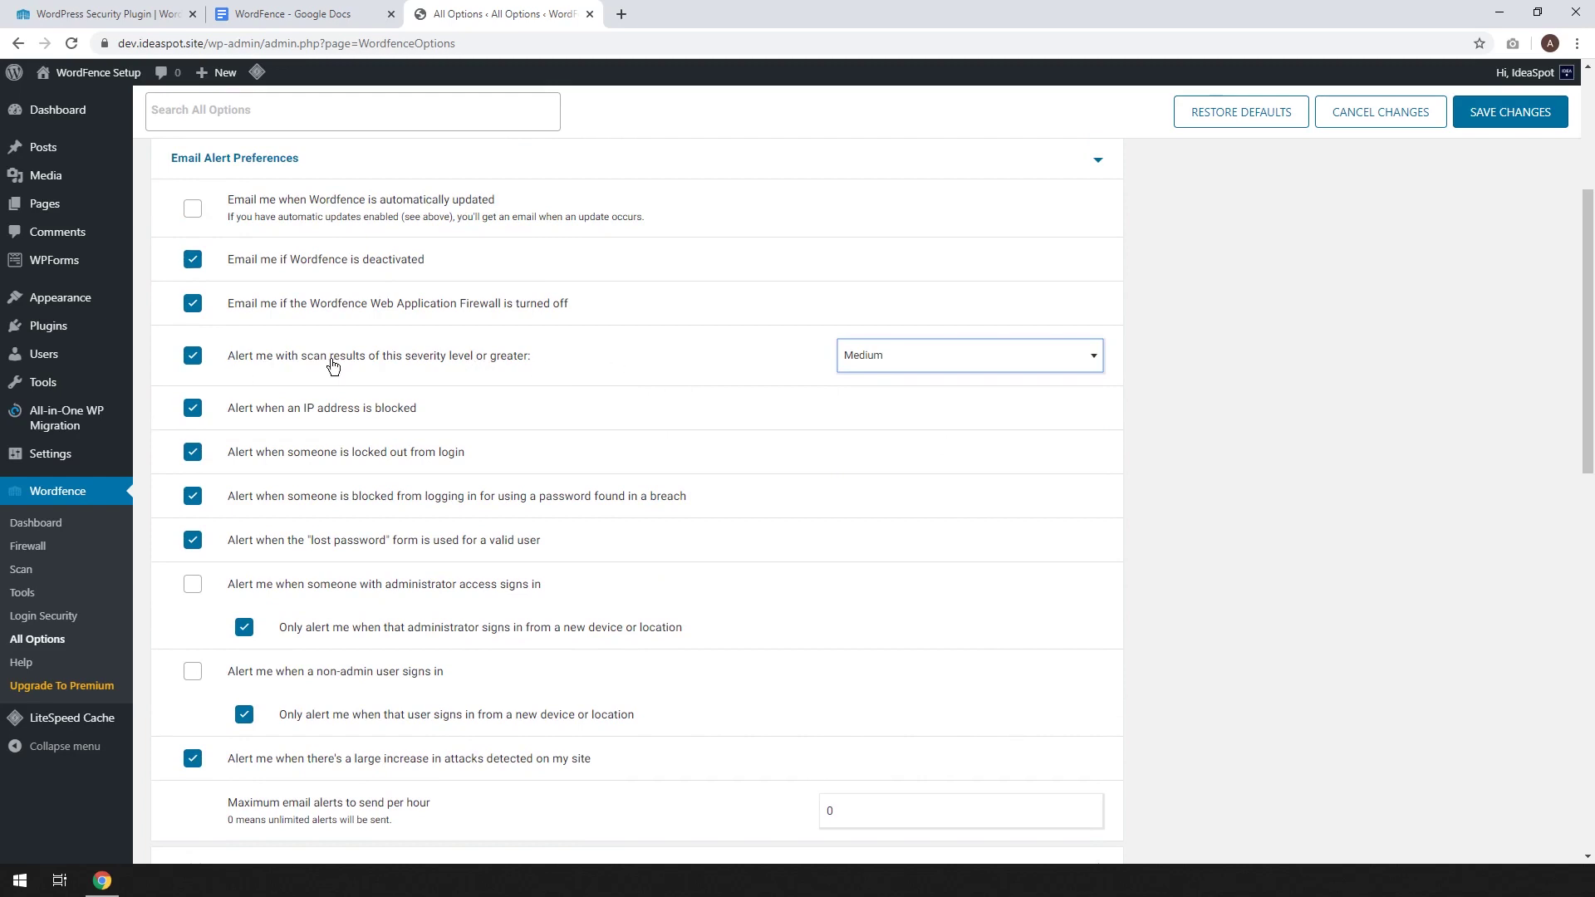
{"action": "left_click", "coordinate": [1499, 116]}
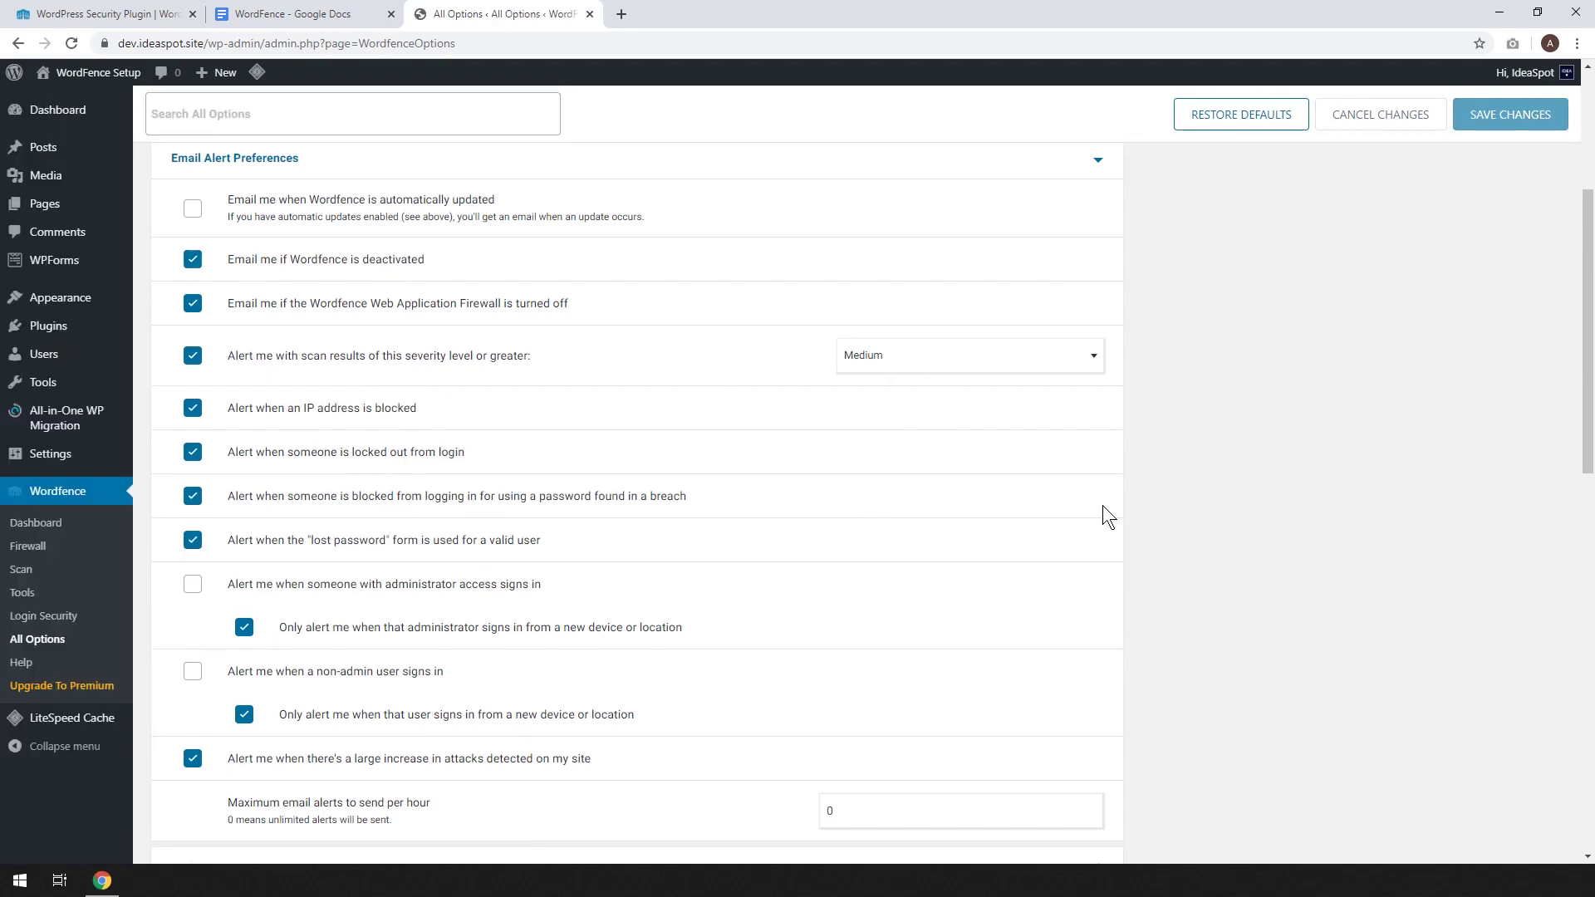
Go to the Wordfence scan page, finish its introductory tour and run a new scan of the site.
{"action": "left_click", "coordinate": [32, 573]}
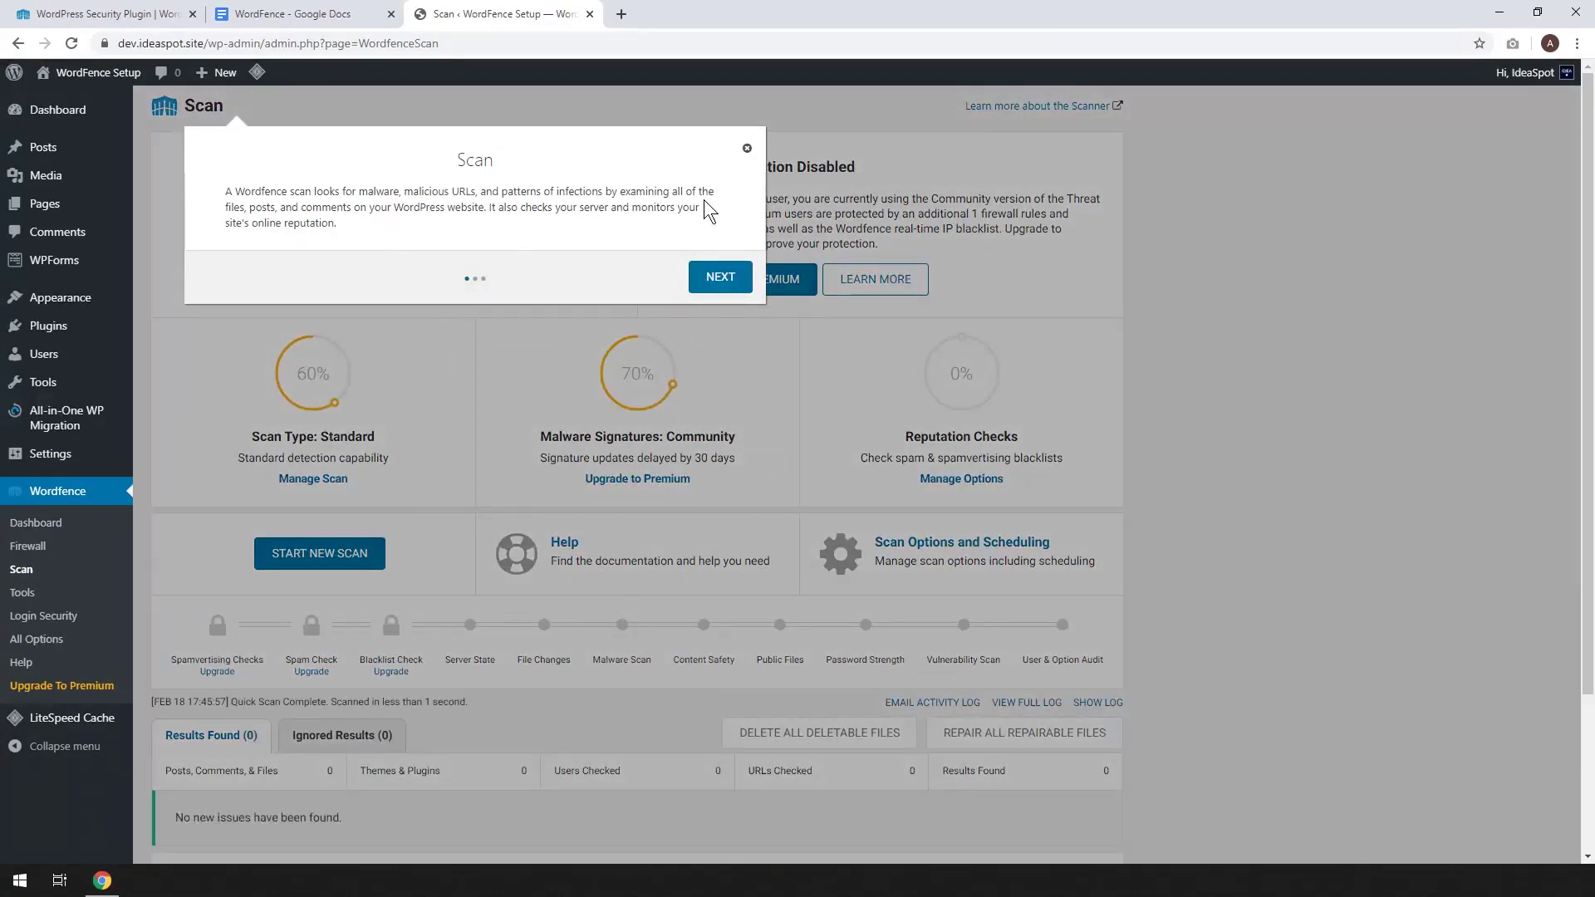
{"action": "left_click", "coordinate": [719, 277]}
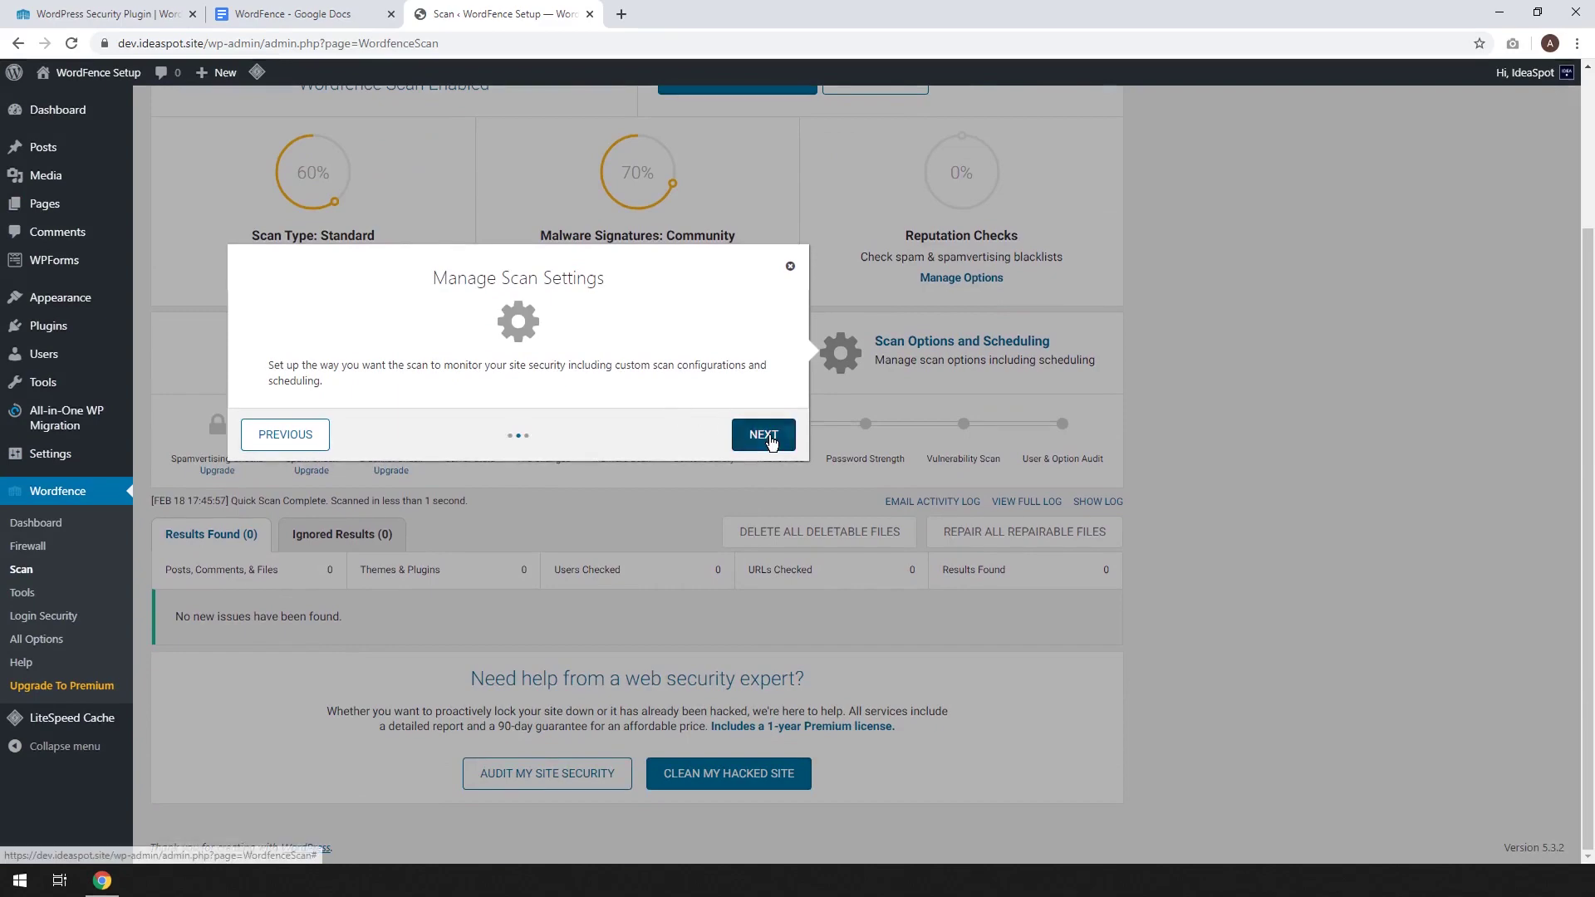
{"action": "left_click", "coordinate": [766, 435]}
{"action": "left_click", "coordinate": [998, 404]}
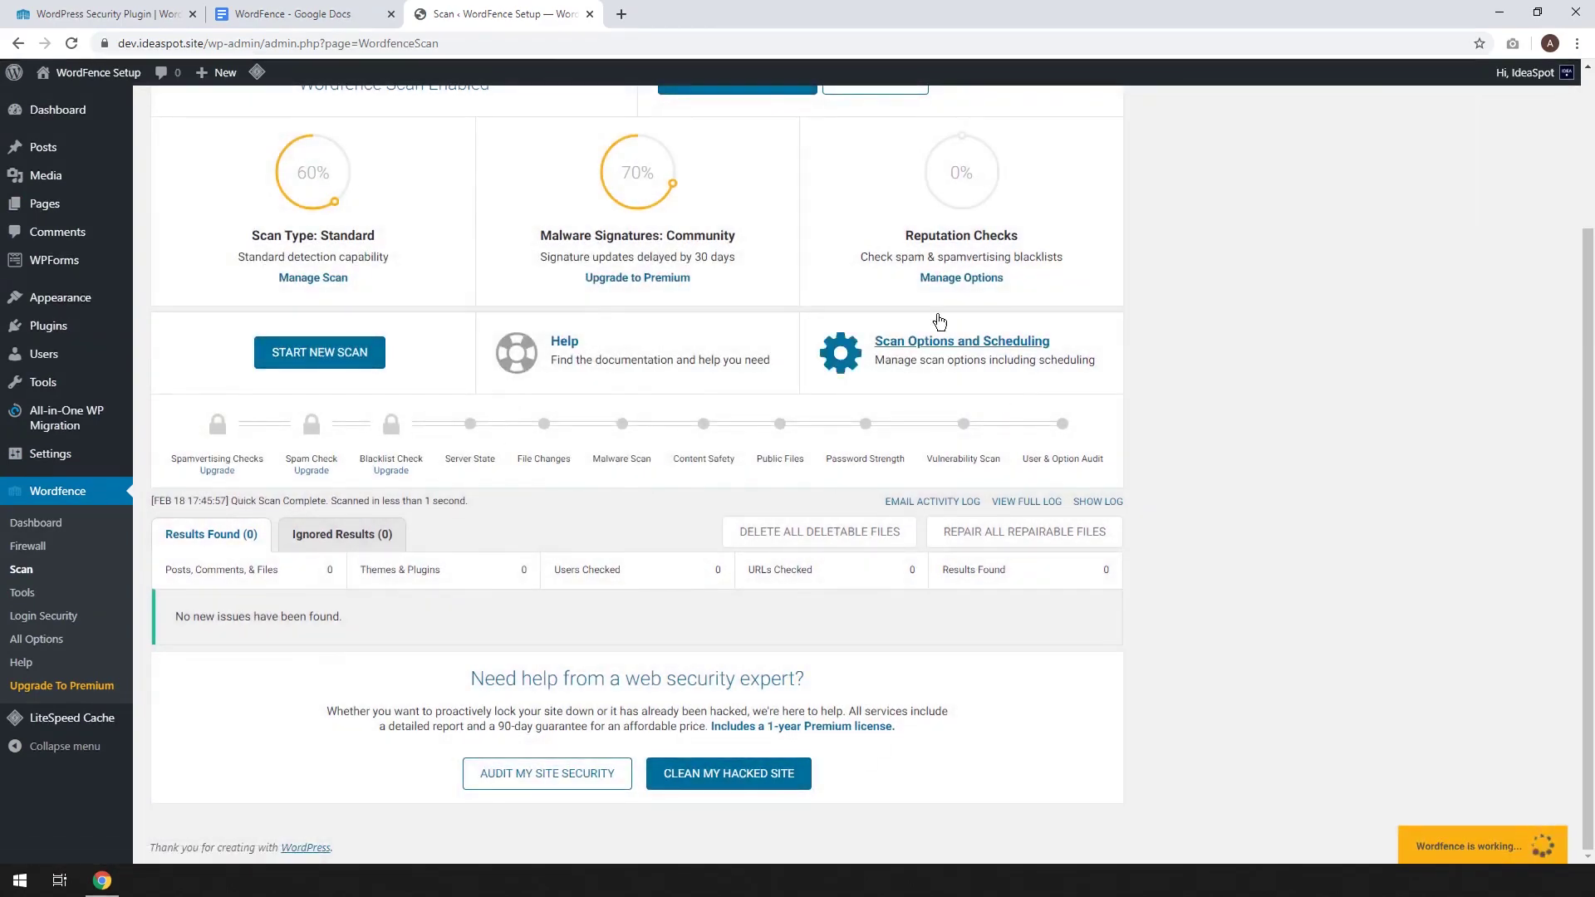
{"action": "scroll", "coordinate": [1033, 432], "scroll_direction": "up", "scroll_amount": 3}
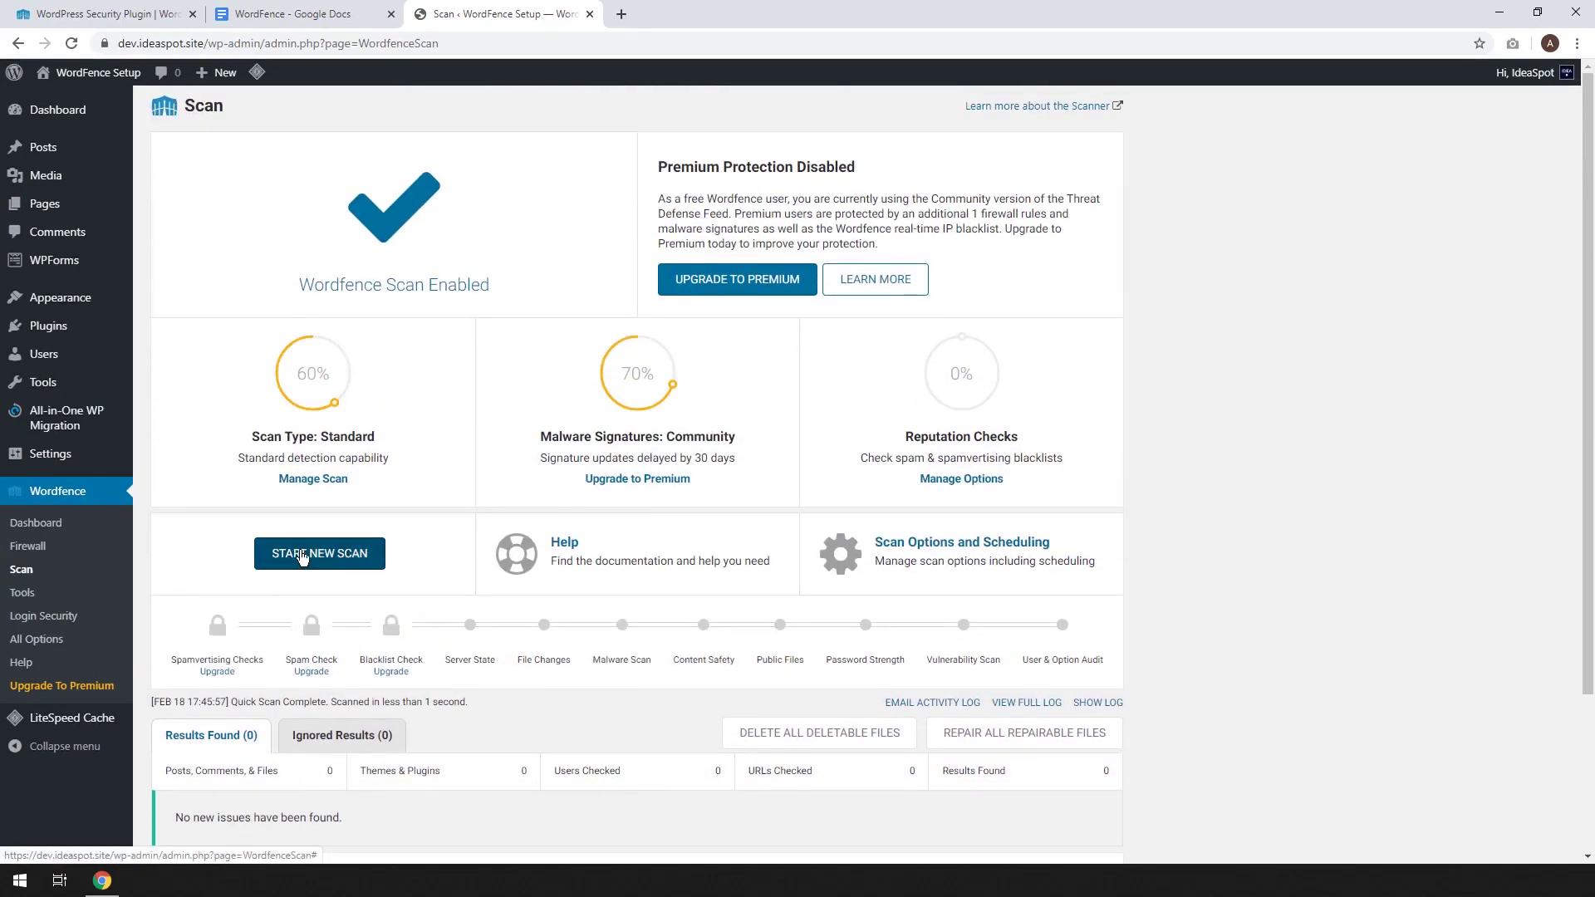
{"action": "left_click", "coordinate": [339, 559]}
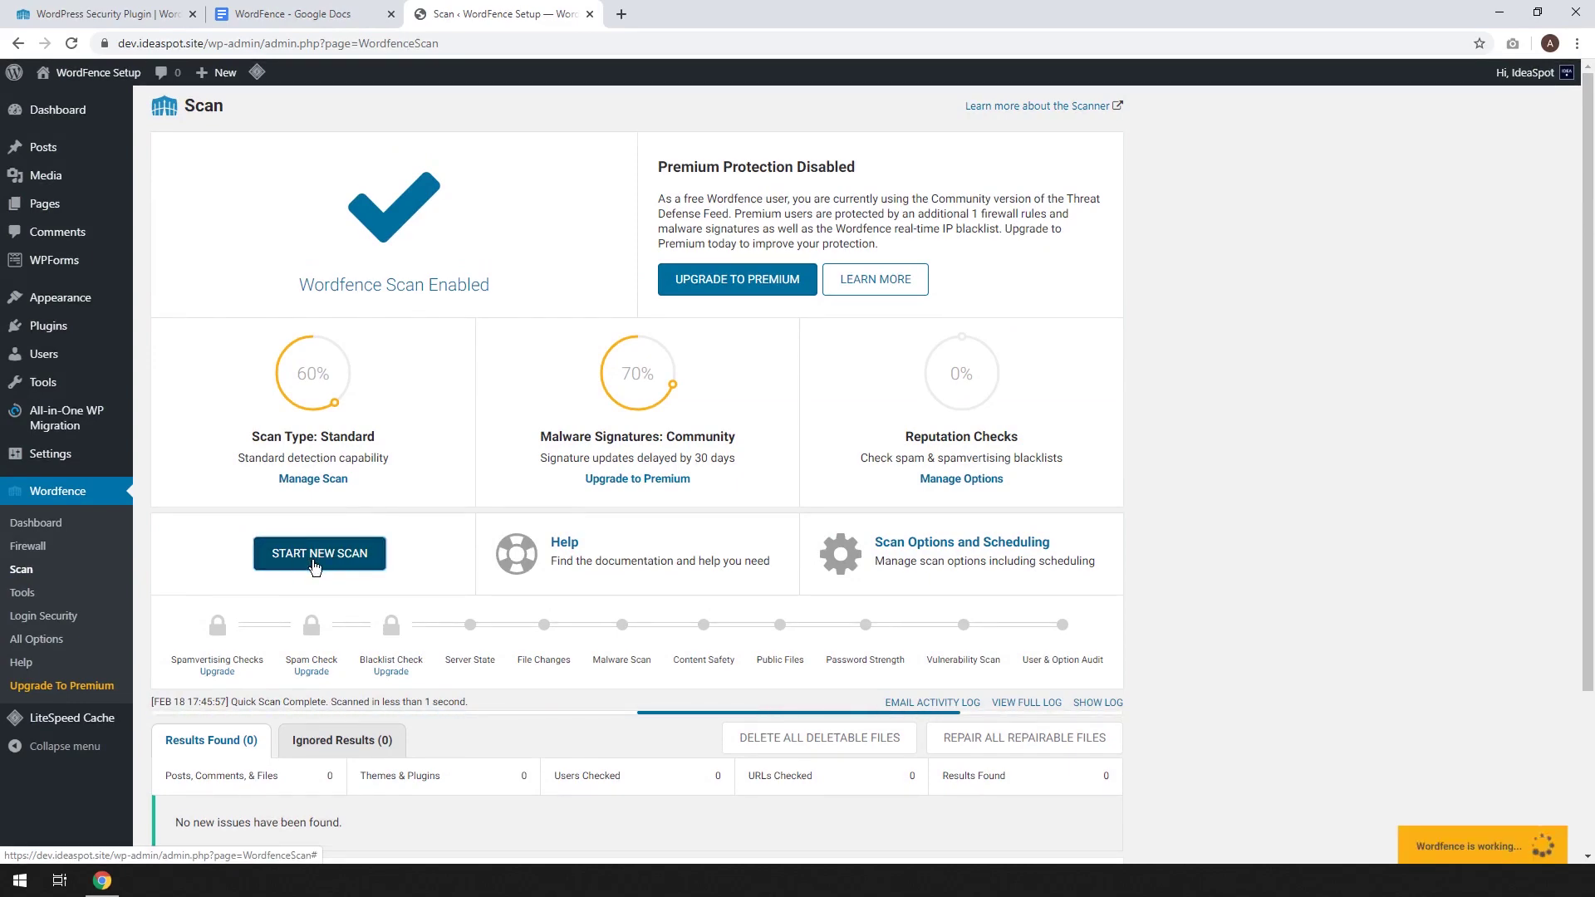
{"action": "scroll", "coordinate": [980, 531], "scroll_direction": "down", "scroll_amount": 1}
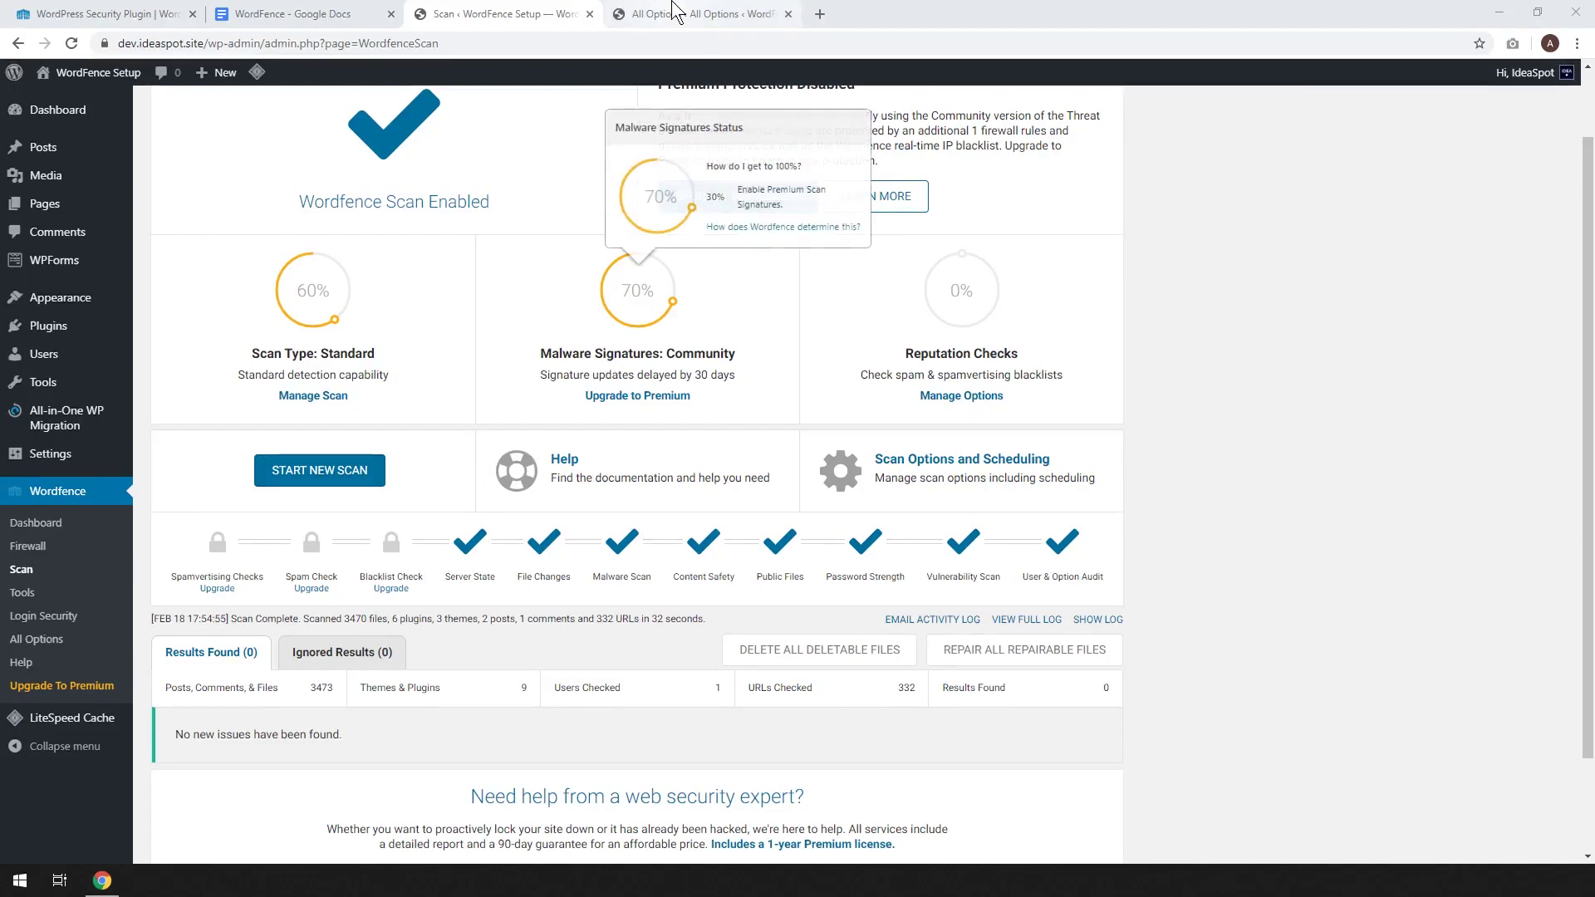
Show the Basic Scan Type Options within the scan settings on Wordfence's All Options page.
{"action": "left_click", "coordinate": [693, 14]}
{"action": "scroll", "coordinate": [615, 370], "scroll_direction": "down", "scroll_amount": 4}
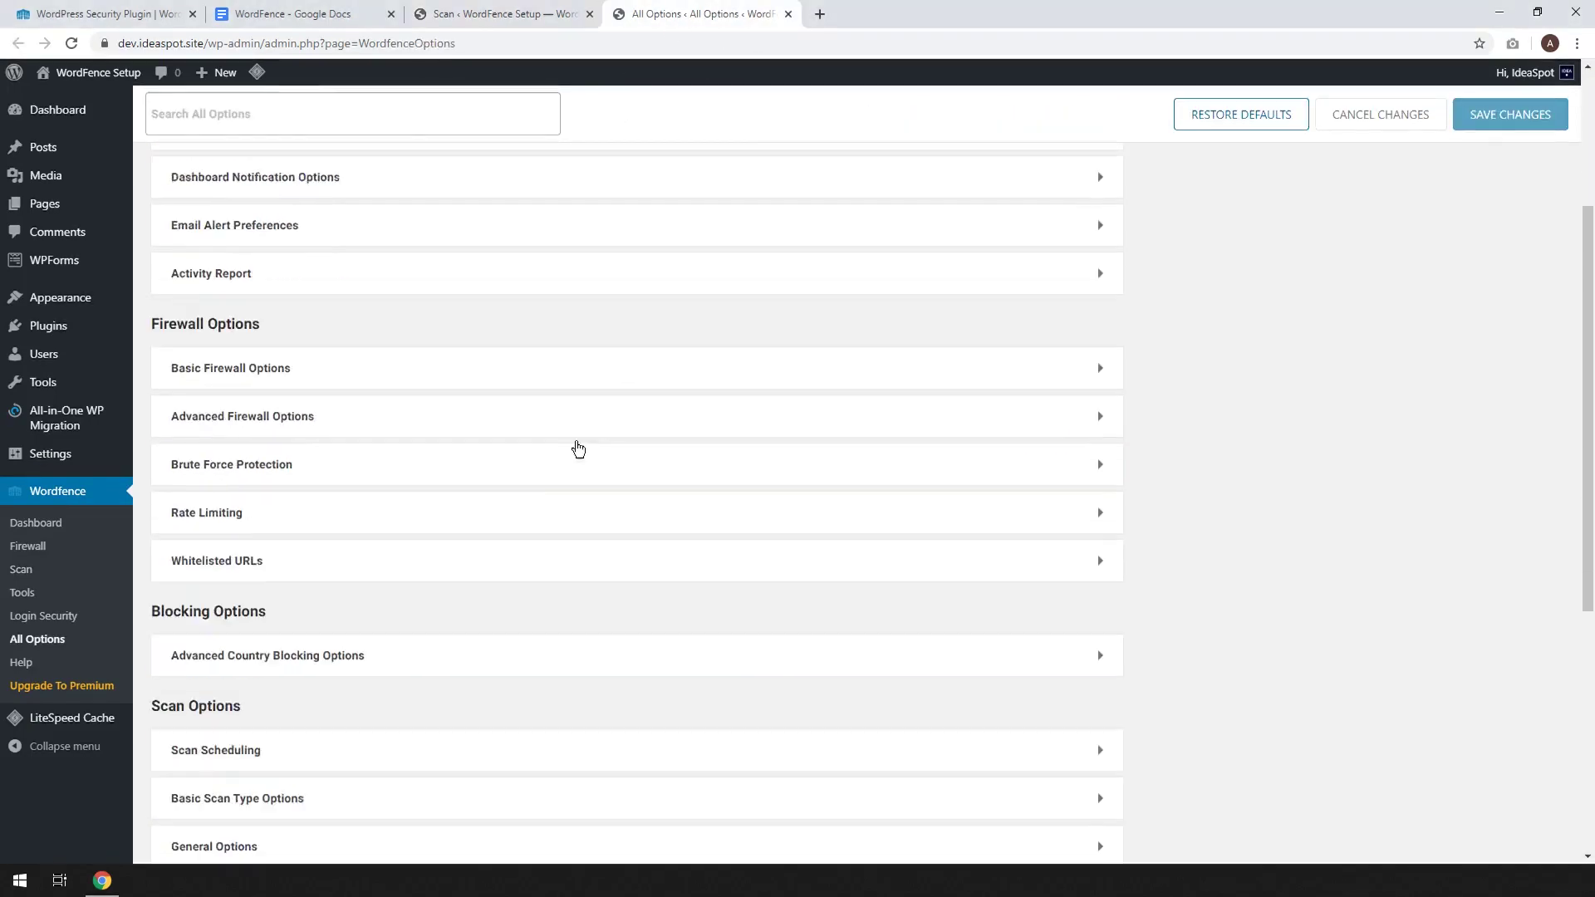
{"action": "scroll", "coordinate": [394, 620], "scroll_direction": "down", "scroll_amount": 2}
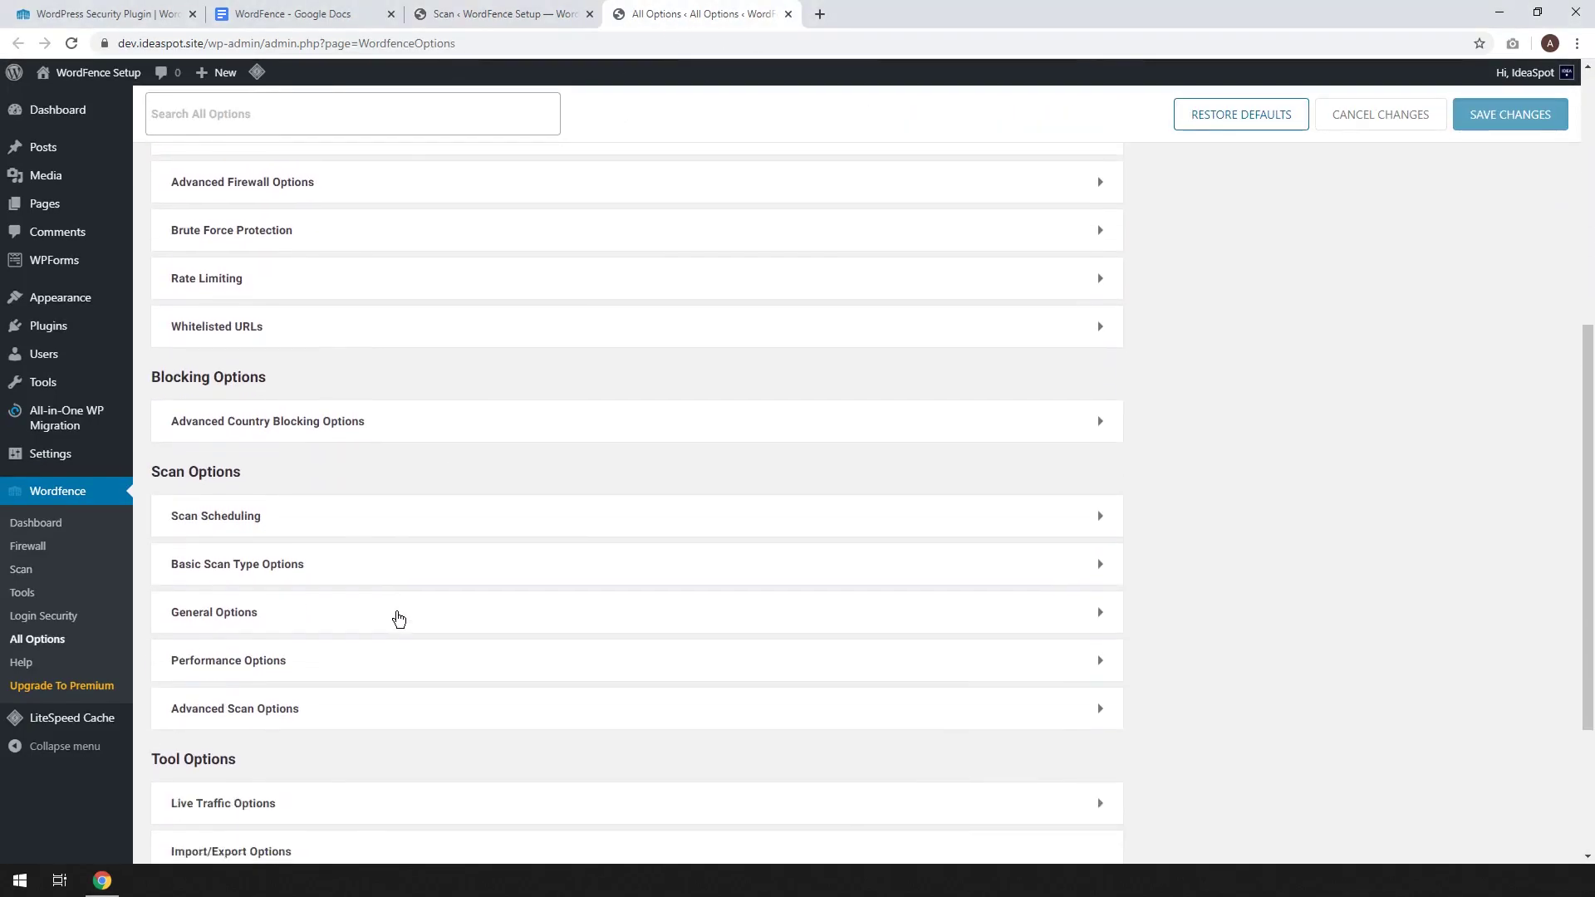
{"action": "left_click", "coordinate": [332, 491]}
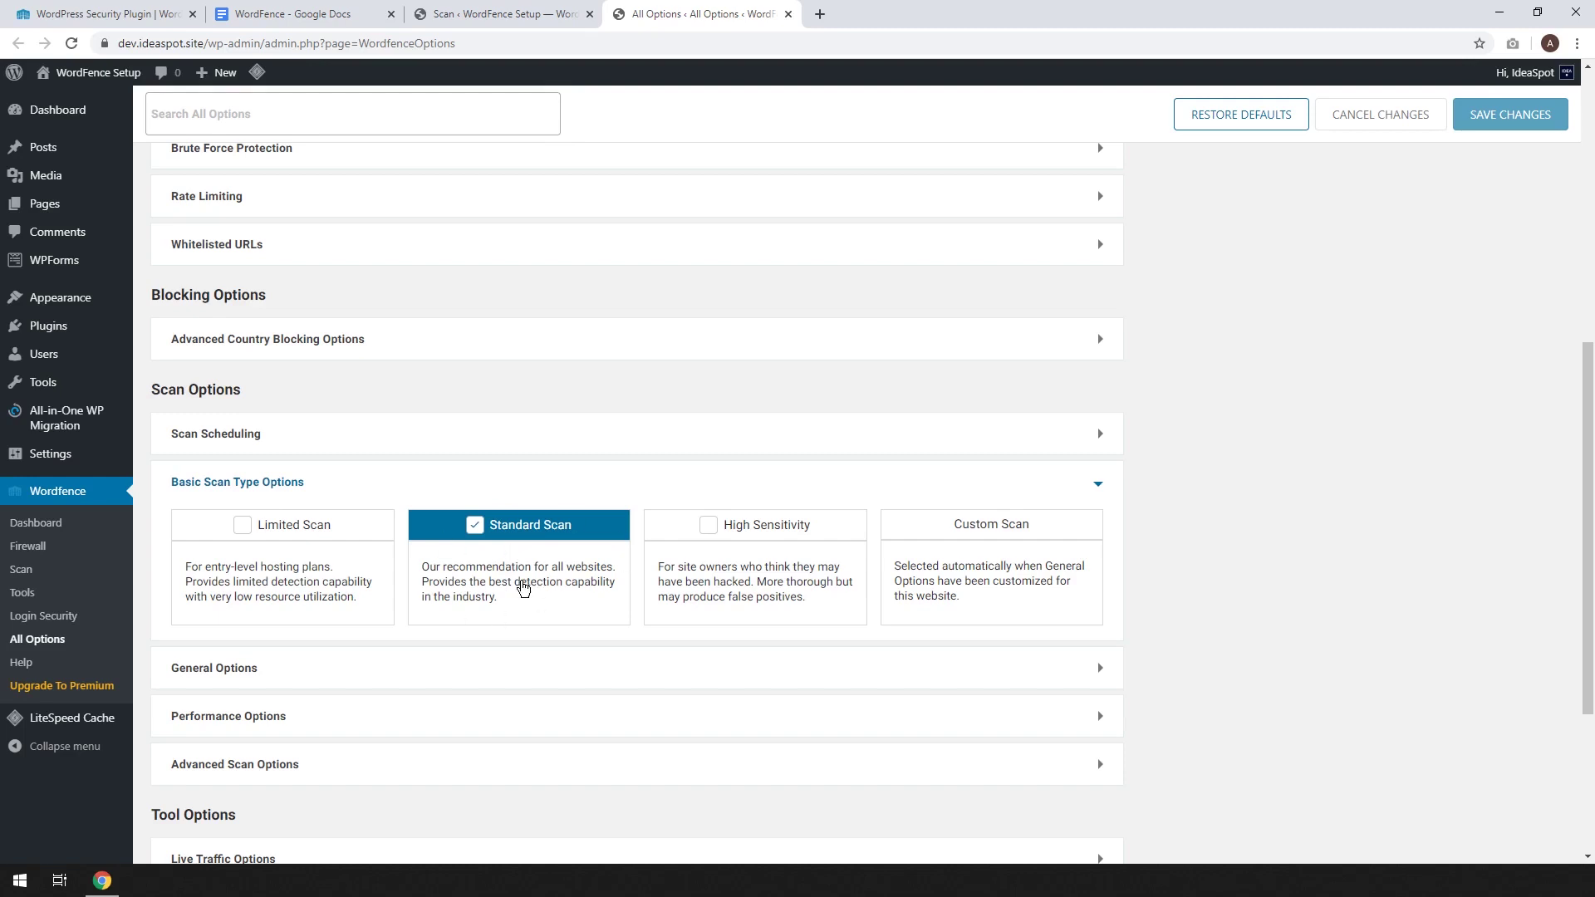
Expand the Scan Scheduling settings under Scan Options and review how Wordfence schedules its scans.
{"action": "left_click", "coordinate": [502, 432]}
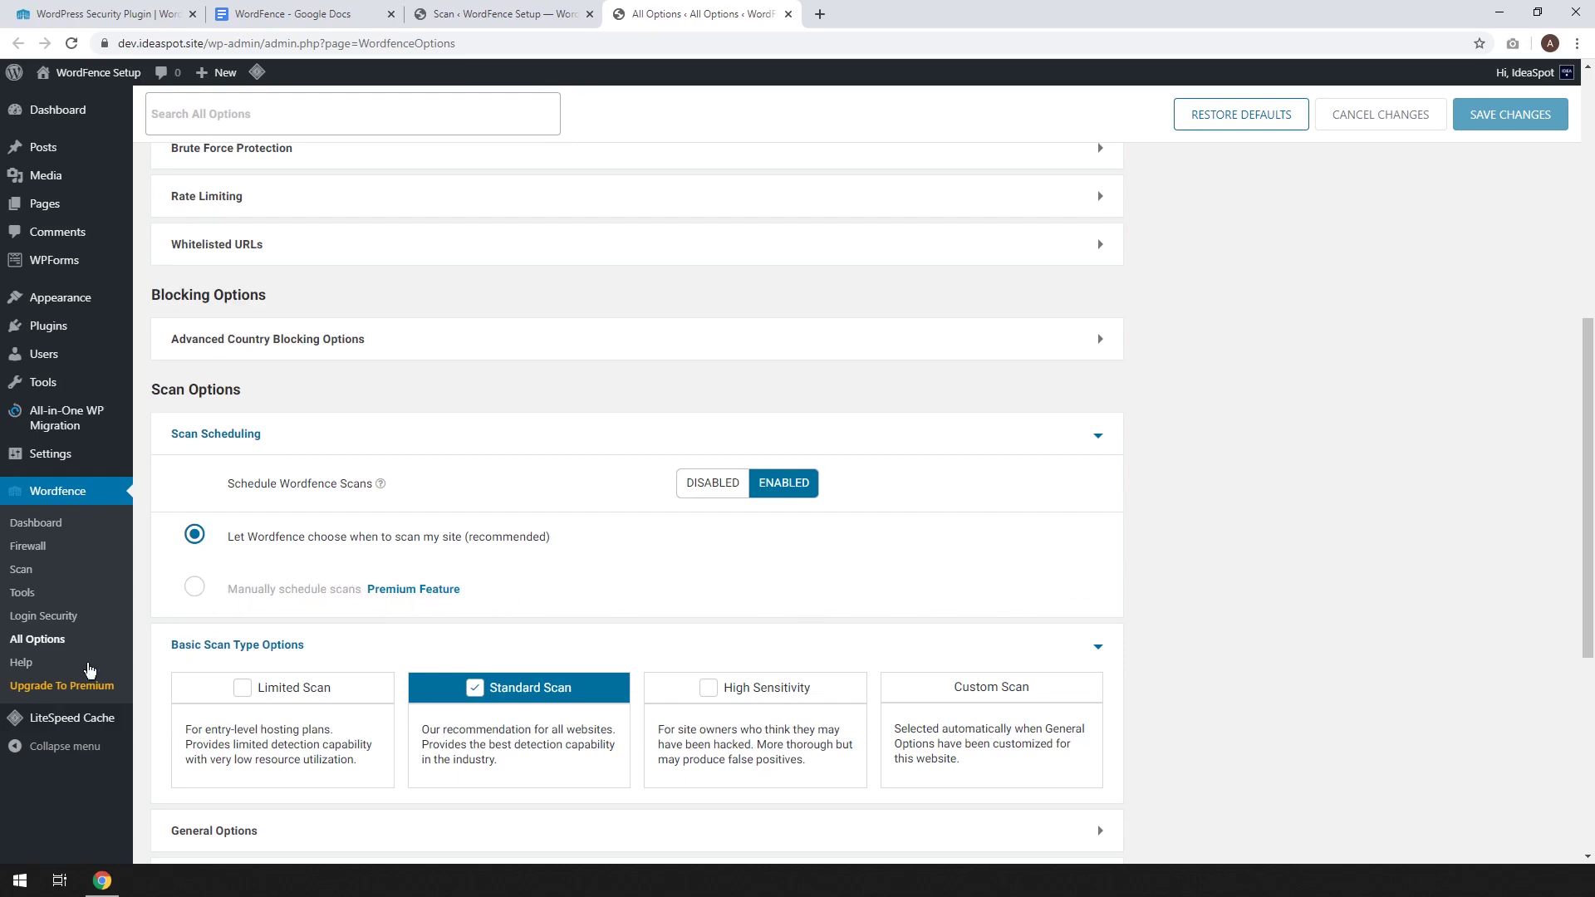
{"action": "scroll", "coordinate": [871, 490], "scroll_direction": "down", "scroll_amount": 2}
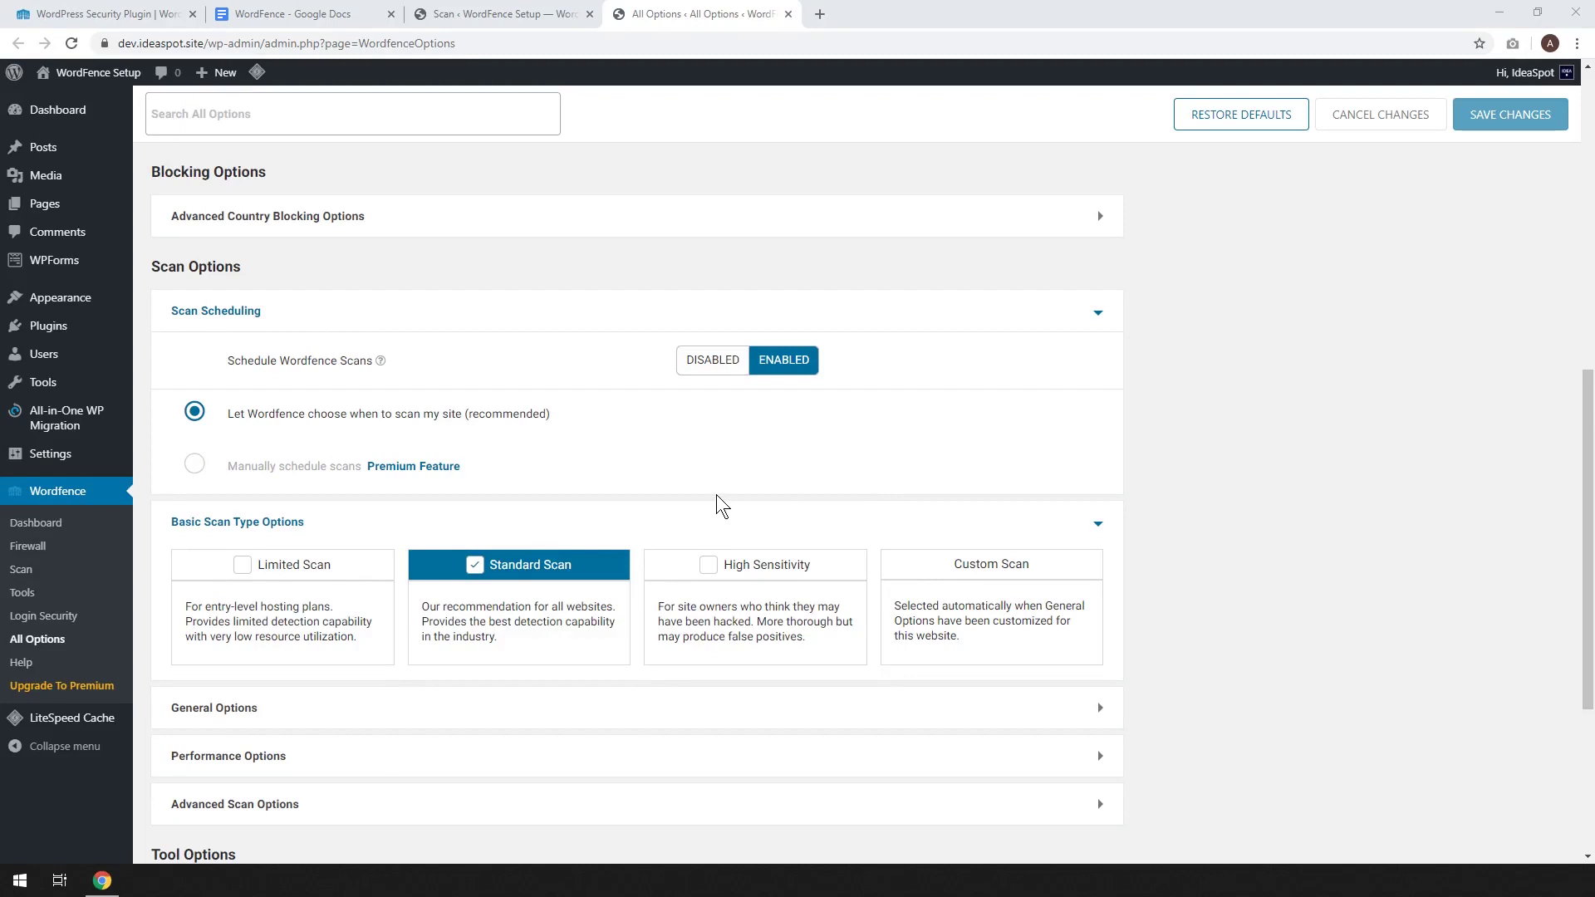
Go to Wordfence's Login Security page, finish its introductory tour and return to the Two-Factor Authentication setup.
{"action": "left_click", "coordinate": [62, 623]}
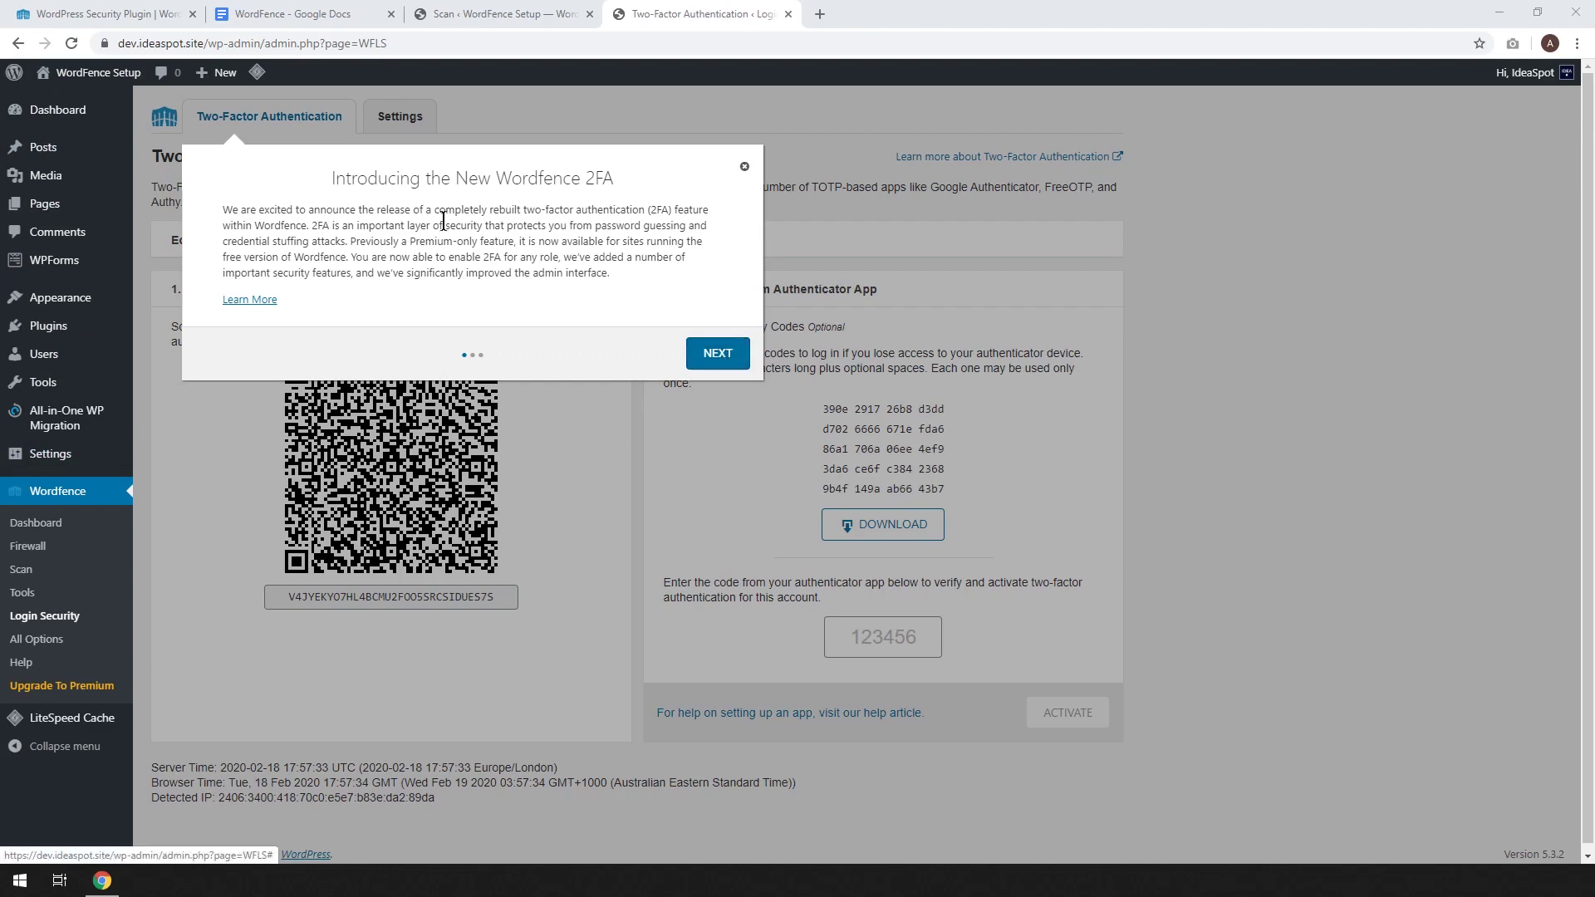
{"action": "left_click", "coordinate": [731, 353]}
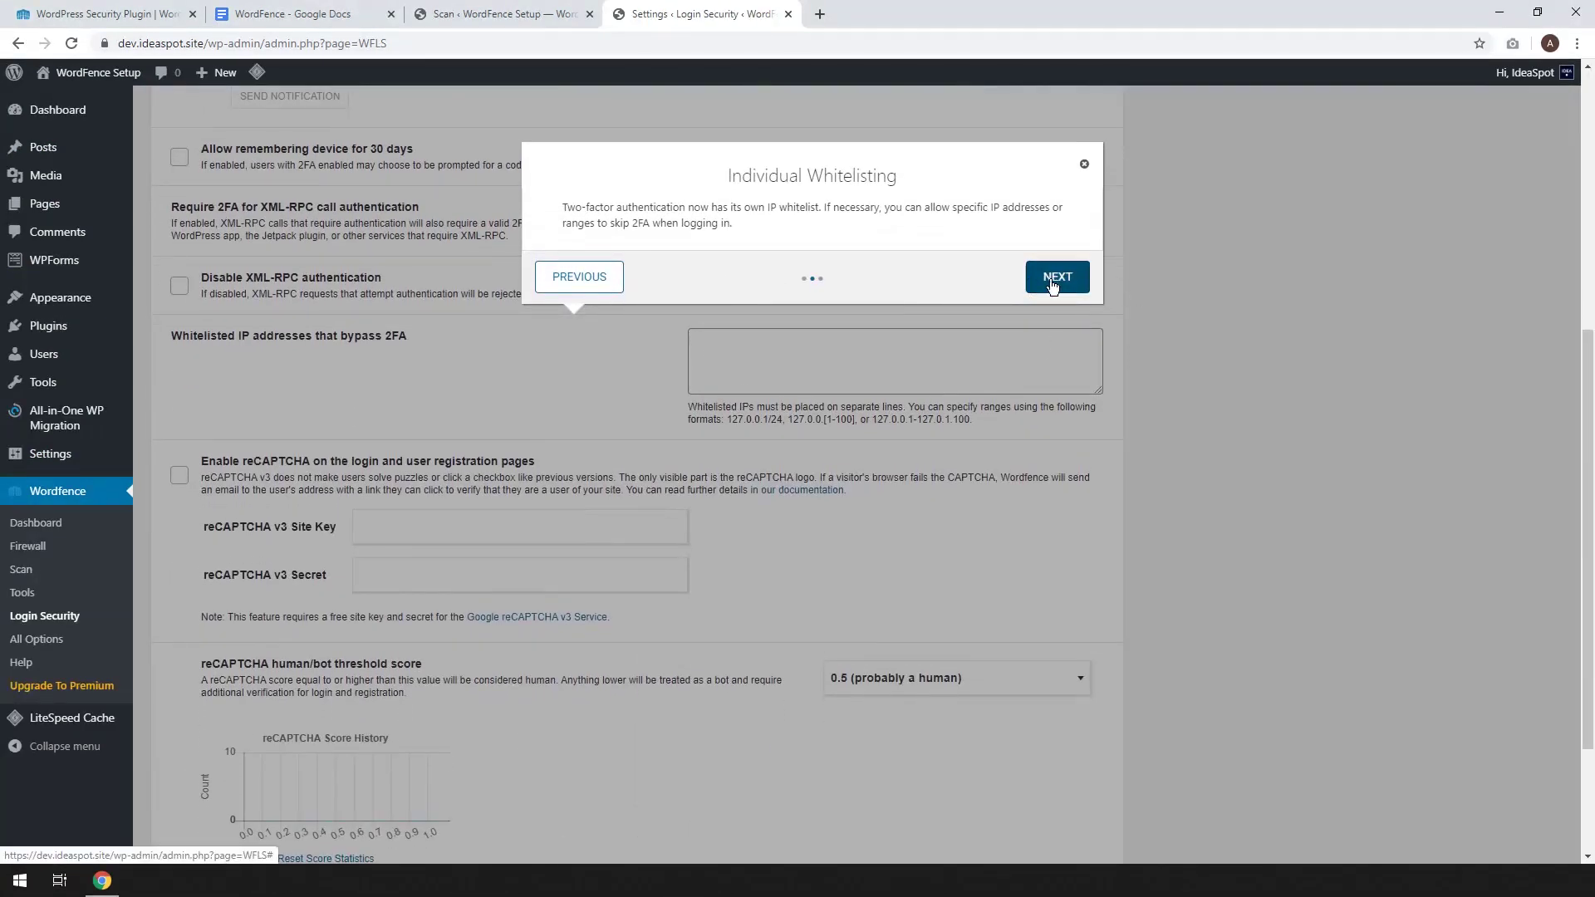
{"action": "left_click", "coordinate": [1048, 279]}
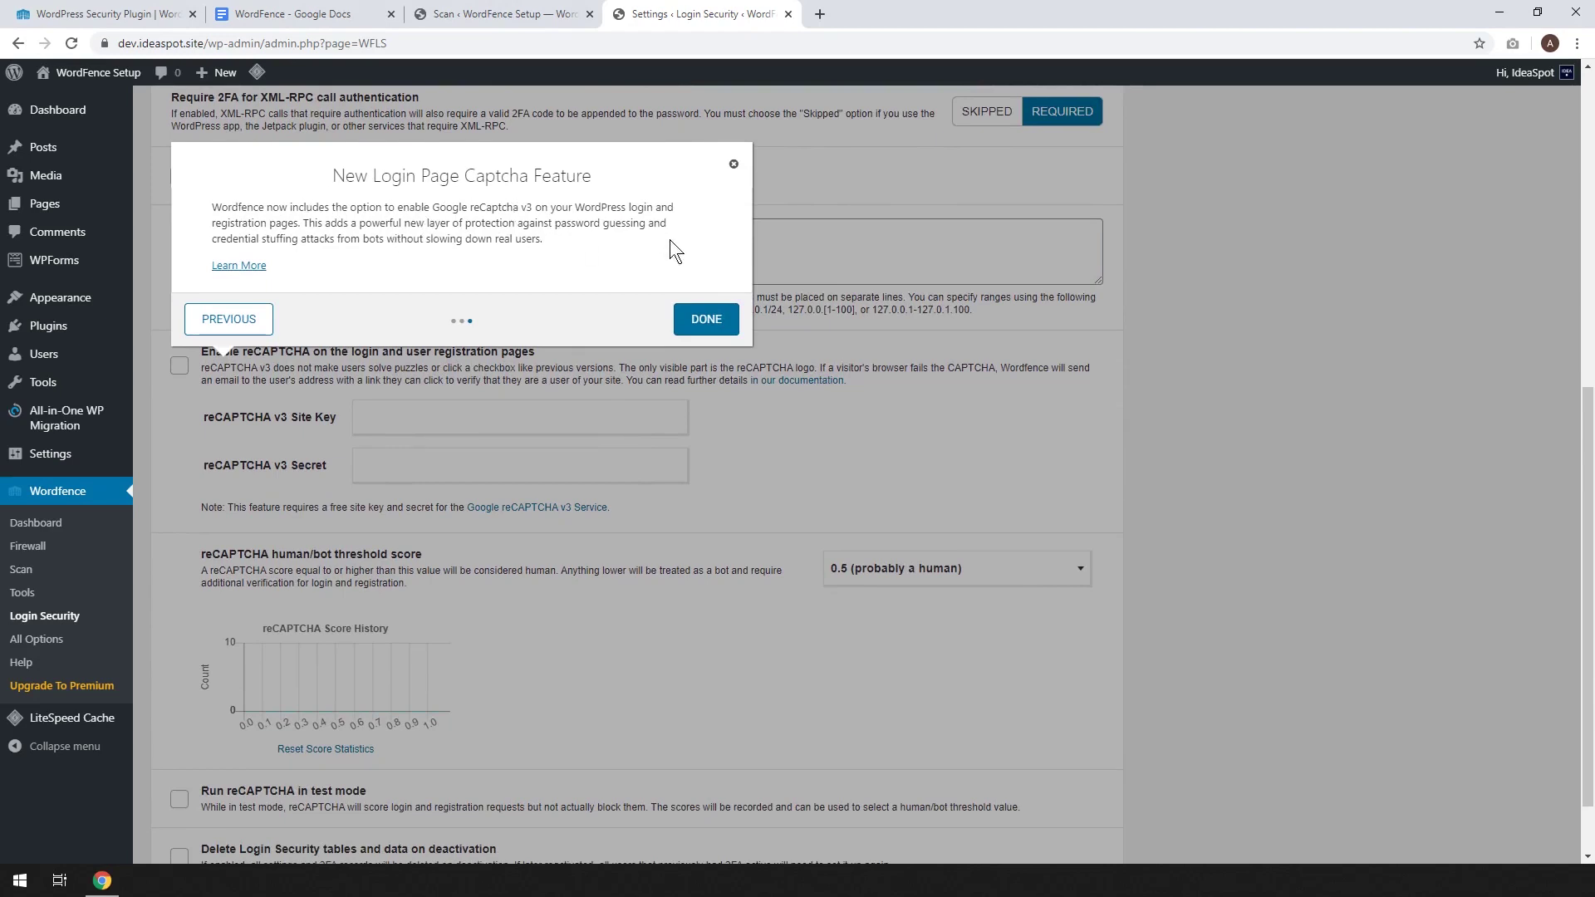
{"action": "left_click", "coordinate": [710, 321]}
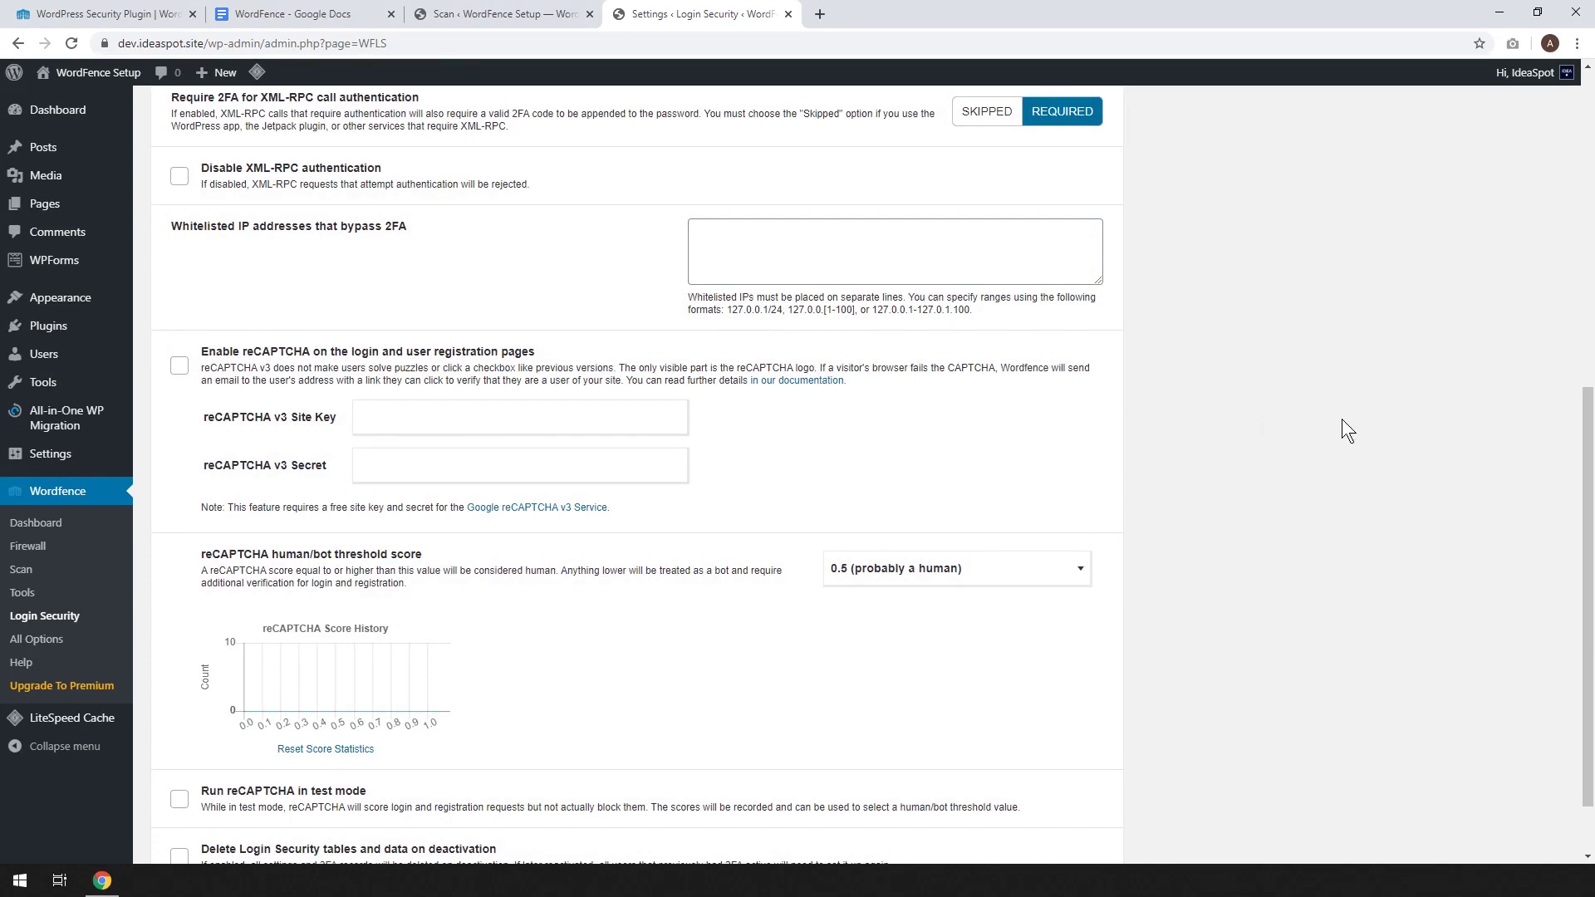
{"action": "scroll", "coordinate": [1341, 420], "scroll_direction": "up", "scroll_amount": 8}
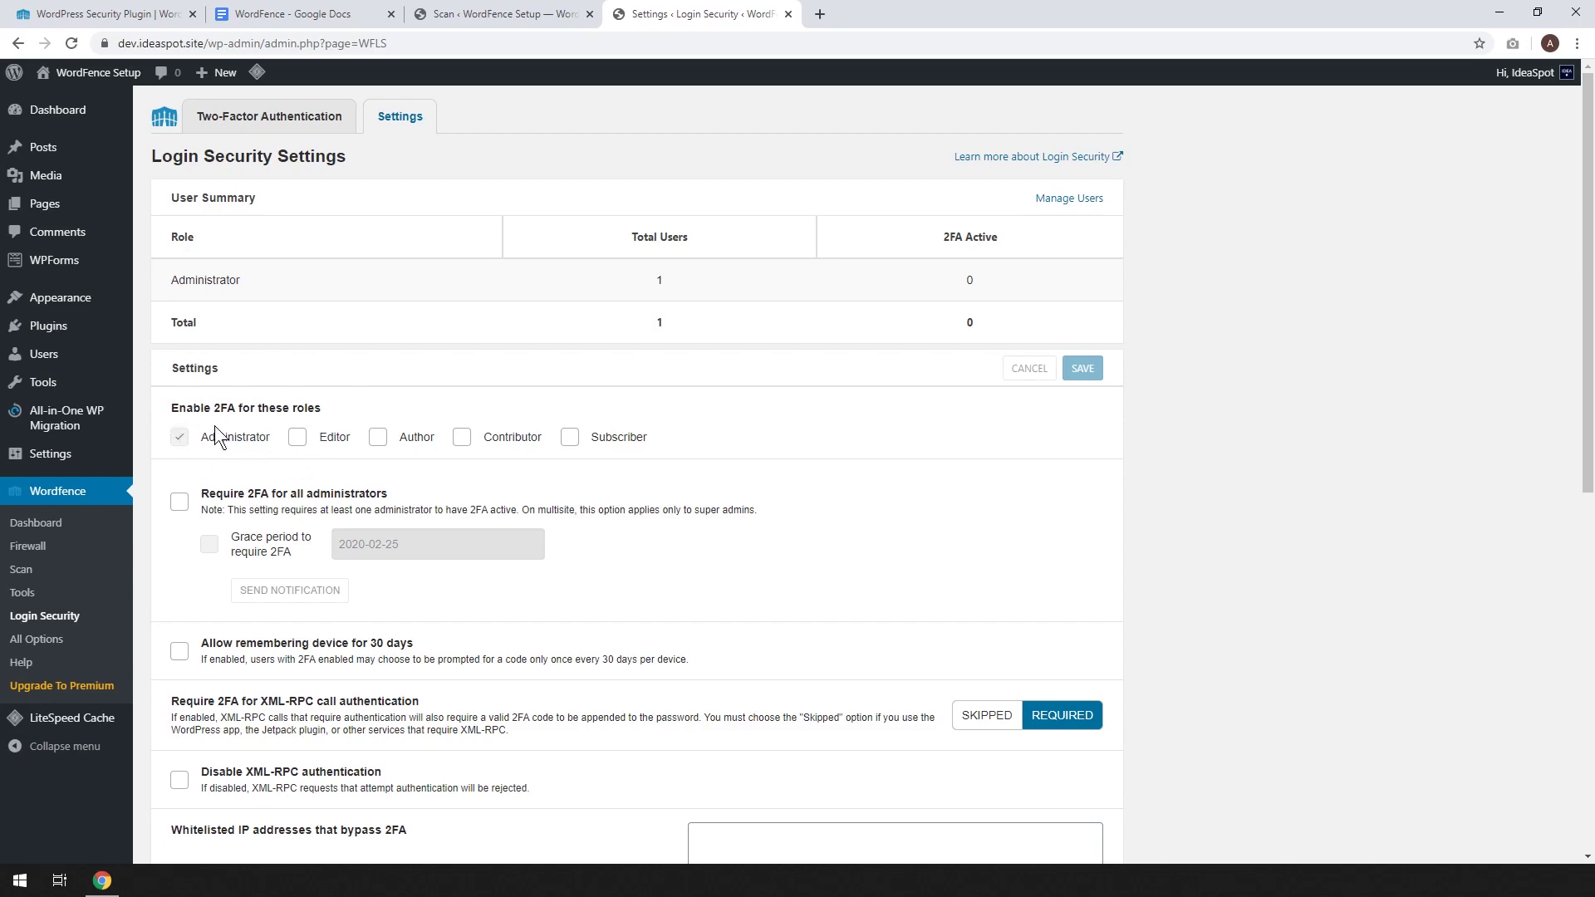
{"action": "left_click", "coordinate": [269, 116]}
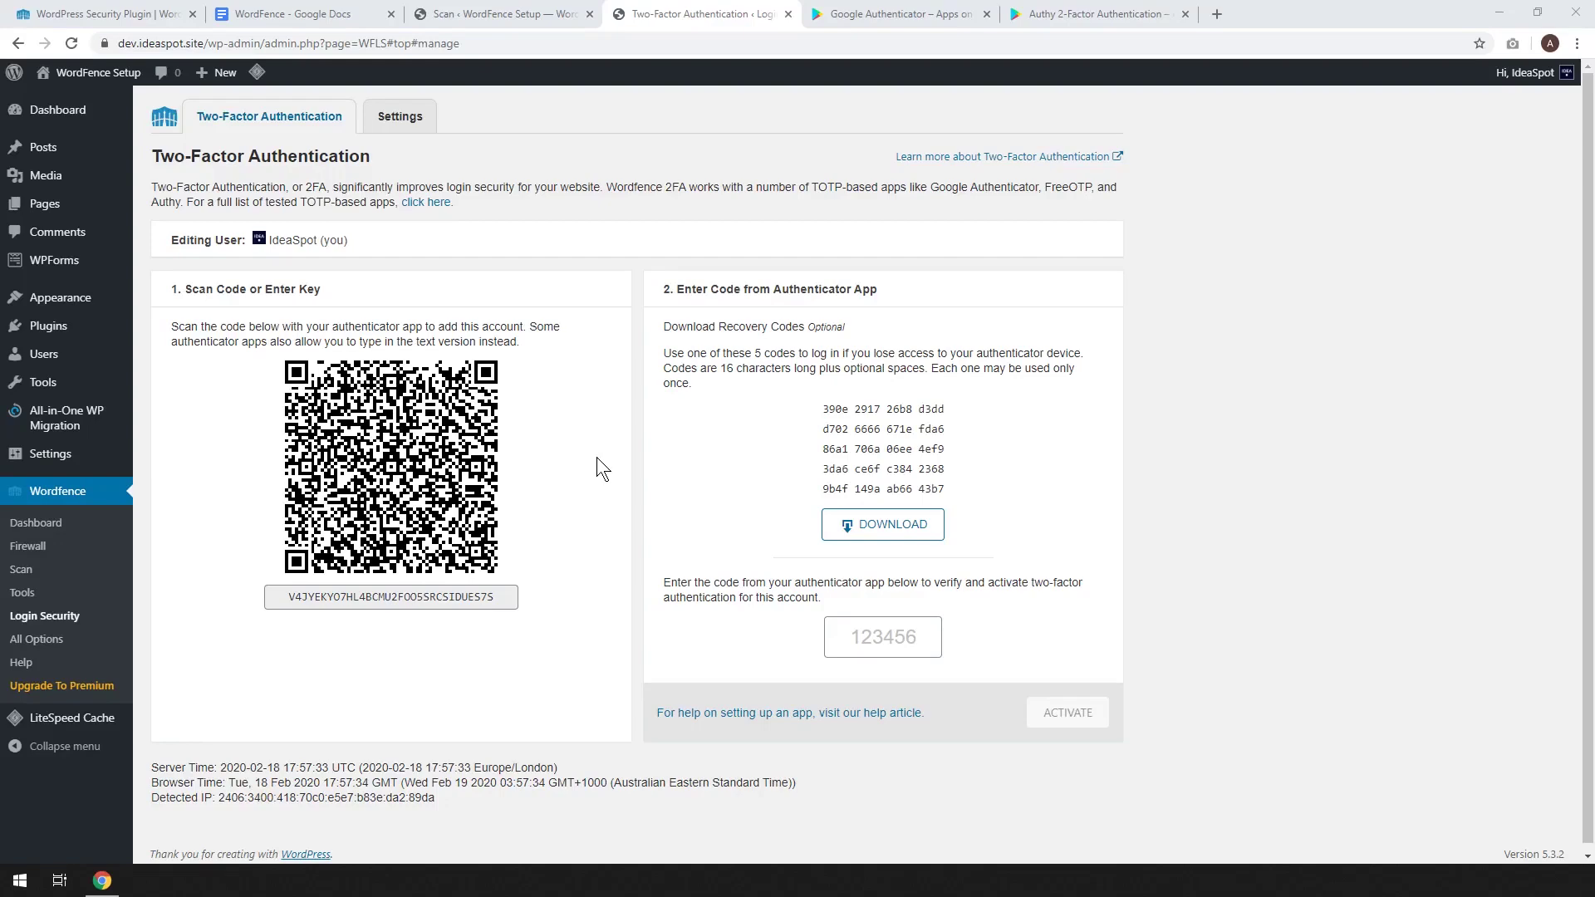
Compare the Google Authenticator and Authy 2-Factor Authentication pages on Google Play, and return to the Wordfence dashboard.
{"action": "left_click", "coordinate": [878, 18]}
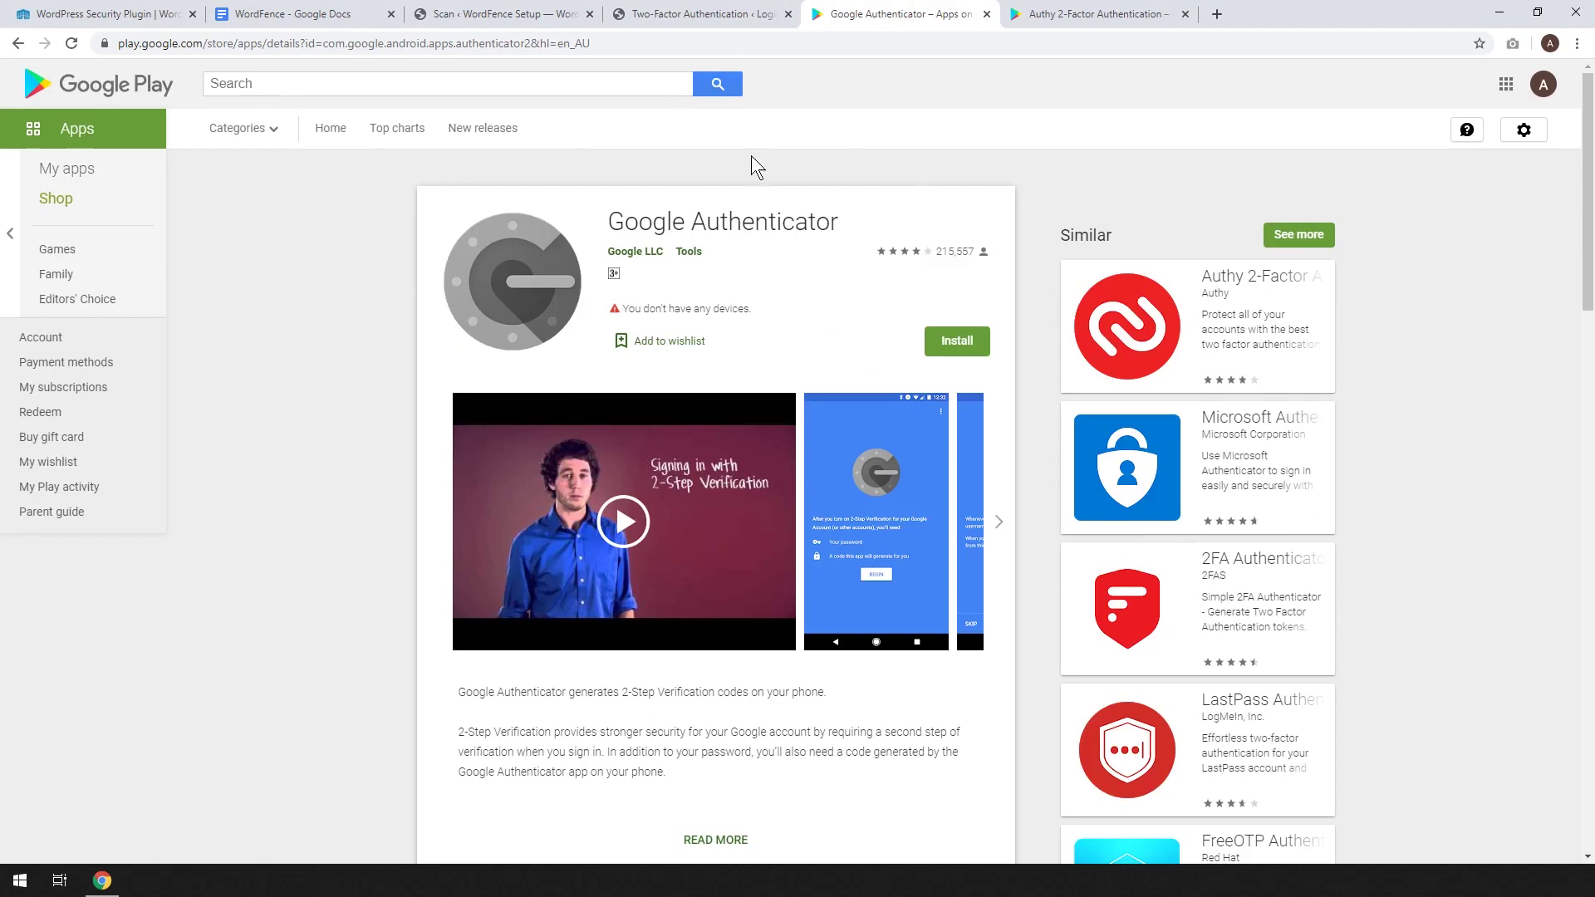
{"action": "left_click", "coordinate": [1071, 15]}
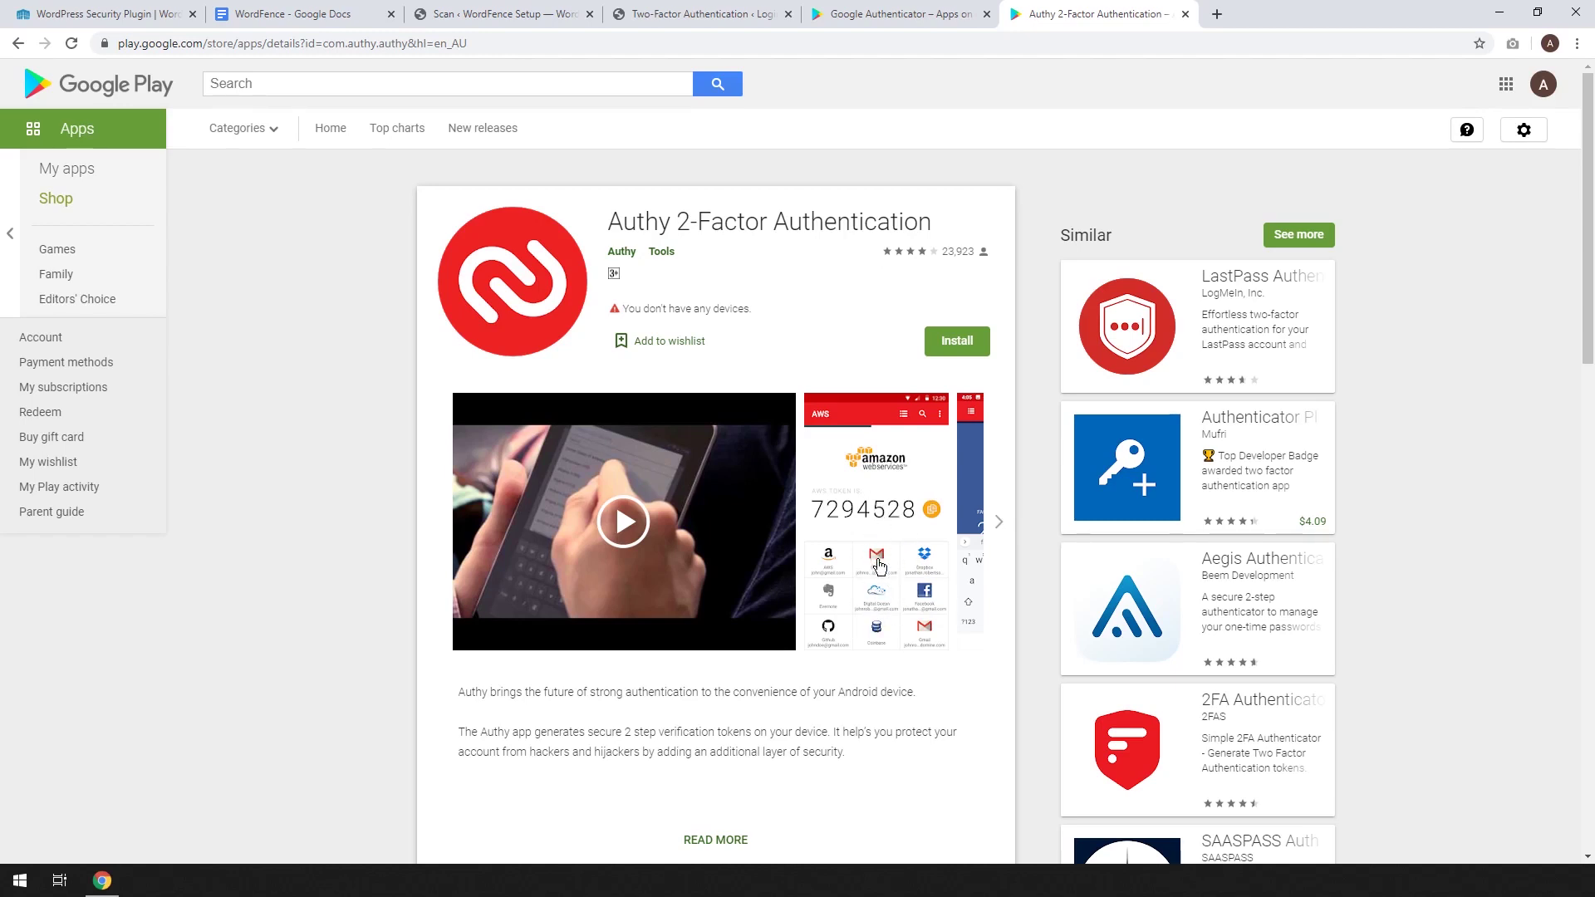
{"action": "left_click", "coordinate": [892, 17]}
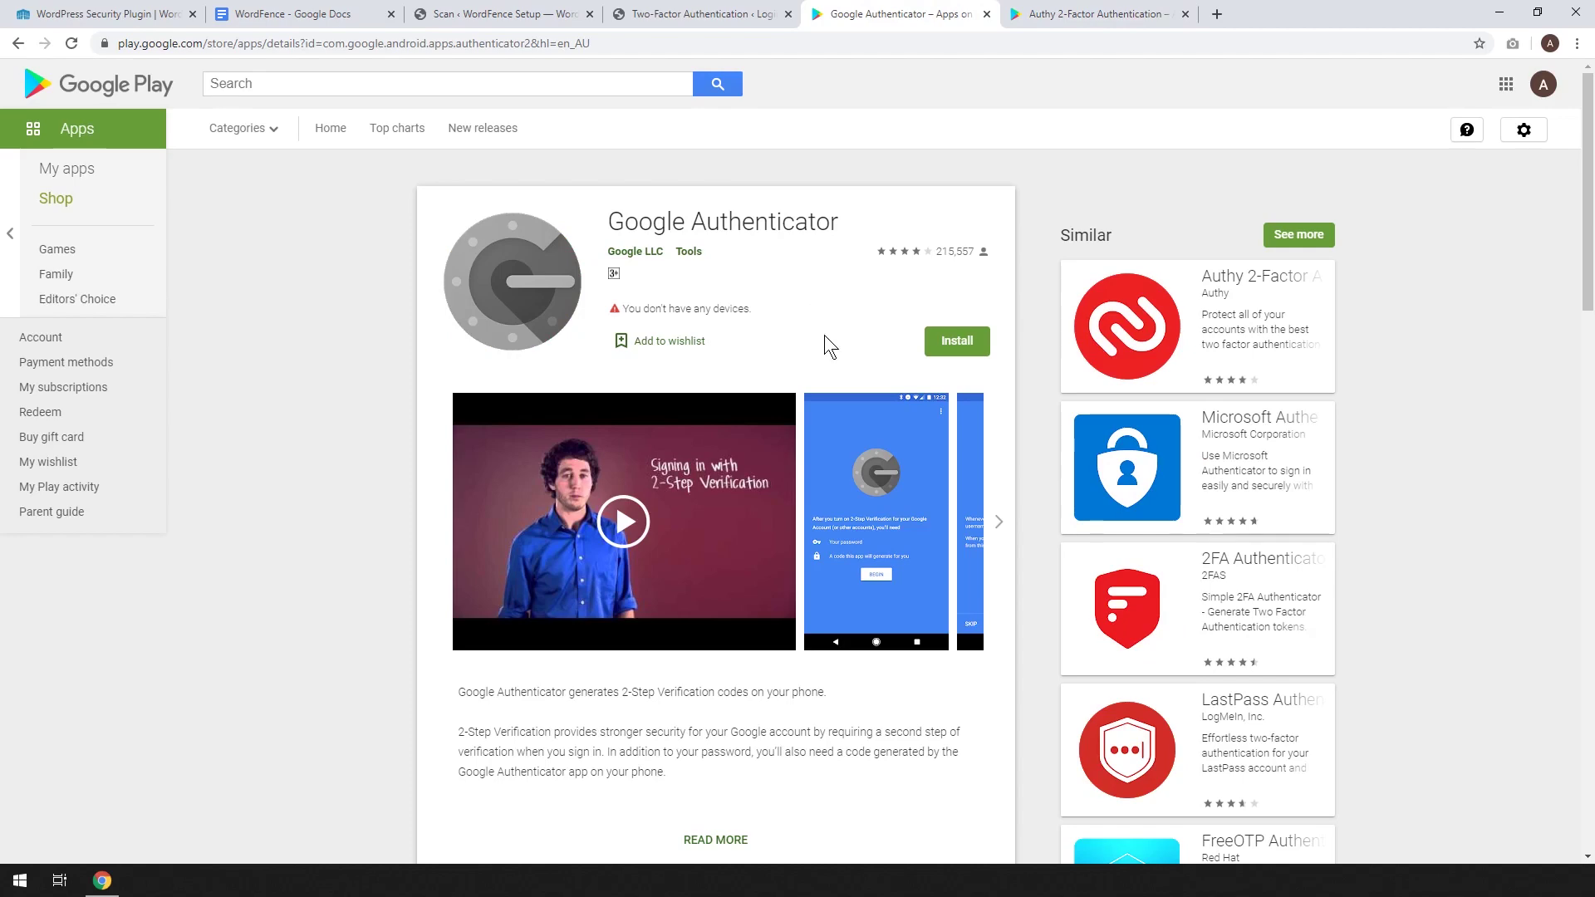
{"action": "left_click", "coordinate": [696, 14]}
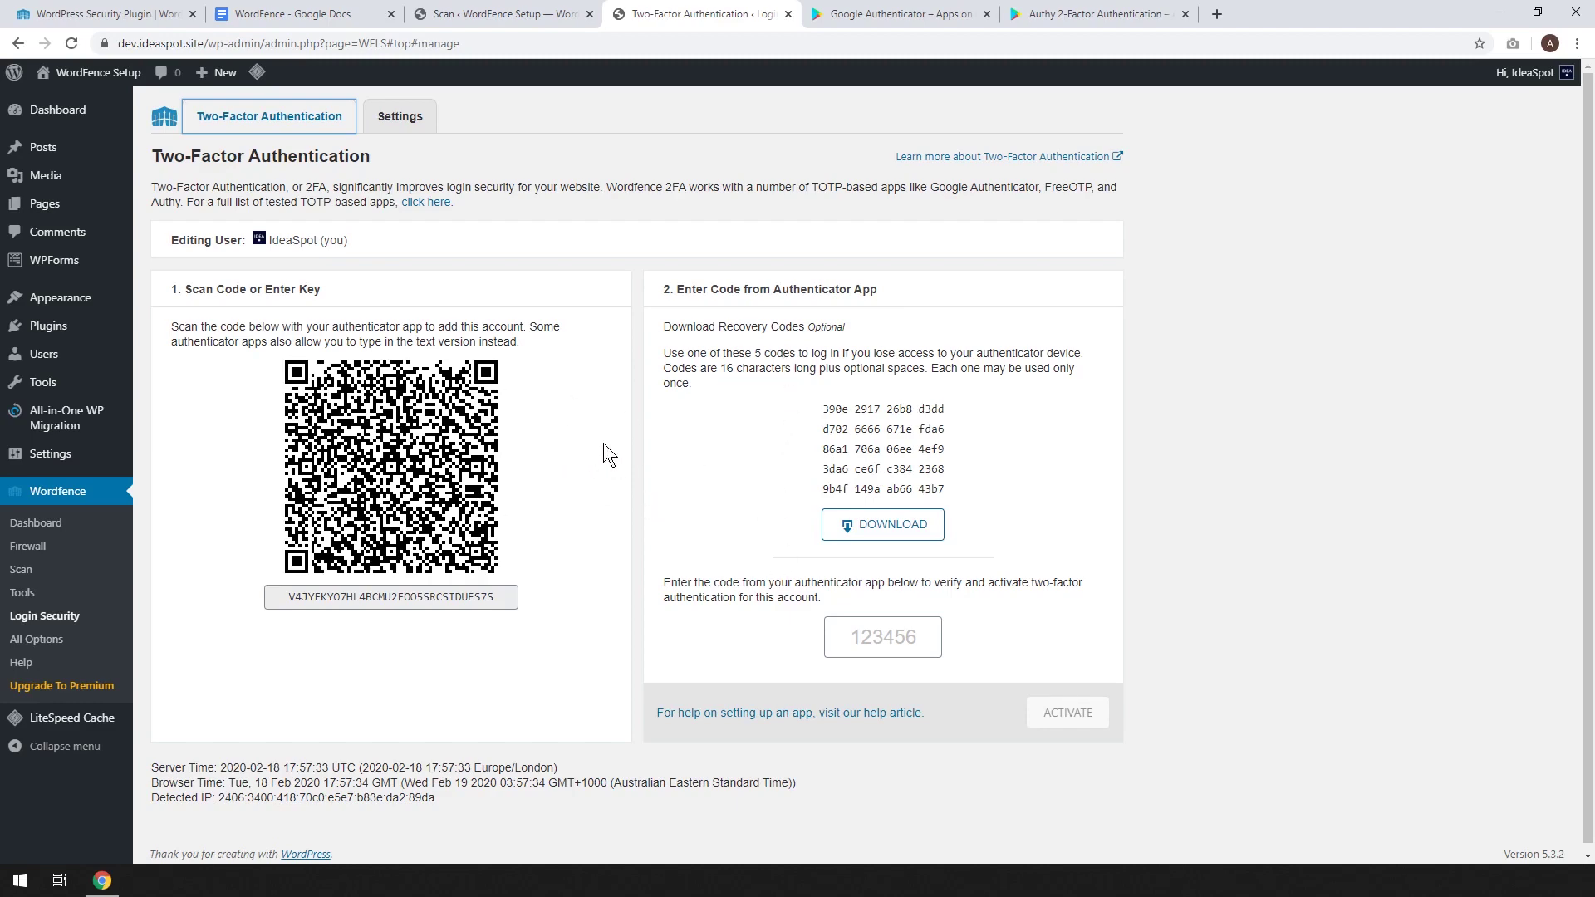
{"action": "left_click", "coordinate": [1094, 14]}
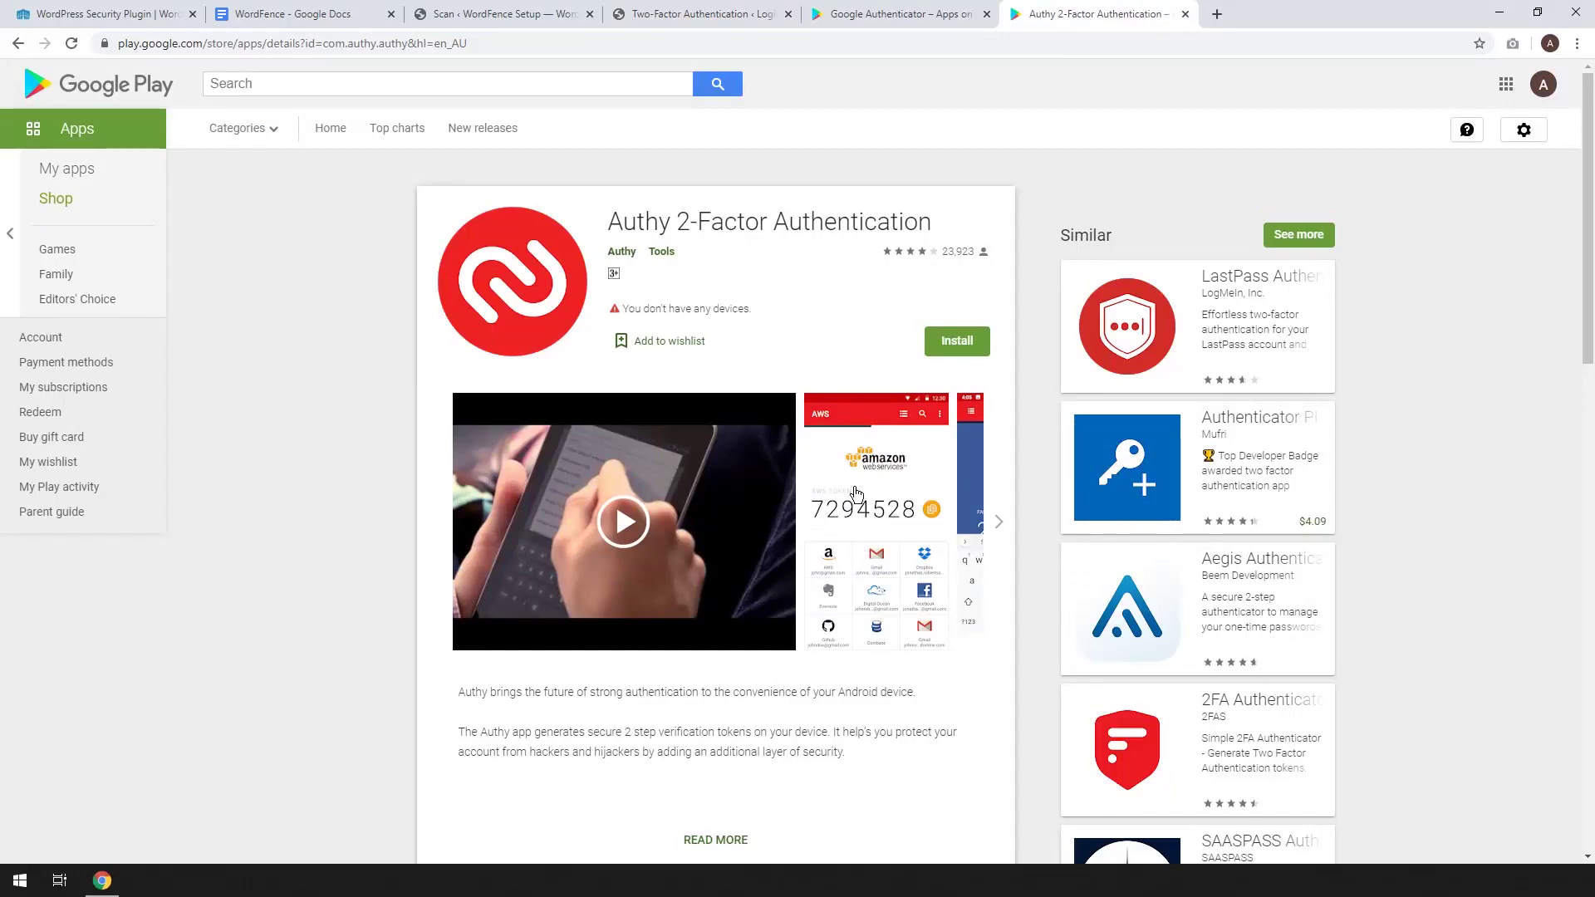
{"action": "left_click", "coordinate": [686, 12]}
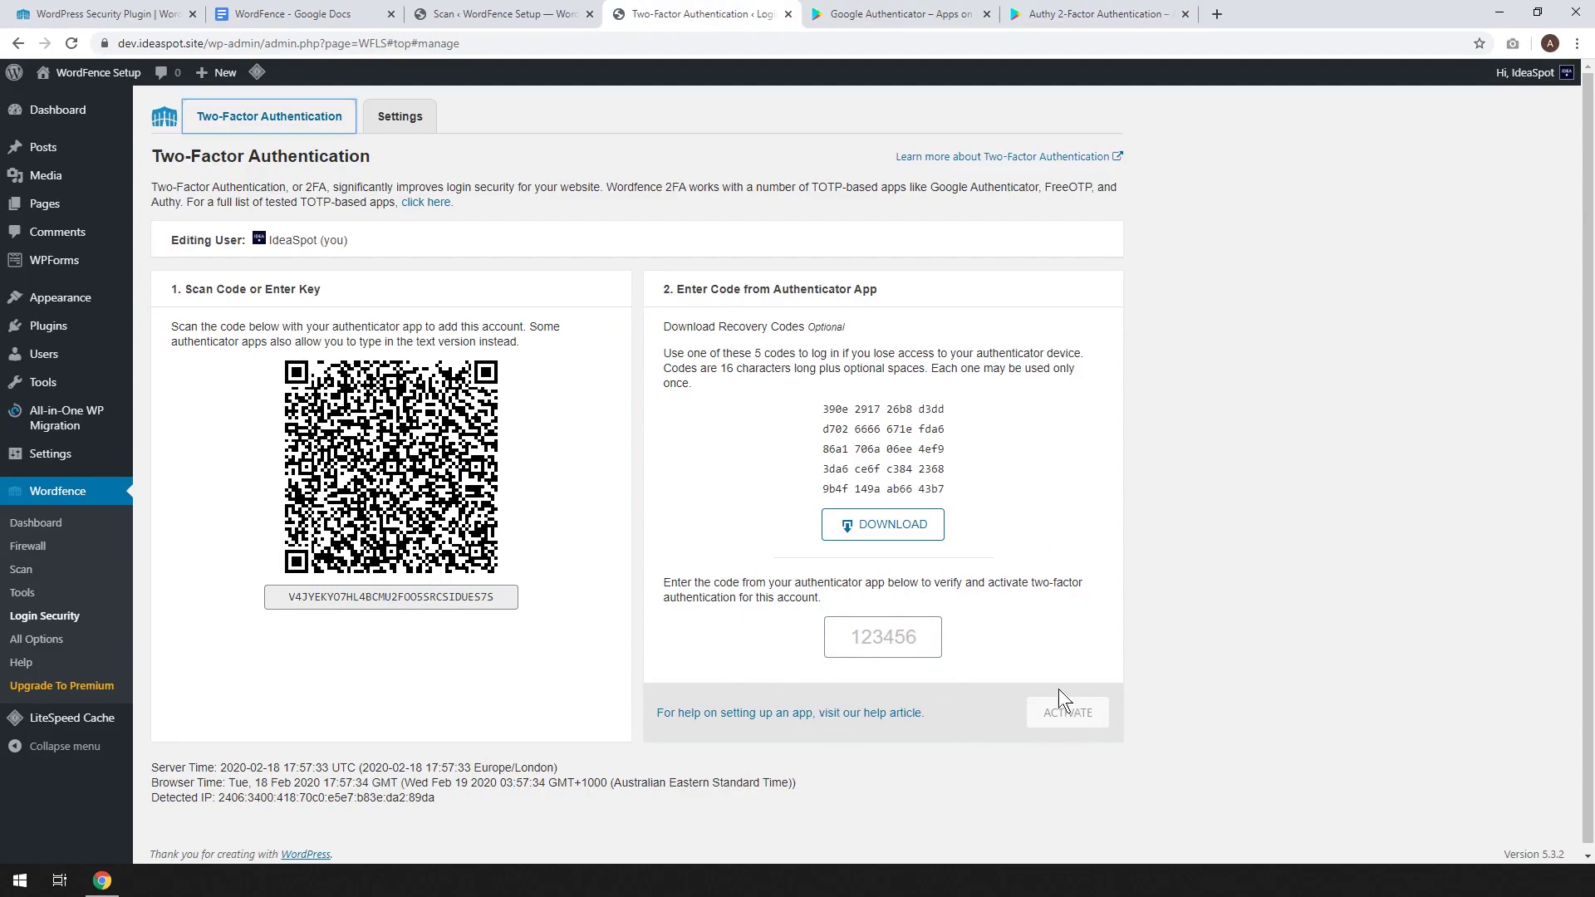
{"action": "left_click", "coordinate": [1051, 15]}
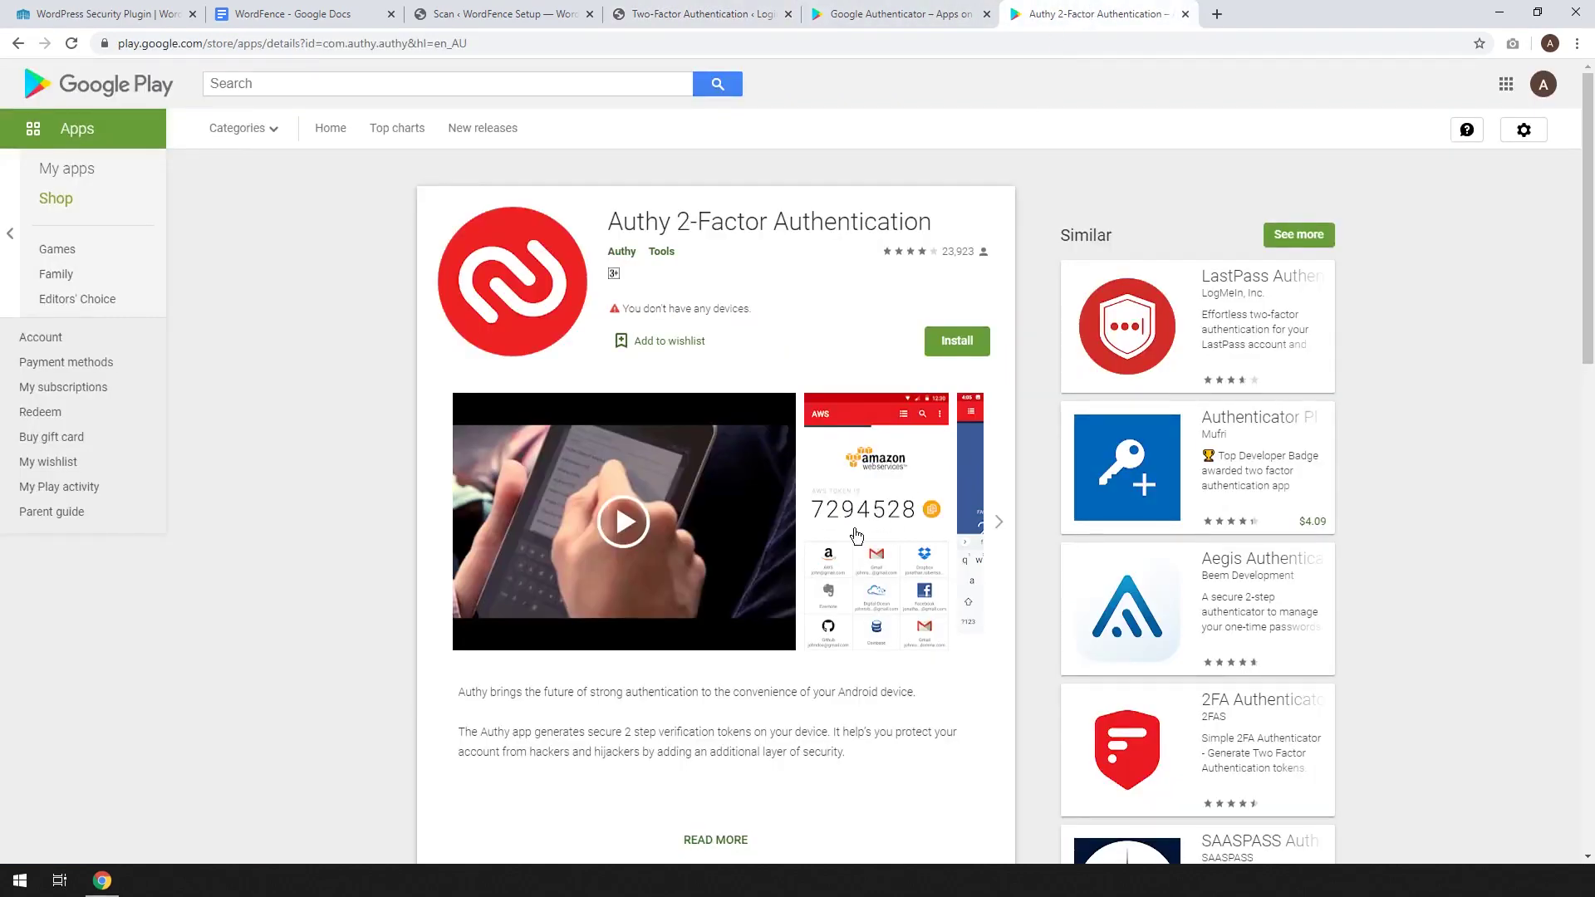
{"action": "left_click", "coordinate": [745, 14]}
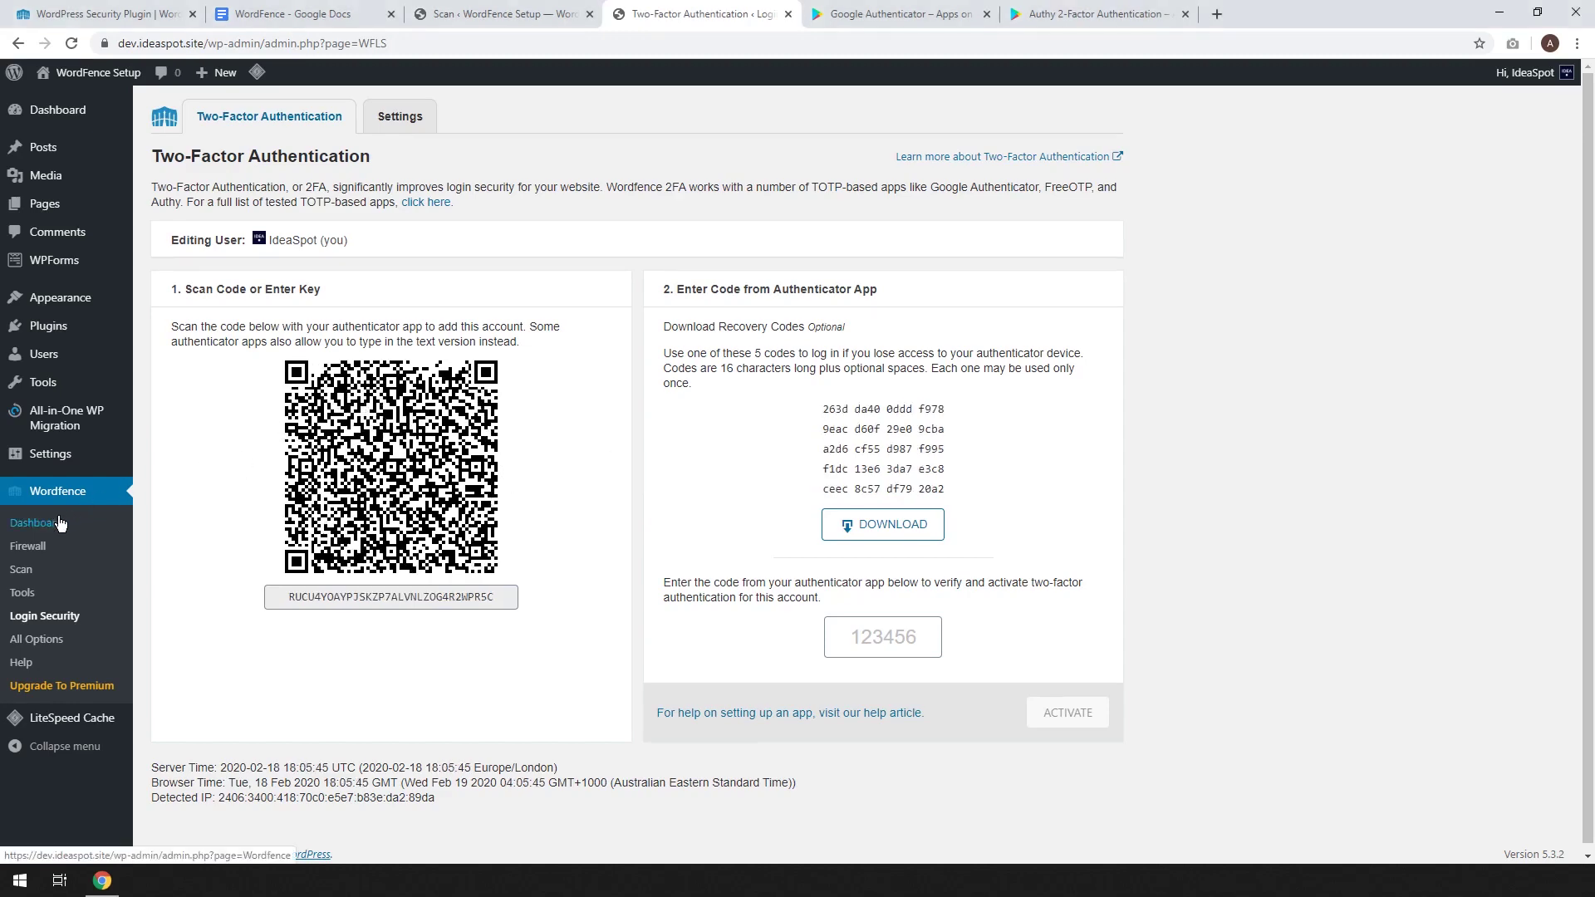
{"action": "left_click", "coordinate": [34, 522]}
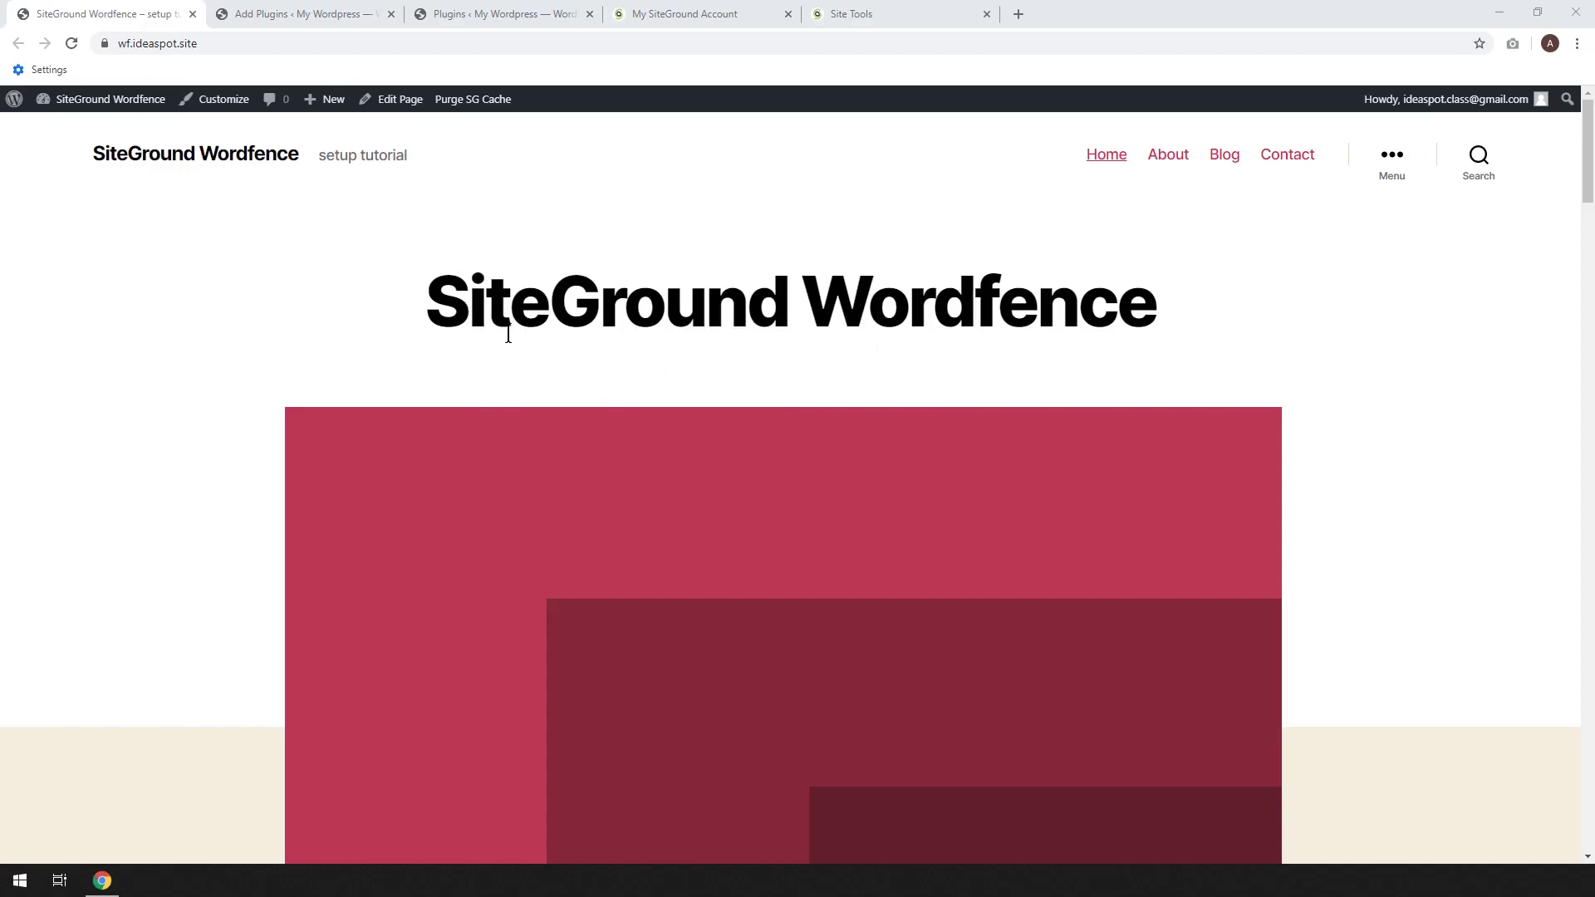
Install and activate the Wordfence Security – Firewall & Malware Scan plugin on the SiteGround-hosted WordPress site.
{"action": "left_click", "coordinate": [292, 12]}
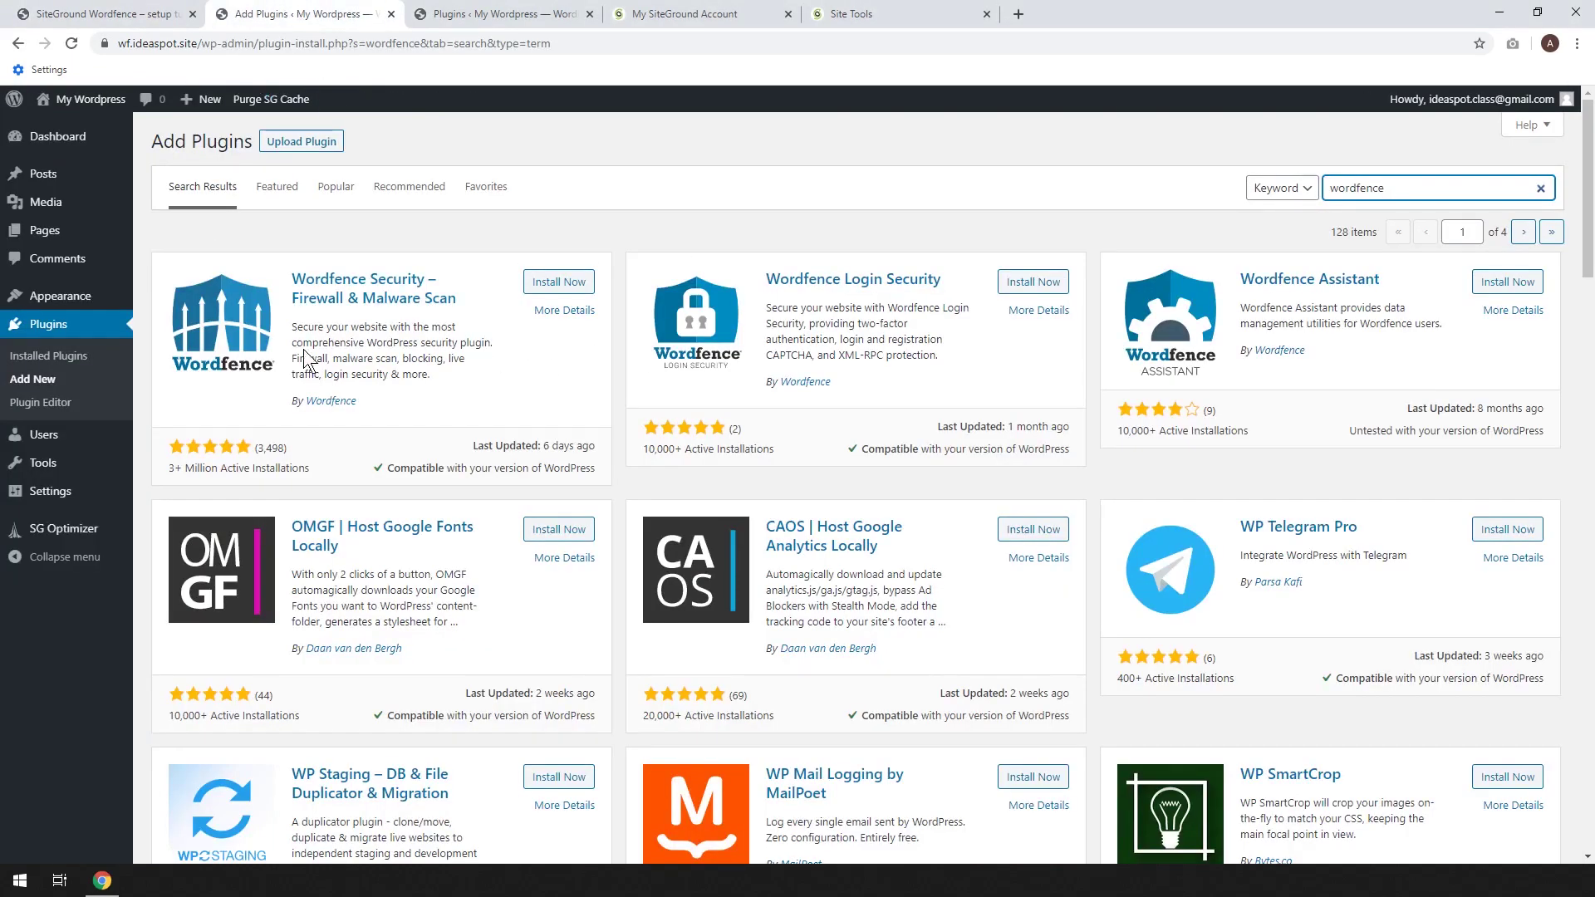
{"action": "left_click", "coordinate": [558, 284]}
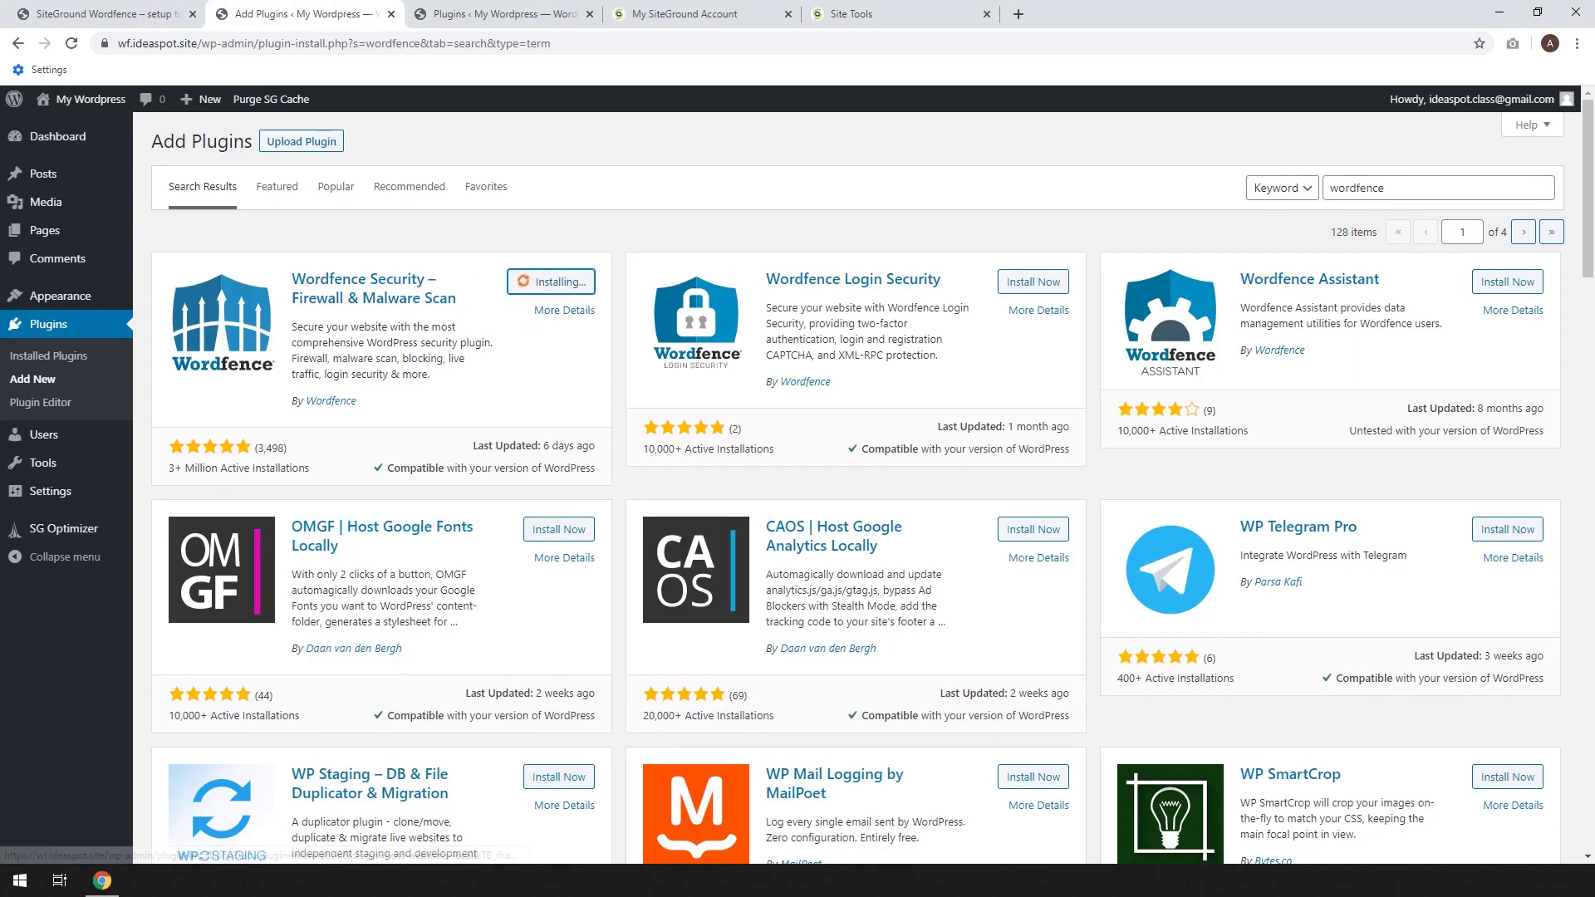
{"action": "left_click", "coordinate": [565, 285]}
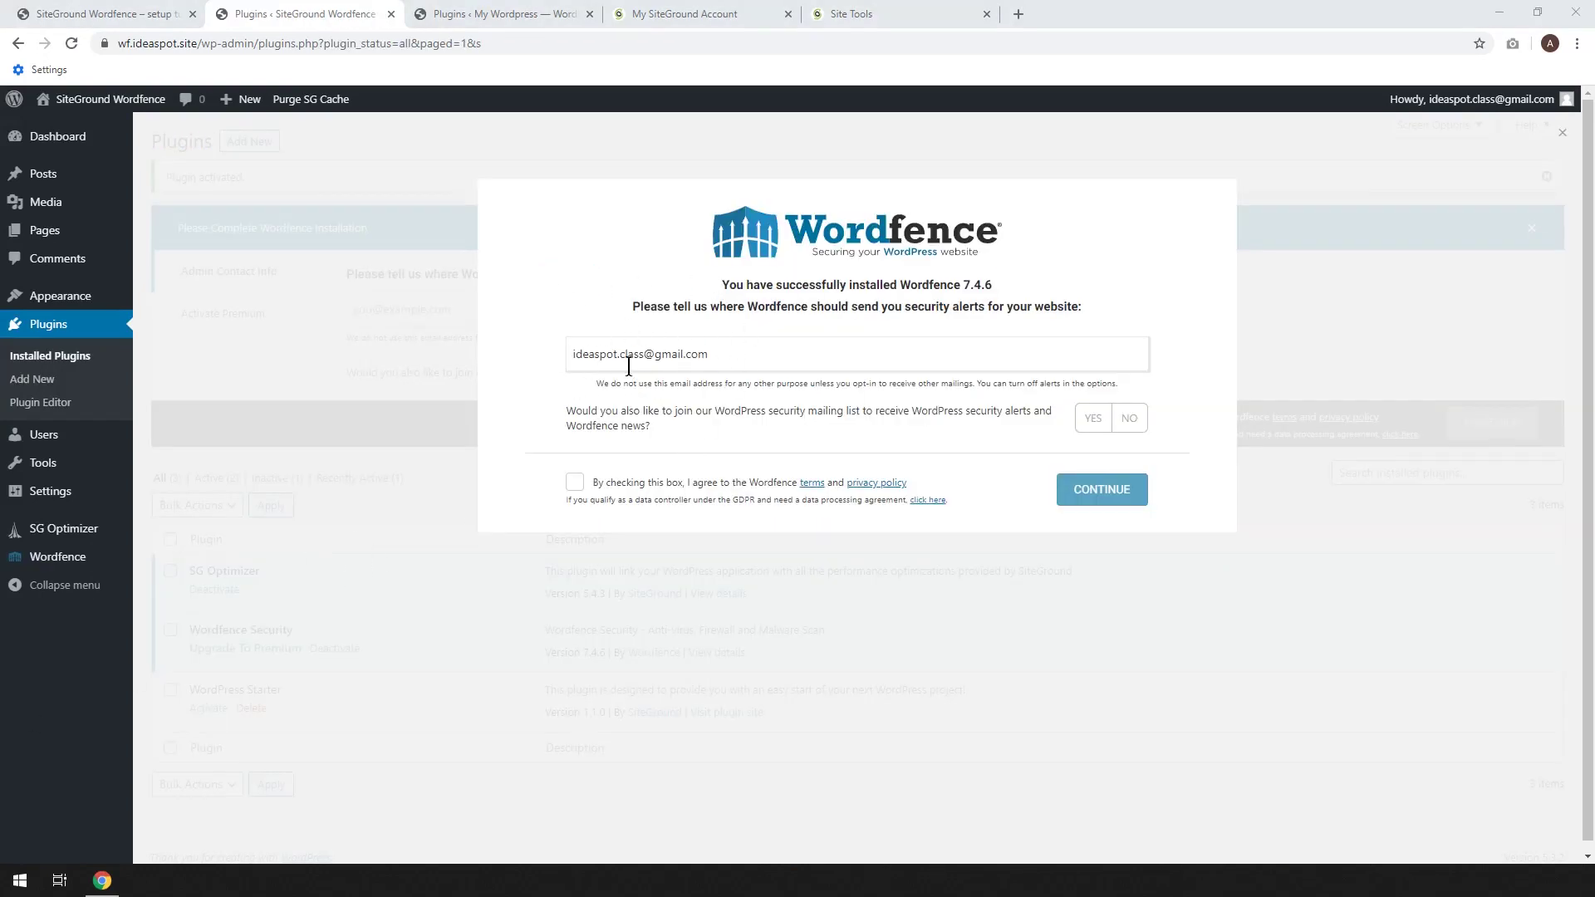
Complete Wordfence's initial setup by declining the mailing list, accepting the terms and skipping the premium license key.
{"action": "left_click", "coordinate": [1130, 423]}
{"action": "left_click", "coordinate": [575, 483]}
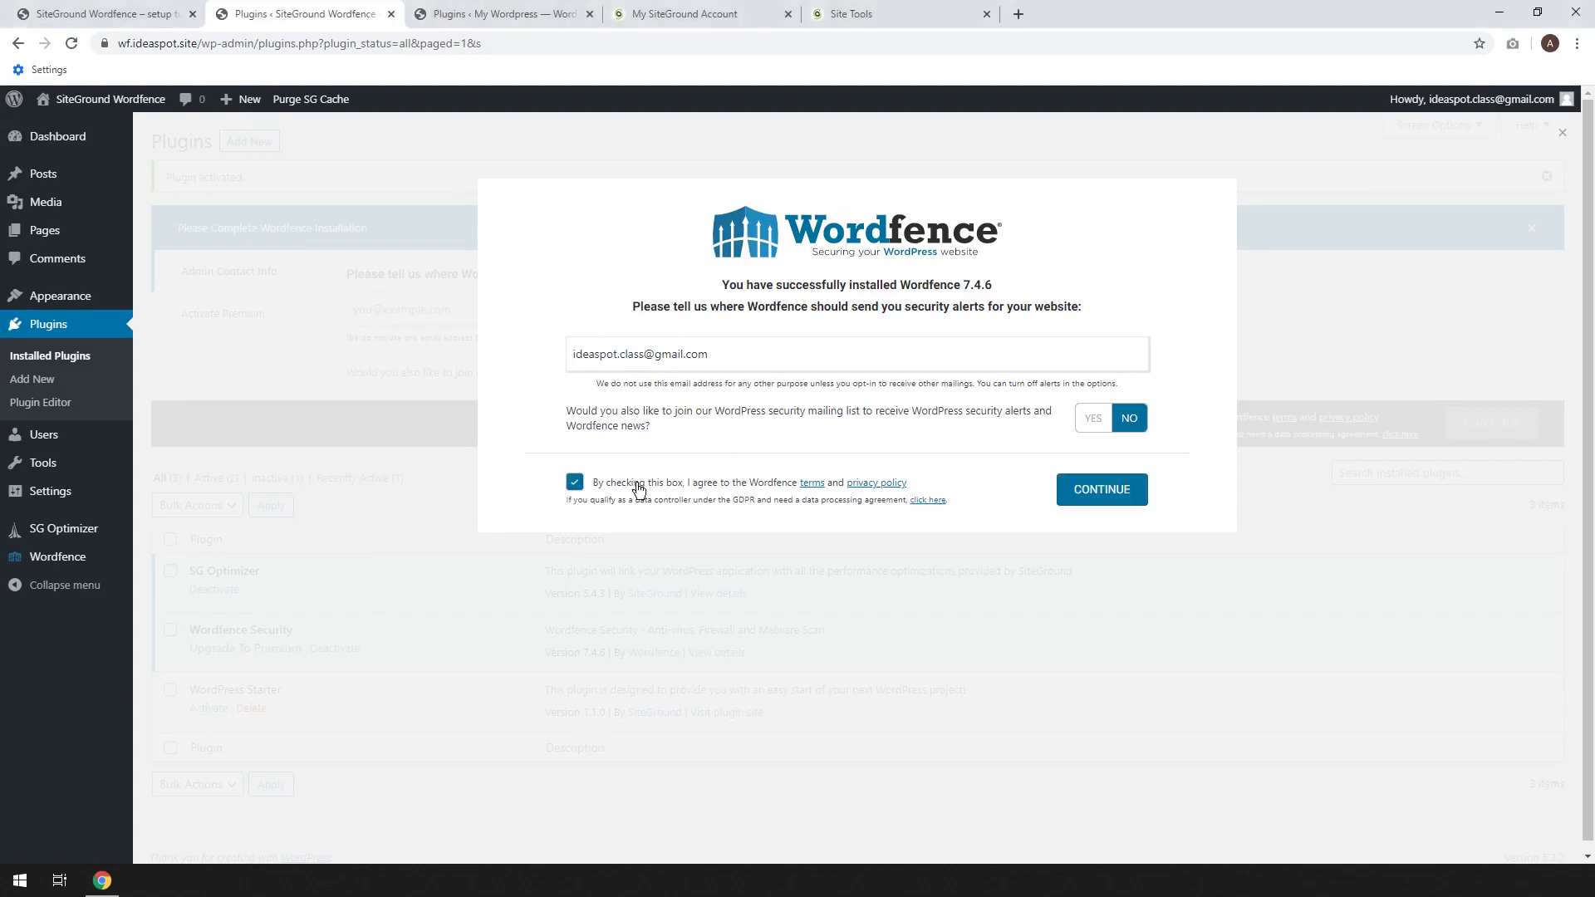
{"action": "left_click", "coordinate": [1082, 504]}
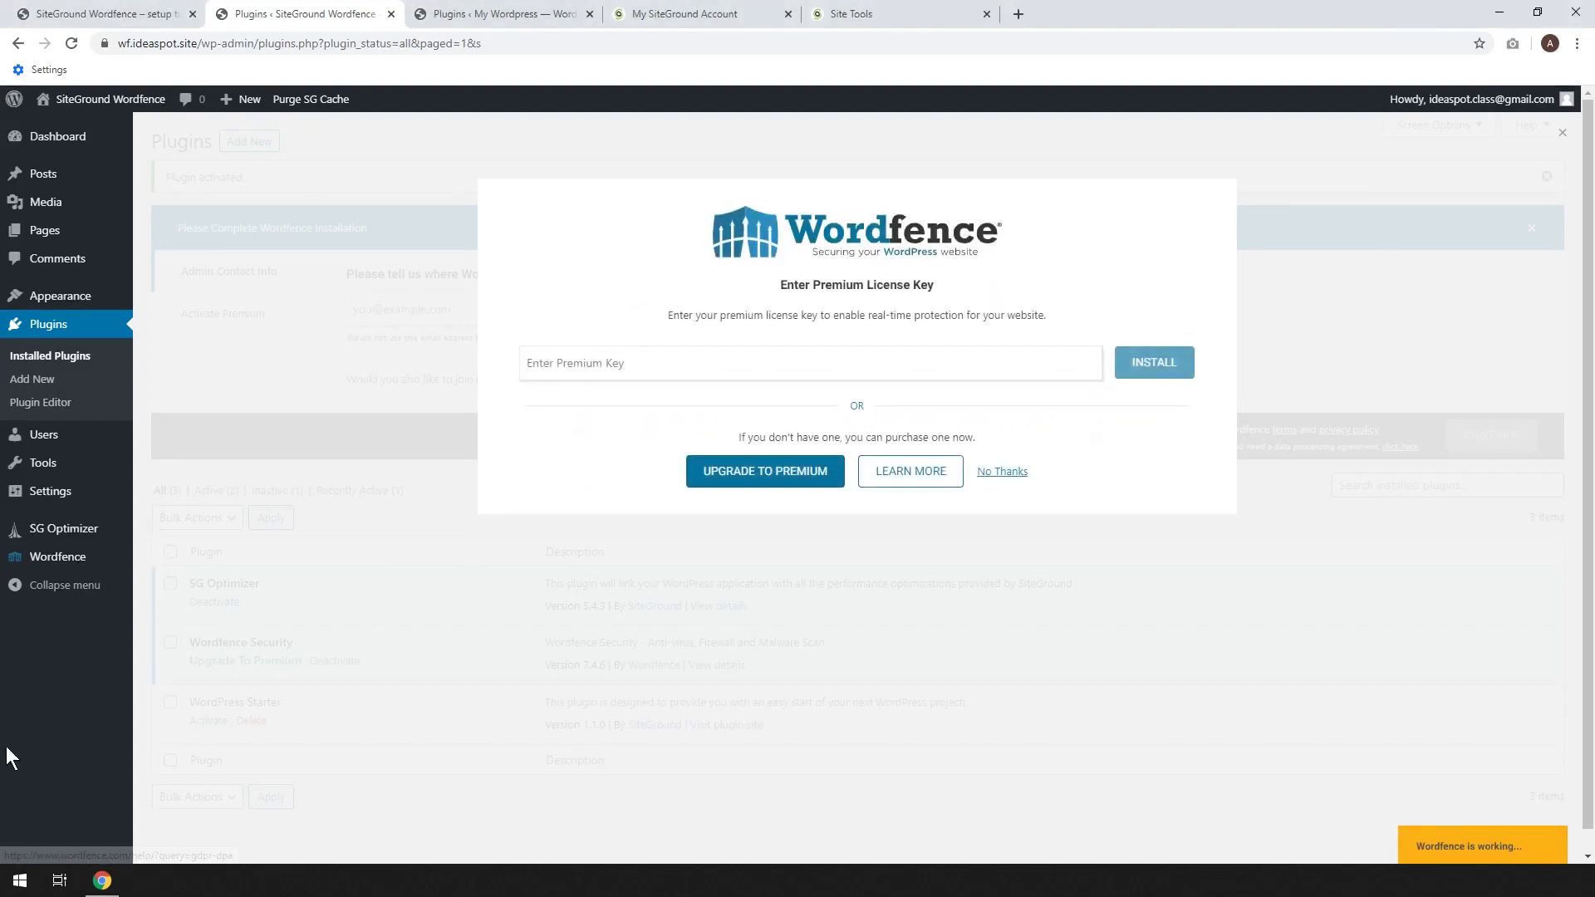
{"action": "left_click", "coordinate": [997, 472]}
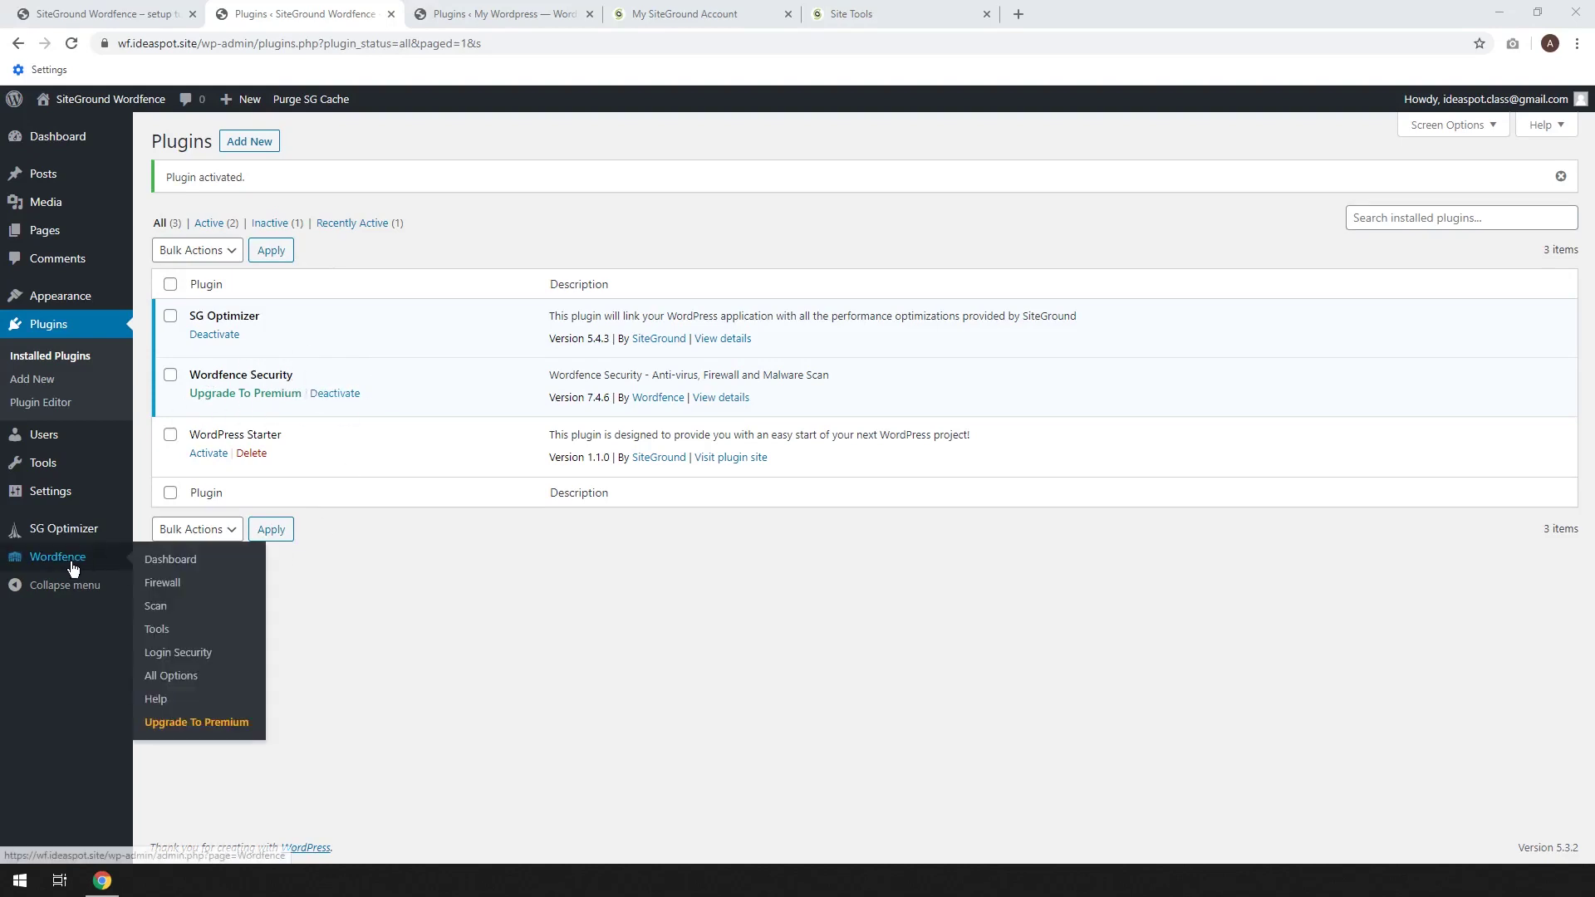
From the Wordfence dashboard, dismiss the tour, start the firewall optimization and choose Manual Configuration as the server configuration.
{"action": "left_click", "coordinate": [38, 562]}
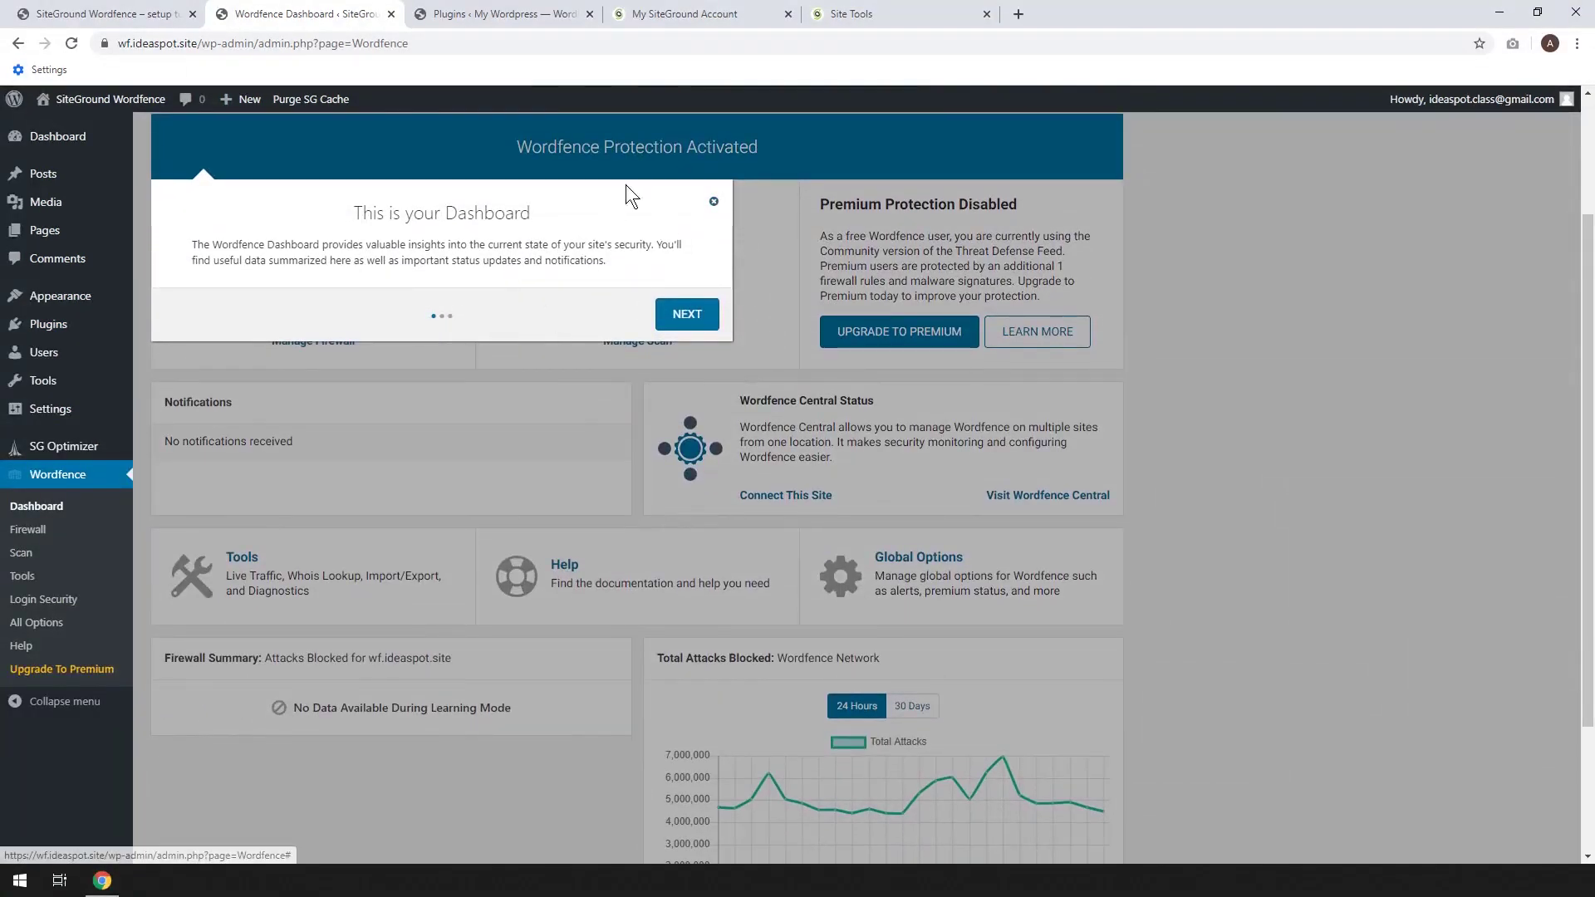
{"action": "left_click", "coordinate": [713, 203]}
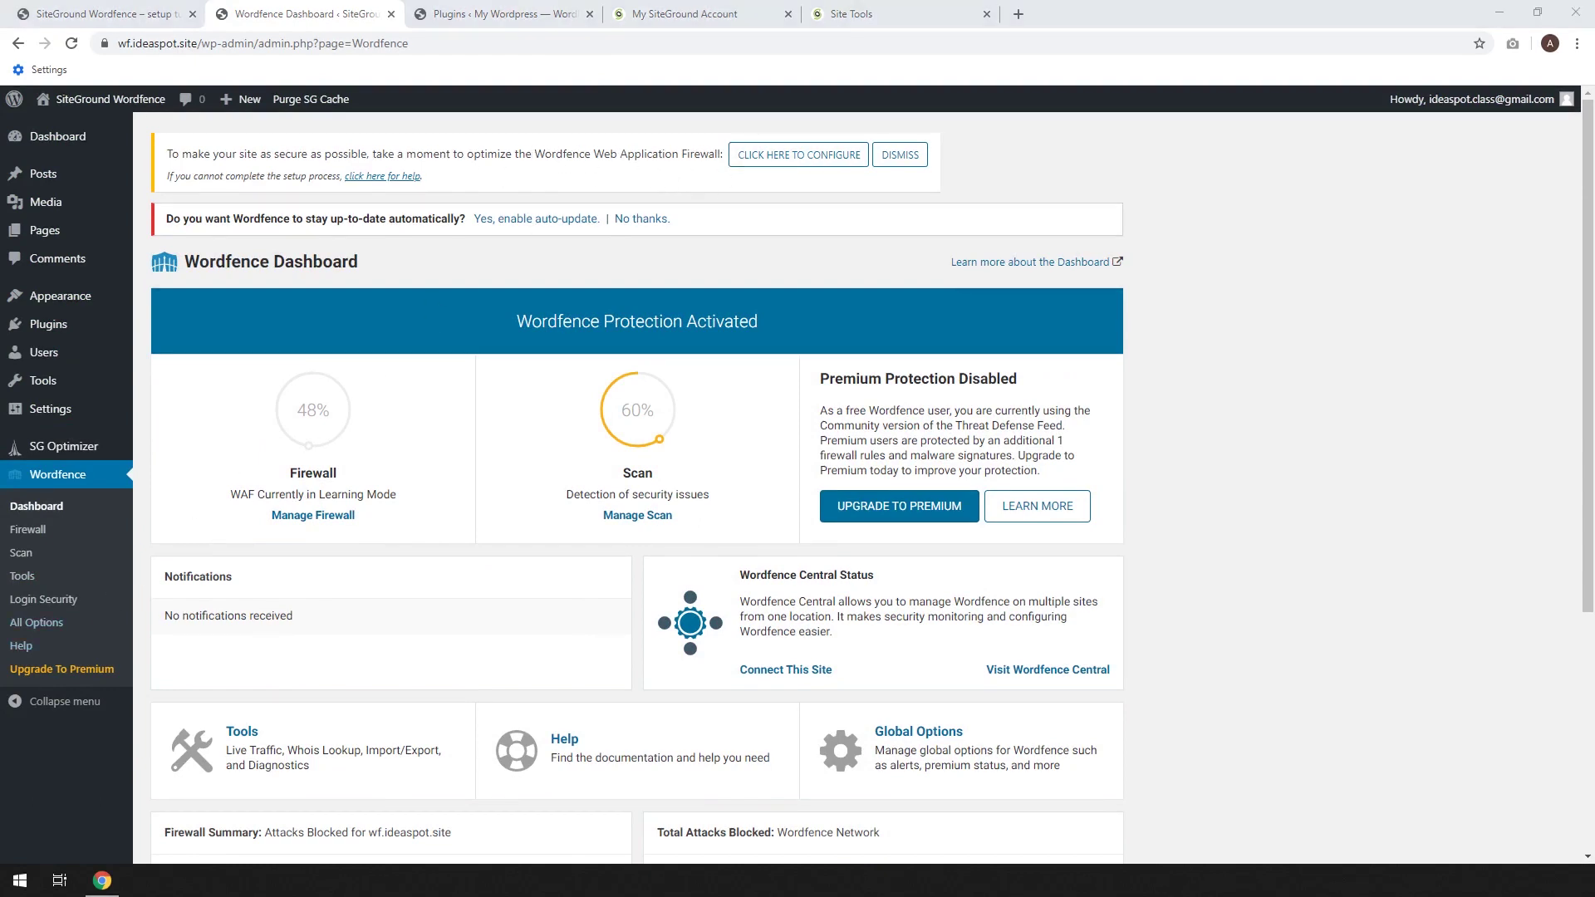
{"action": "left_click", "coordinate": [796, 165]}
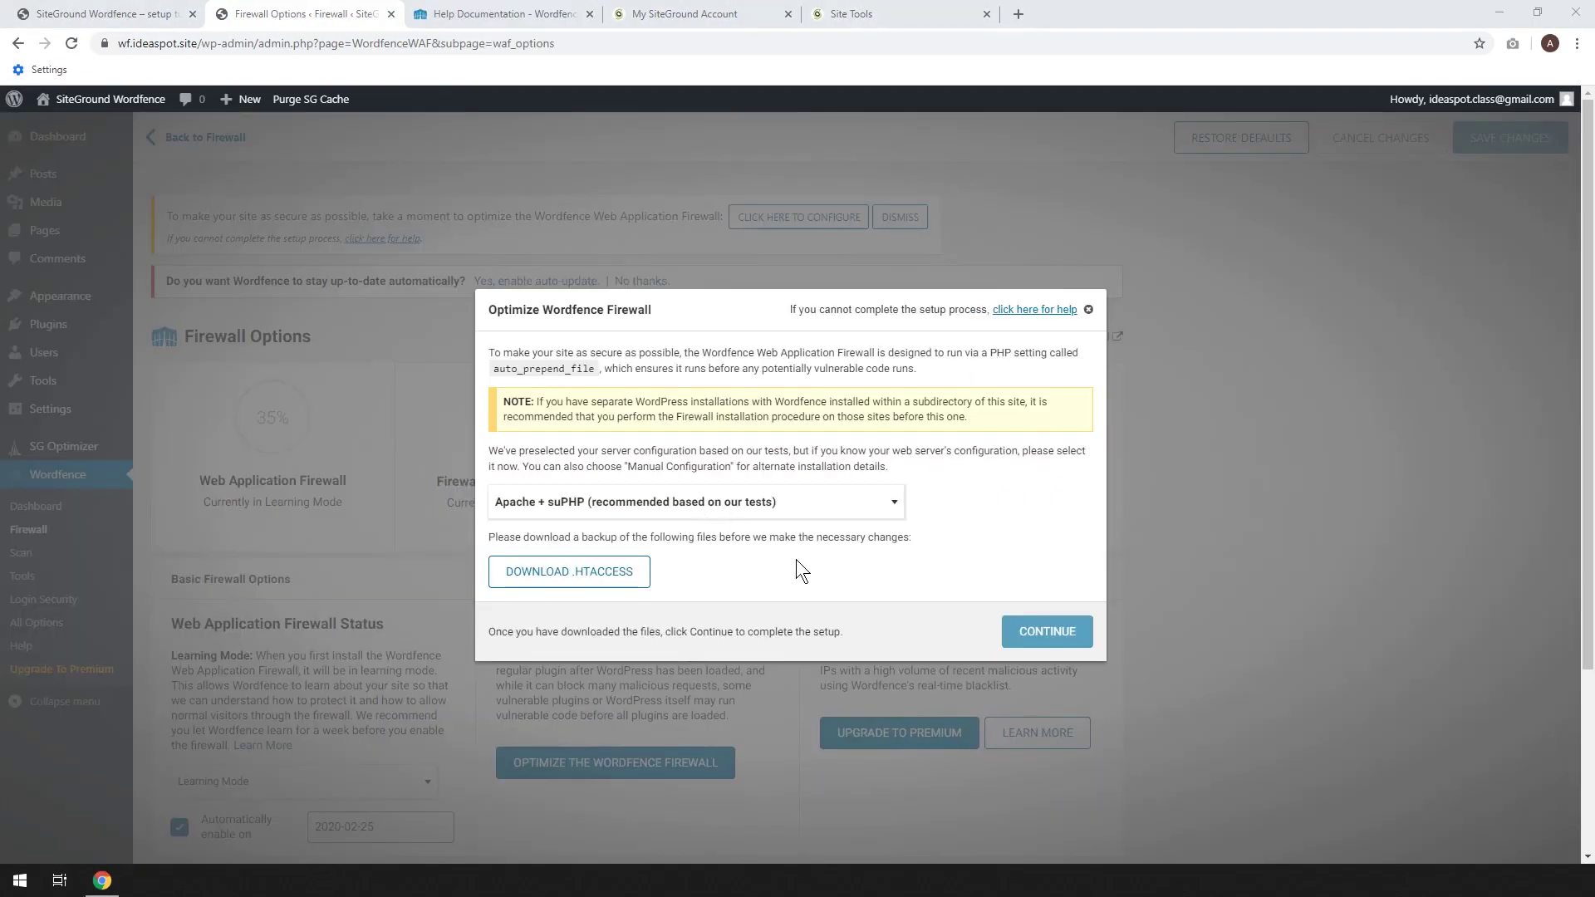
{"action": "left_click", "coordinate": [816, 512]}
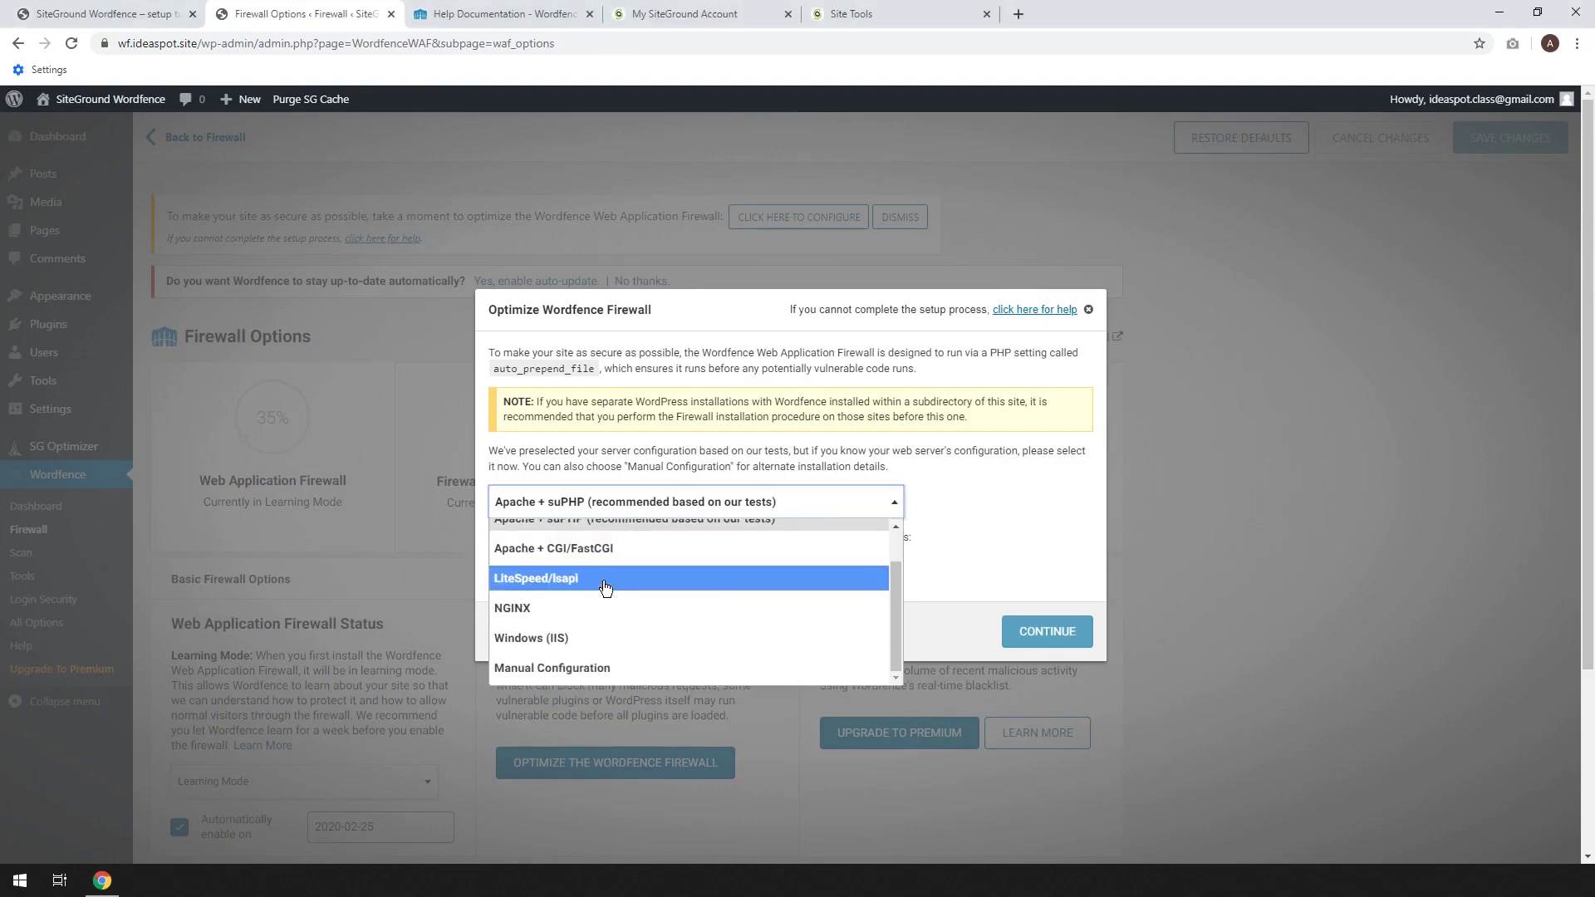
{"action": "left_click", "coordinate": [548, 670]}
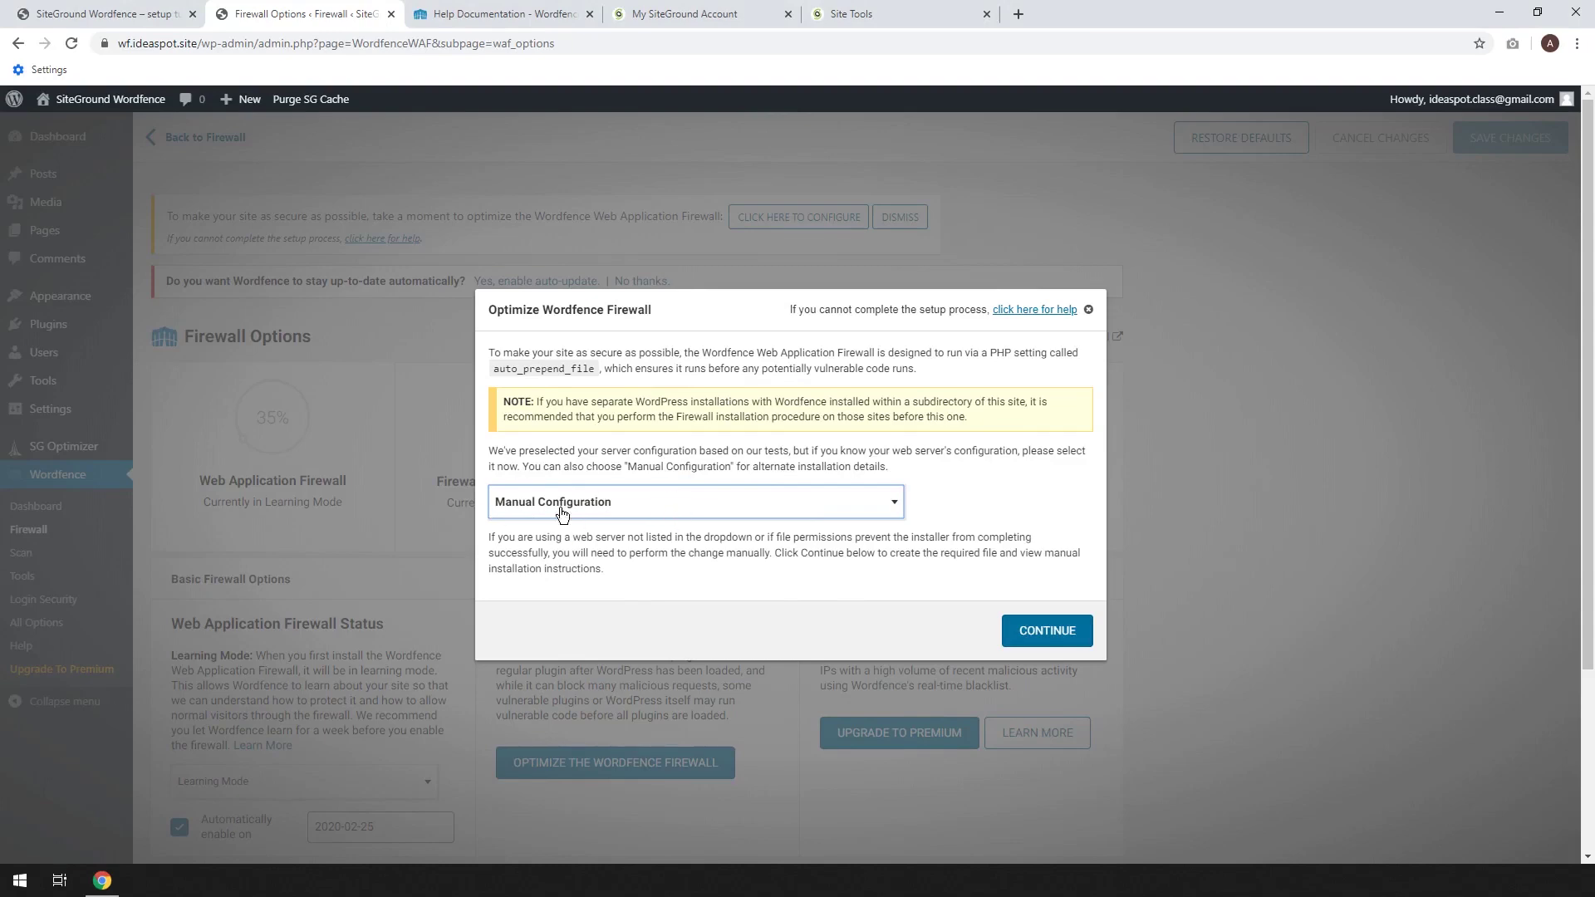
In Wordfence's help article on optimizing the firewall, find and highlight the alternative setup heading for SiteGround and similar cPanel hosts.
{"action": "left_click", "coordinate": [503, 14]}
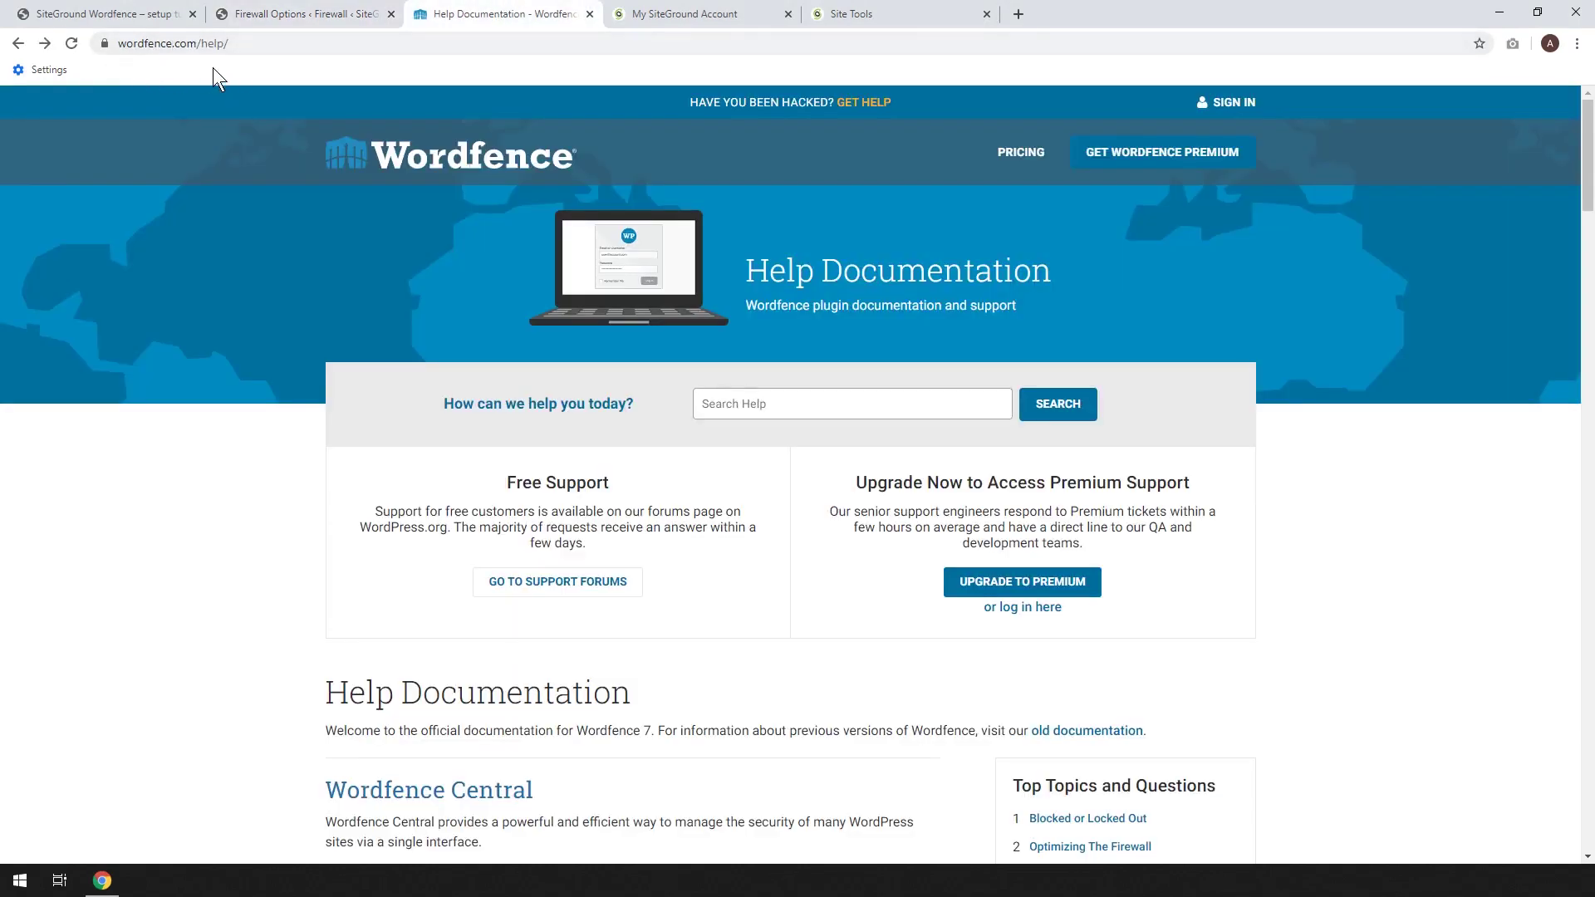
{"action": "scroll", "coordinate": [688, 510], "scroll_direction": "down", "scroll_amount": 4}
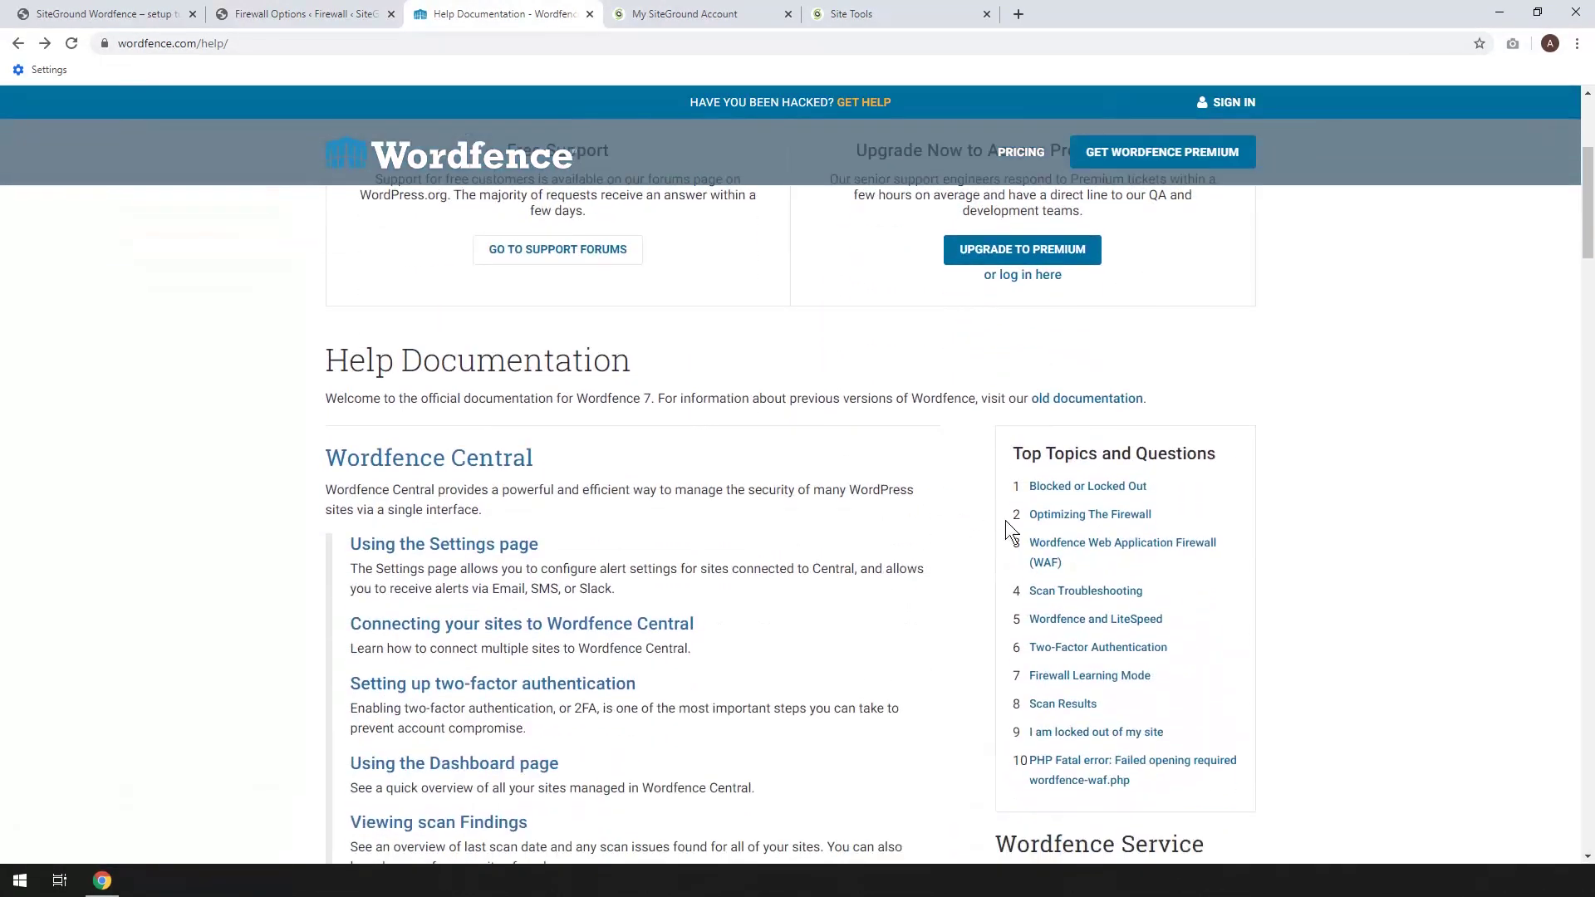
{"action": "left_click", "coordinate": [1092, 516]}
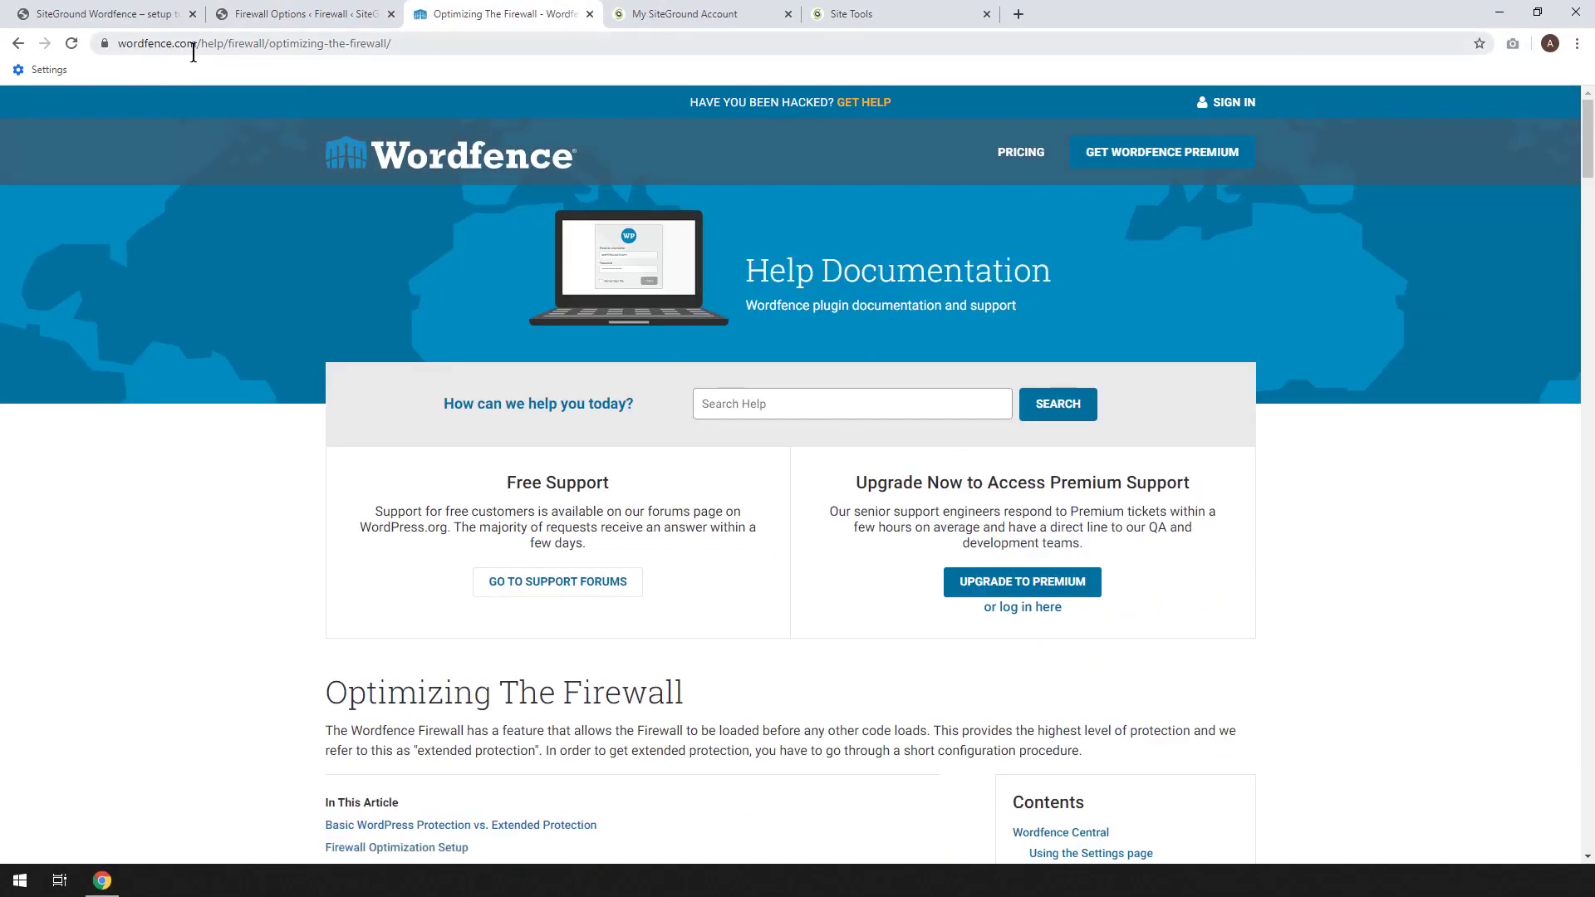
{"action": "scroll", "coordinate": [531, 515], "scroll_direction": "down", "scroll_amount": 2}
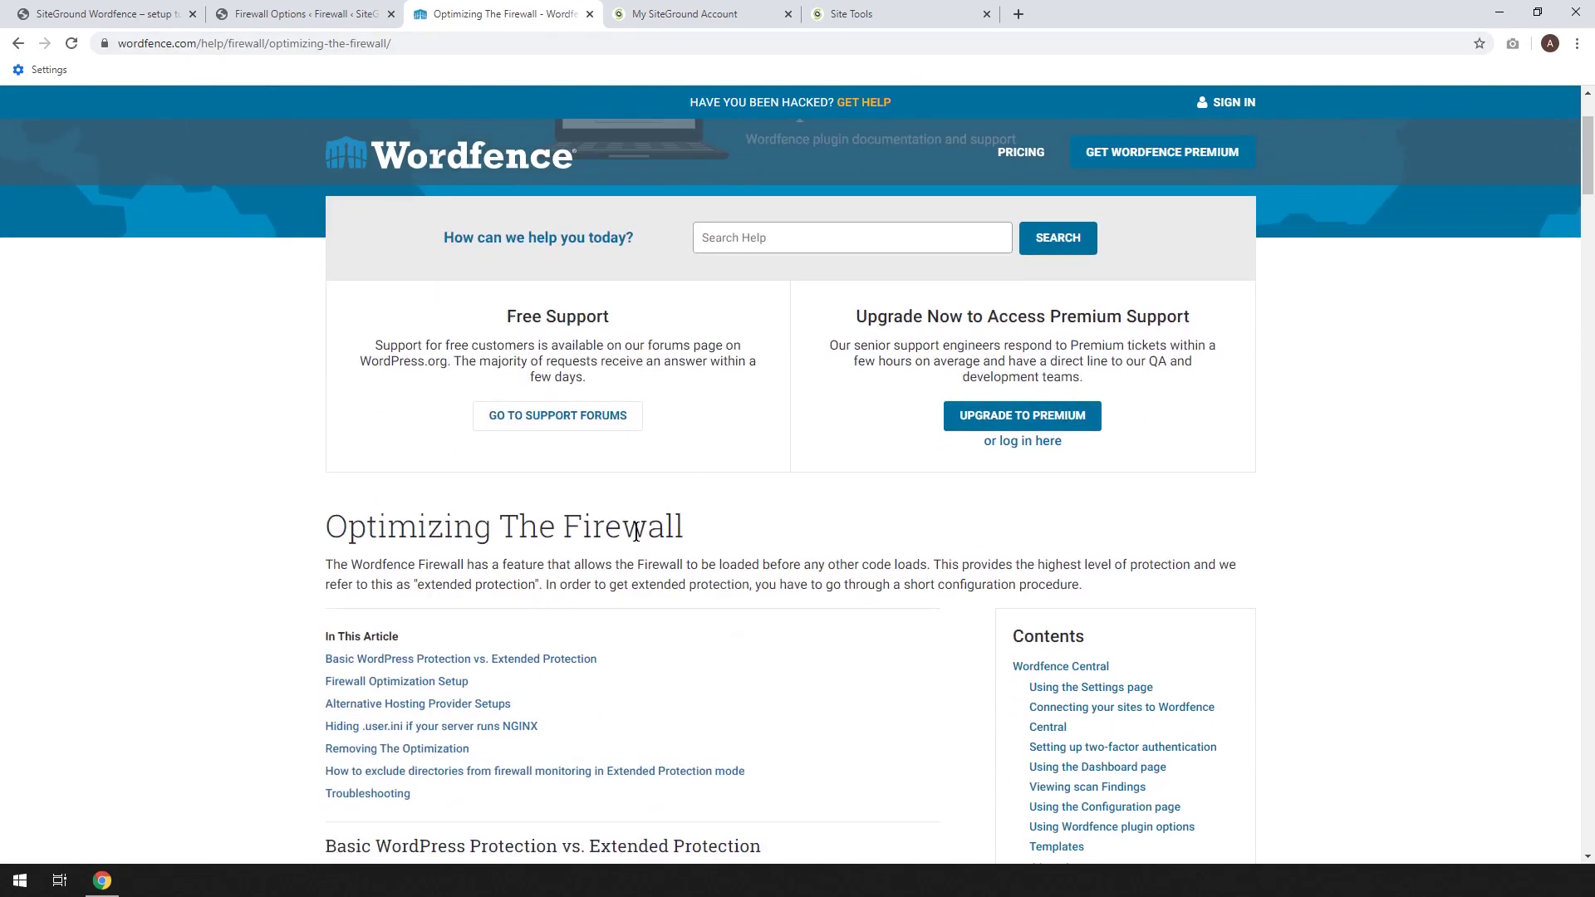
{"action": "scroll", "coordinate": [558, 563], "scroll_direction": "down", "scroll_amount": 2}
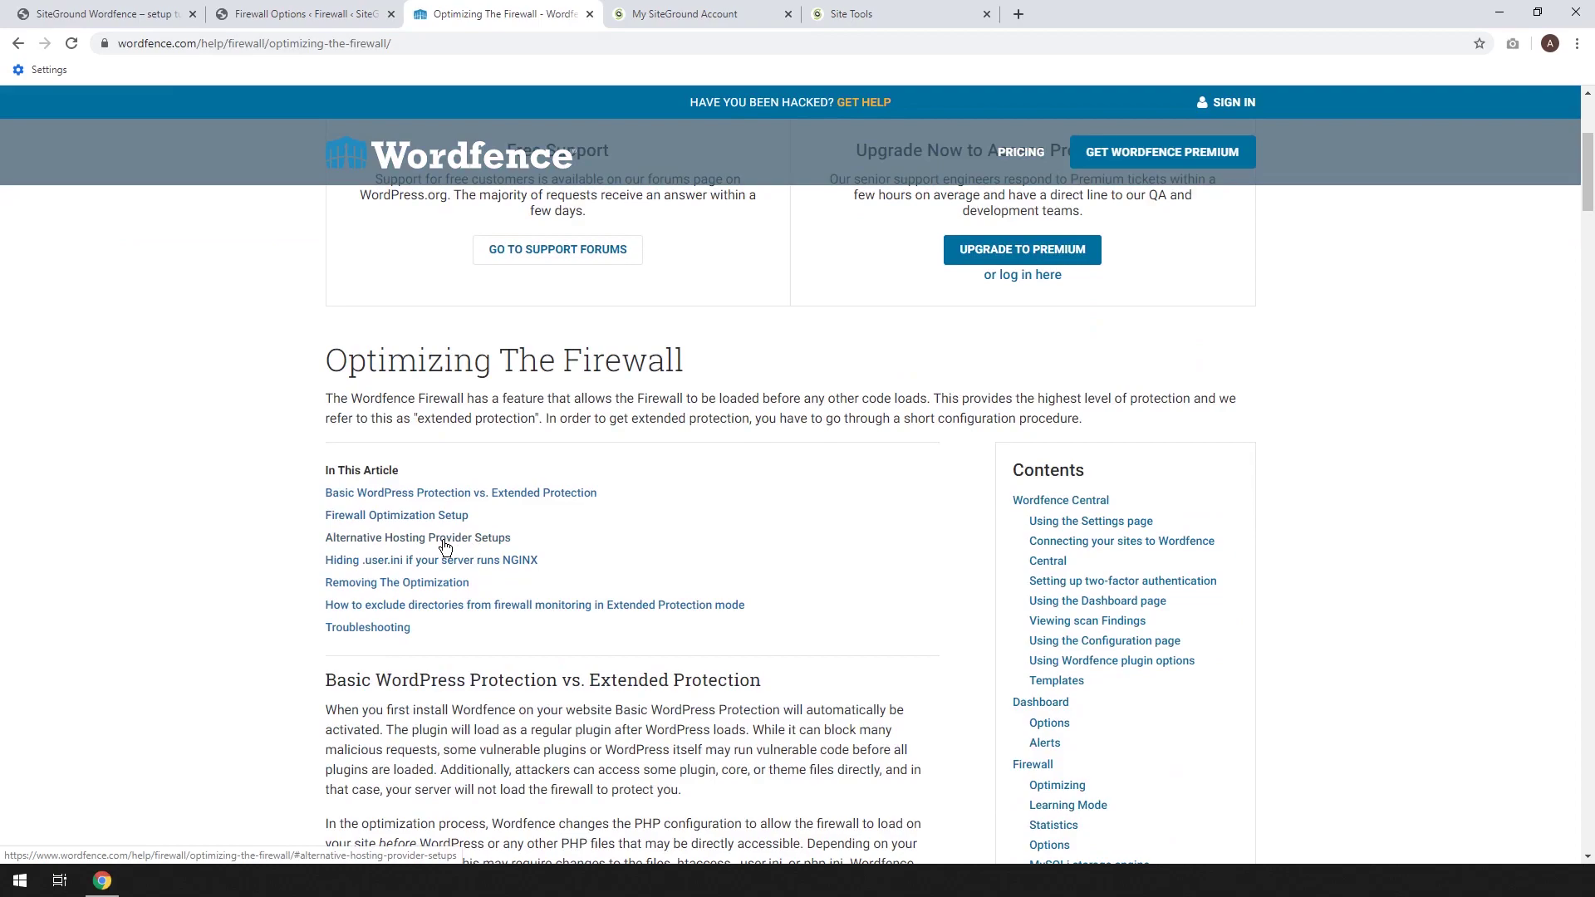
{"action": "left_click", "coordinate": [407, 540]}
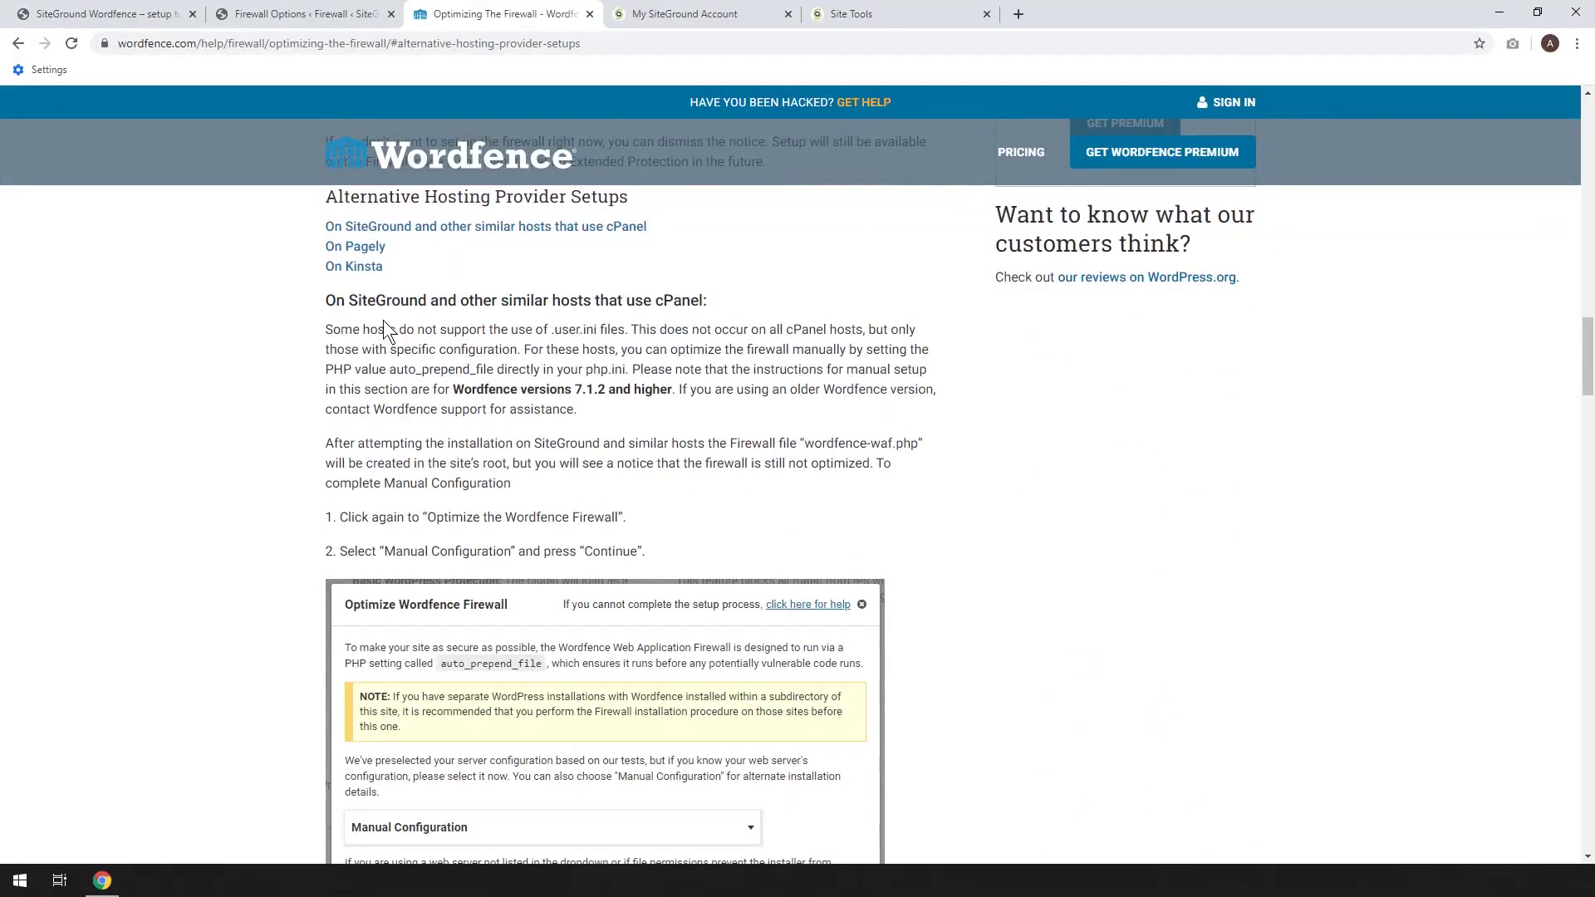
{"action": "left_click_drag", "start_coordinate": [330, 303], "coordinate": [734, 300]}
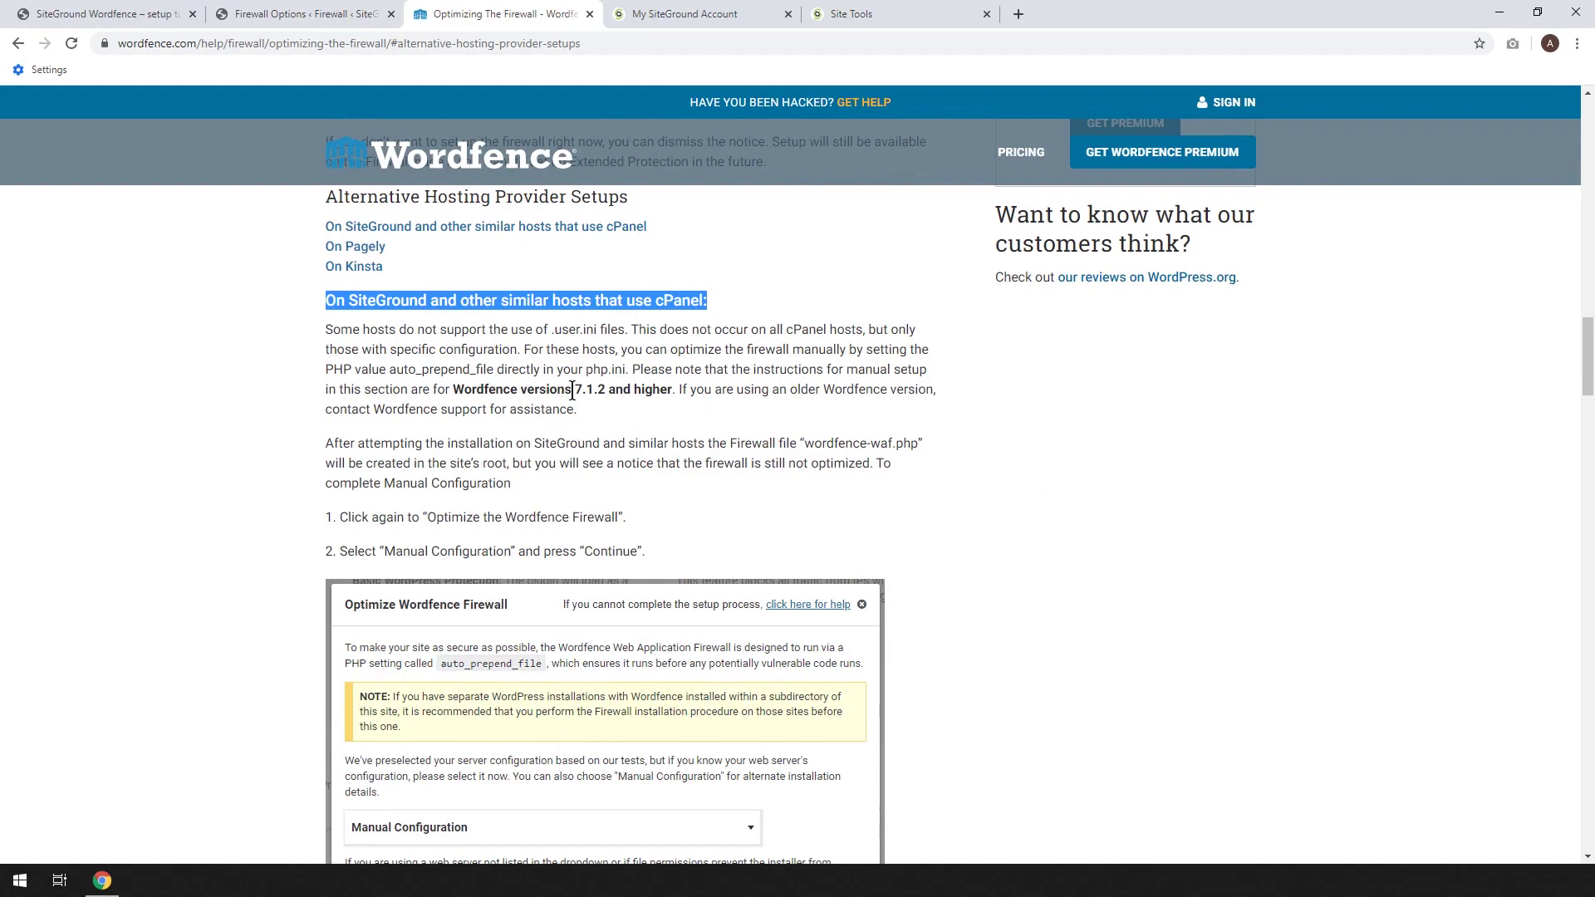
Review the SiteGround manual setup steps in the help article and continue the Wordfence firewall optimization with Manual Configuration.
{"action": "scroll", "coordinate": [571, 390], "scroll_direction": "down", "scroll_amount": 4}
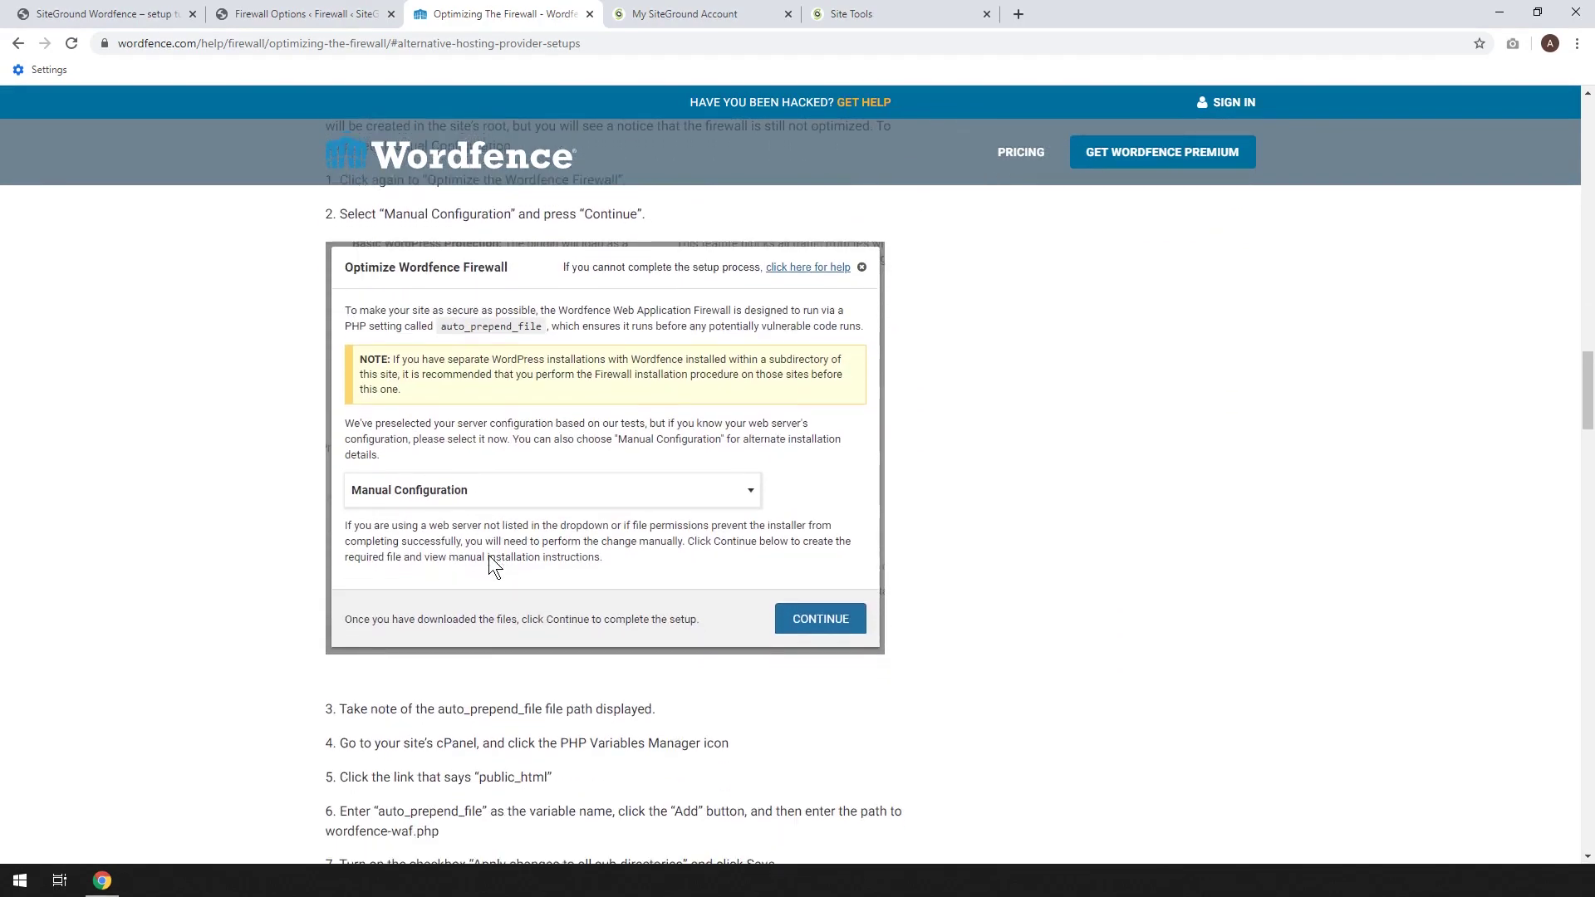
{"action": "scroll", "coordinate": [489, 556], "scroll_direction": "down", "scroll_amount": 2}
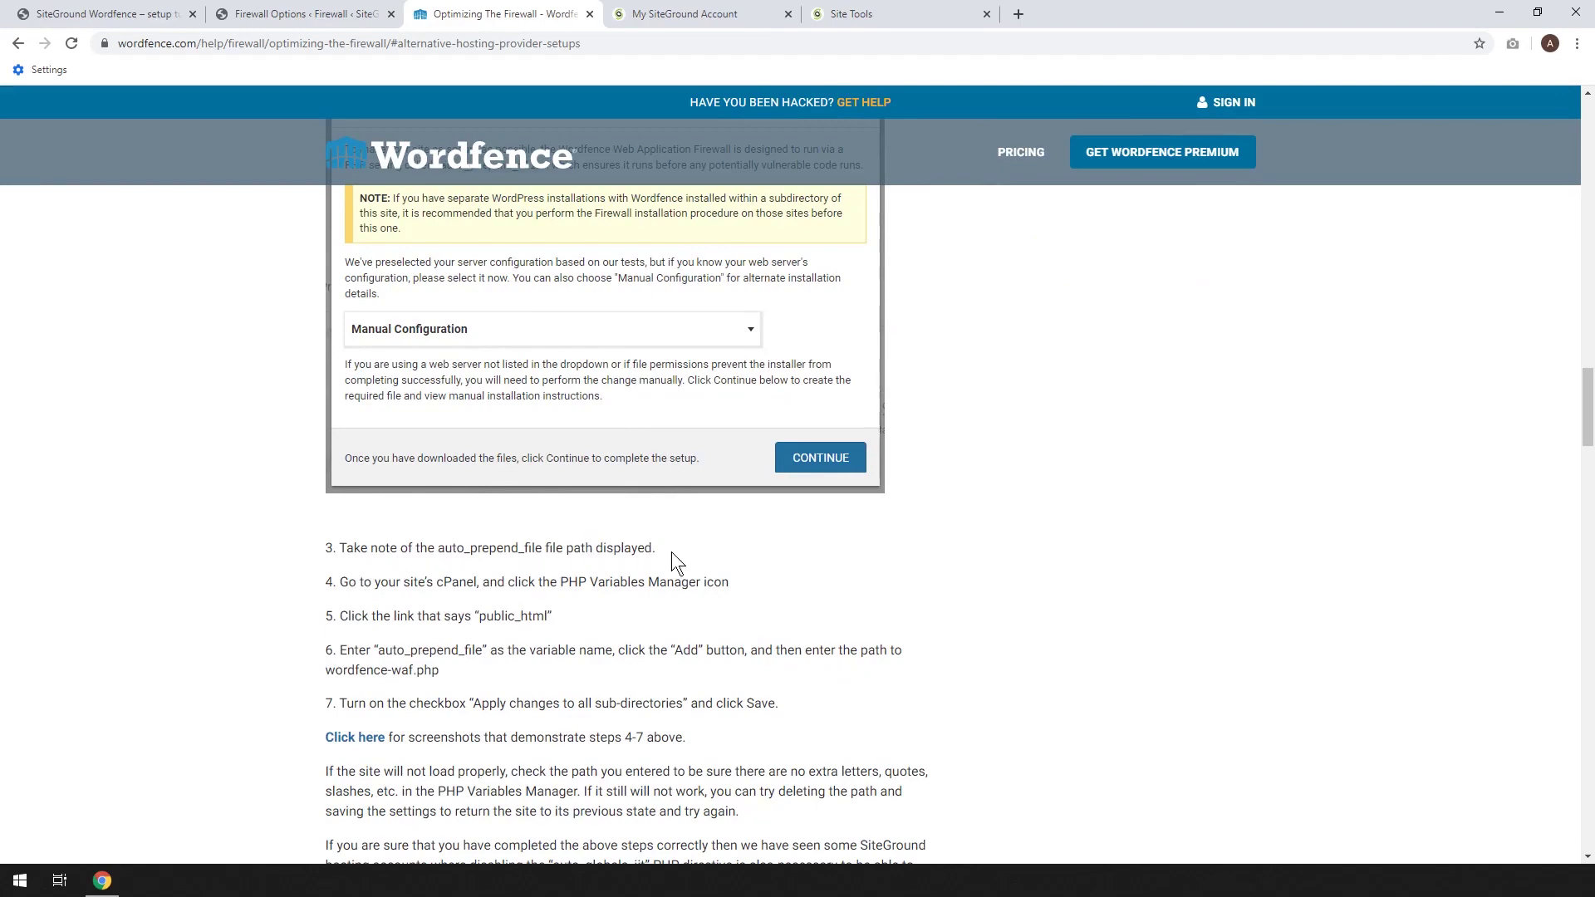
{"action": "left_click", "coordinate": [277, 8]}
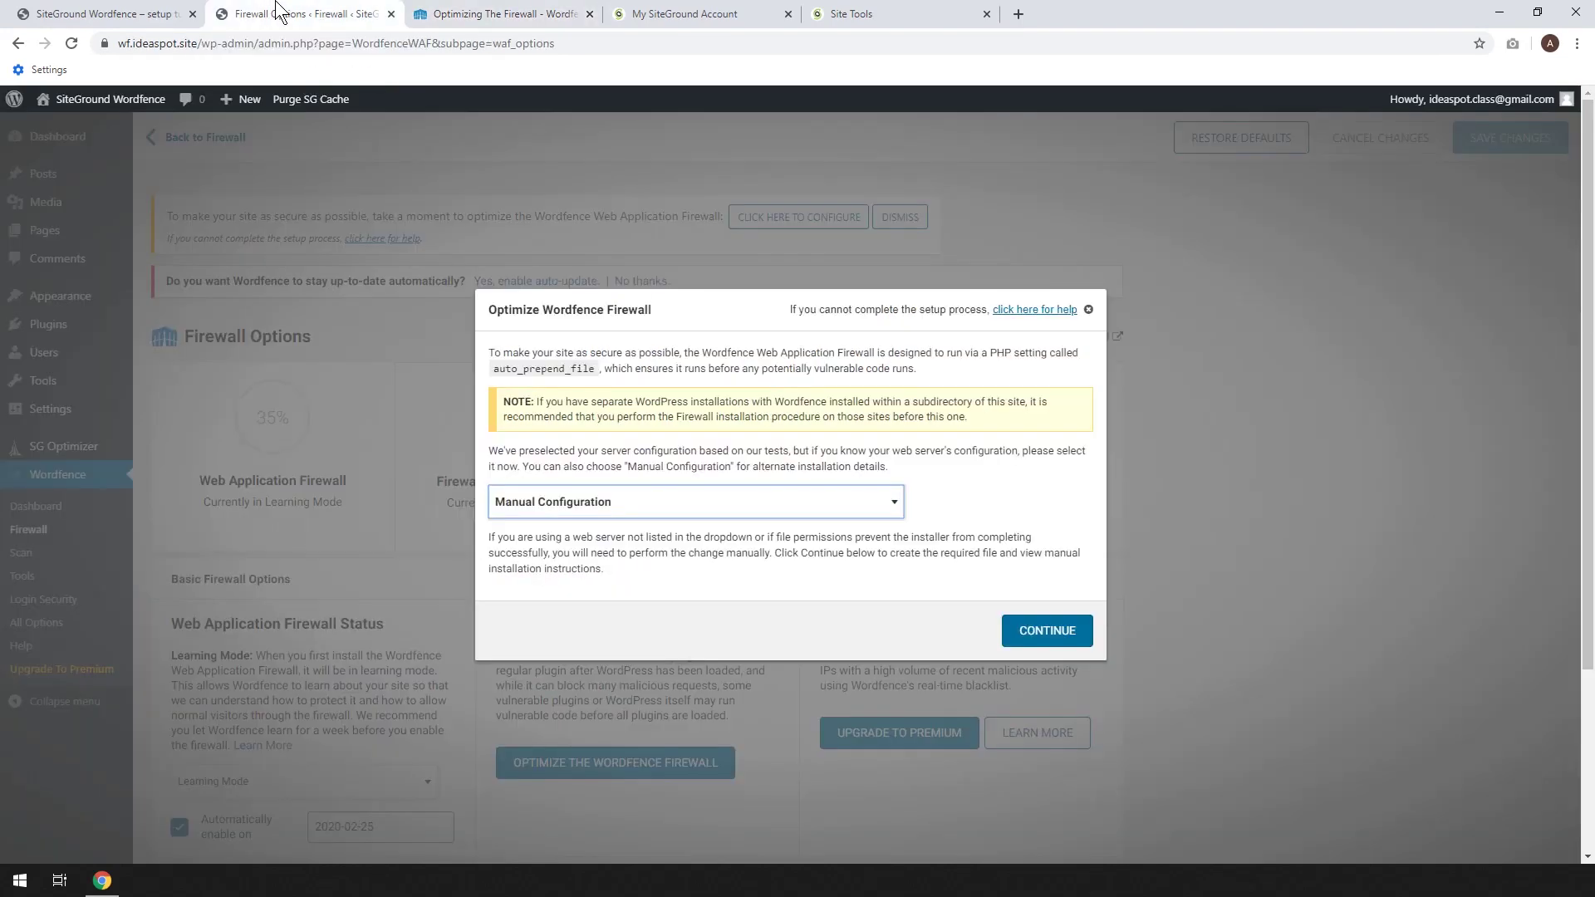
{"action": "left_click", "coordinate": [1037, 630]}
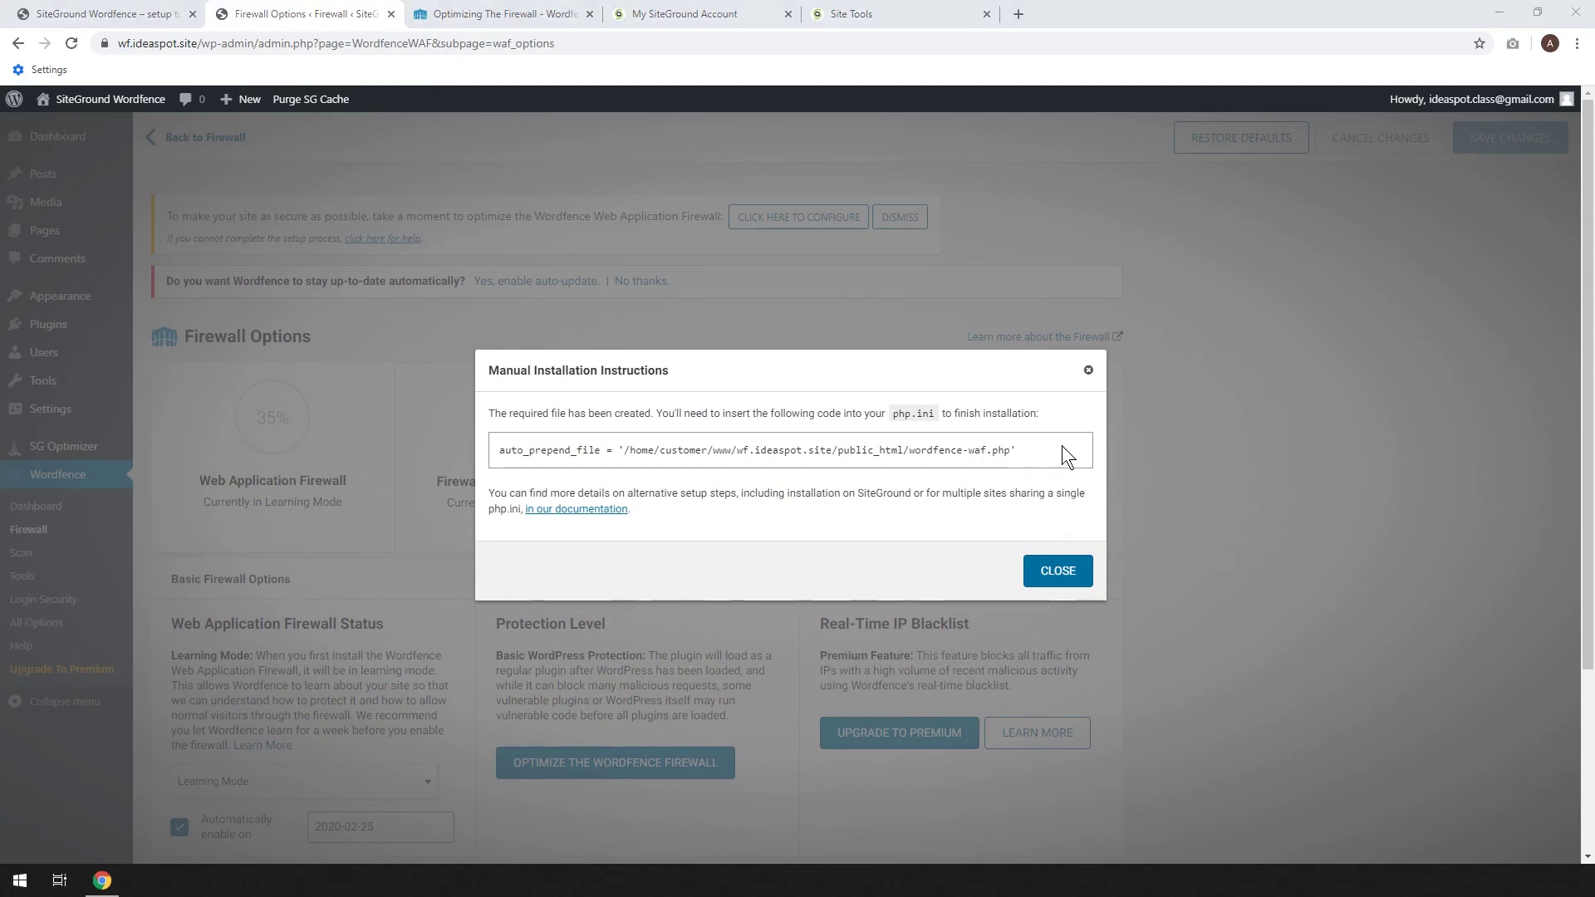
Copy the full auto_prepend_file line from the manual installation instructions into a blank Notepad document and close the instructions.
{"action": "left_click_drag", "start_coordinate": [1062, 445], "coordinate": [514, 453]}
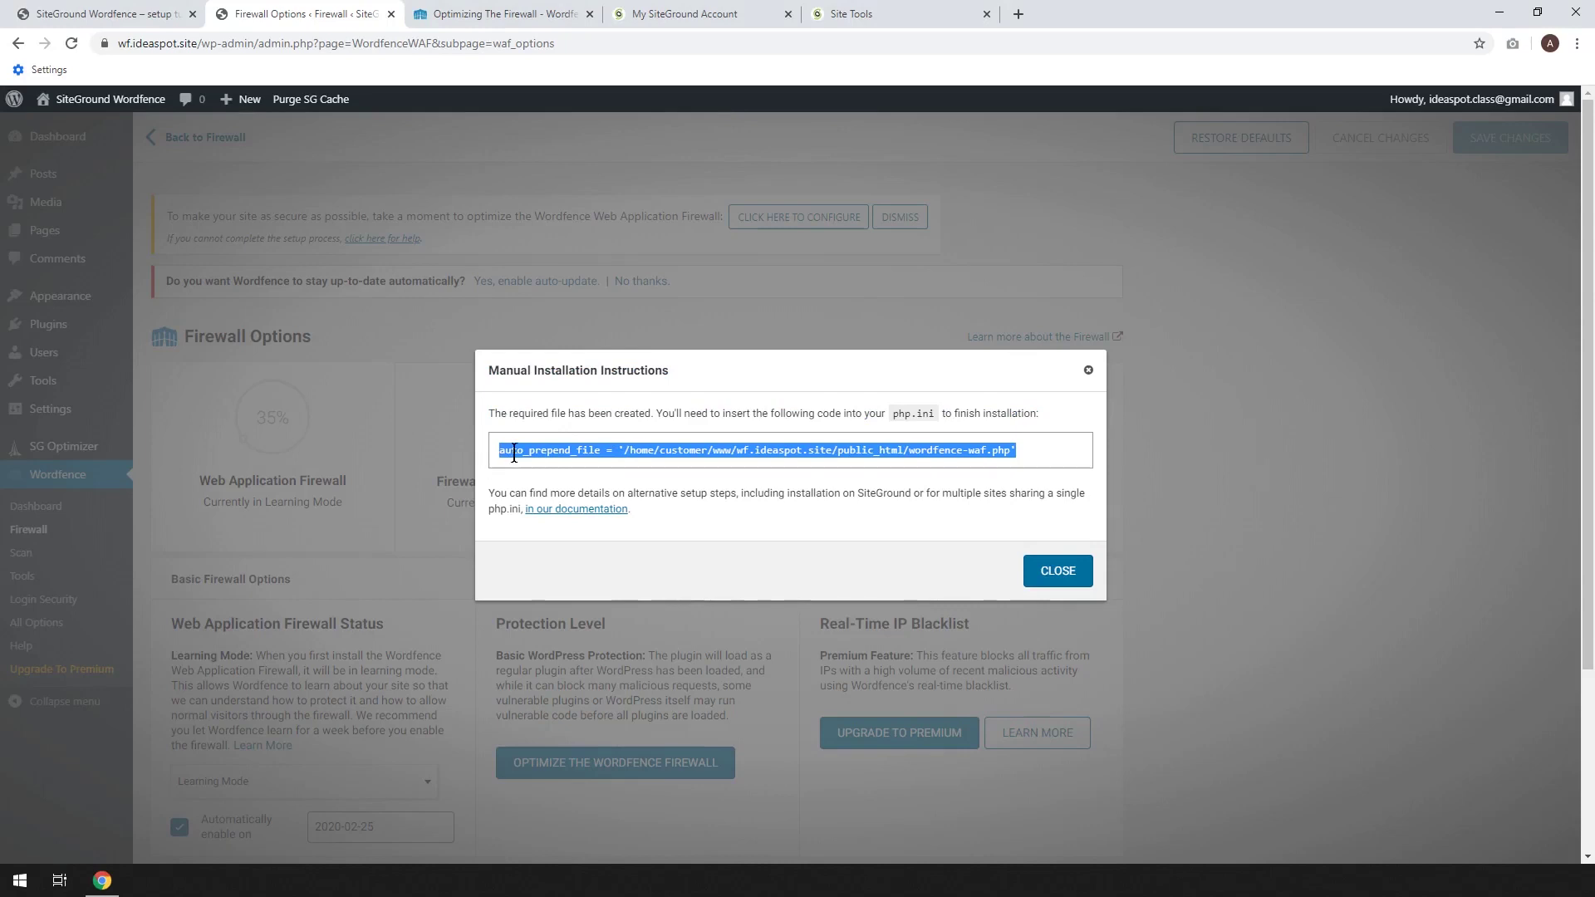
{"action": "right_click", "coordinate": [514, 456]}
{"action": "left_click", "coordinate": [544, 480]}
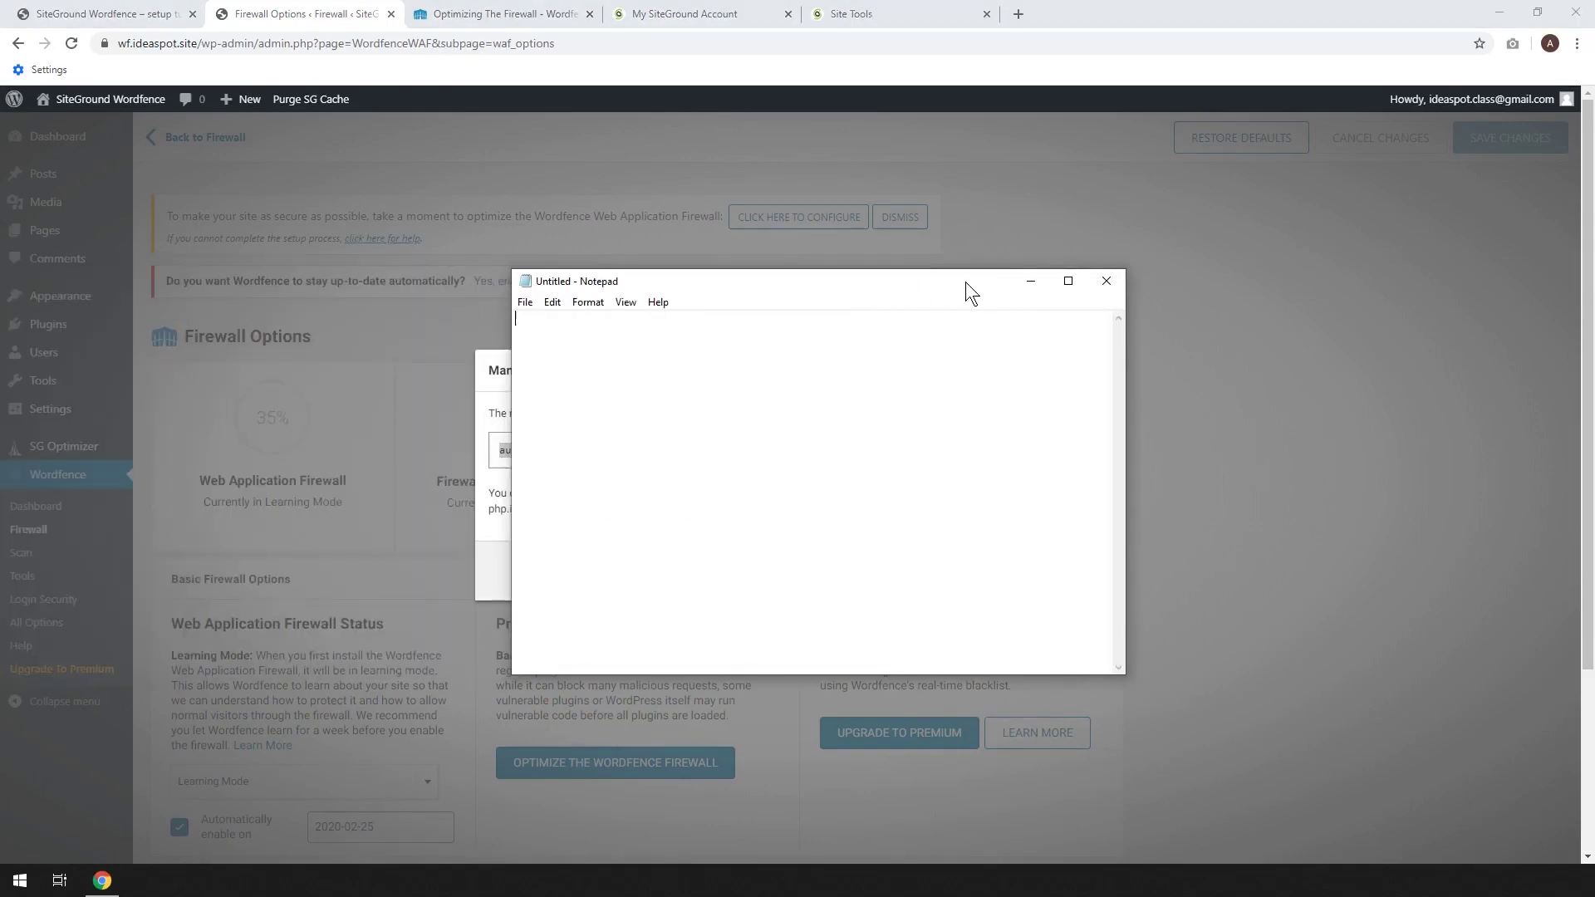
{"action": "key", "text": "ctrl+v"}
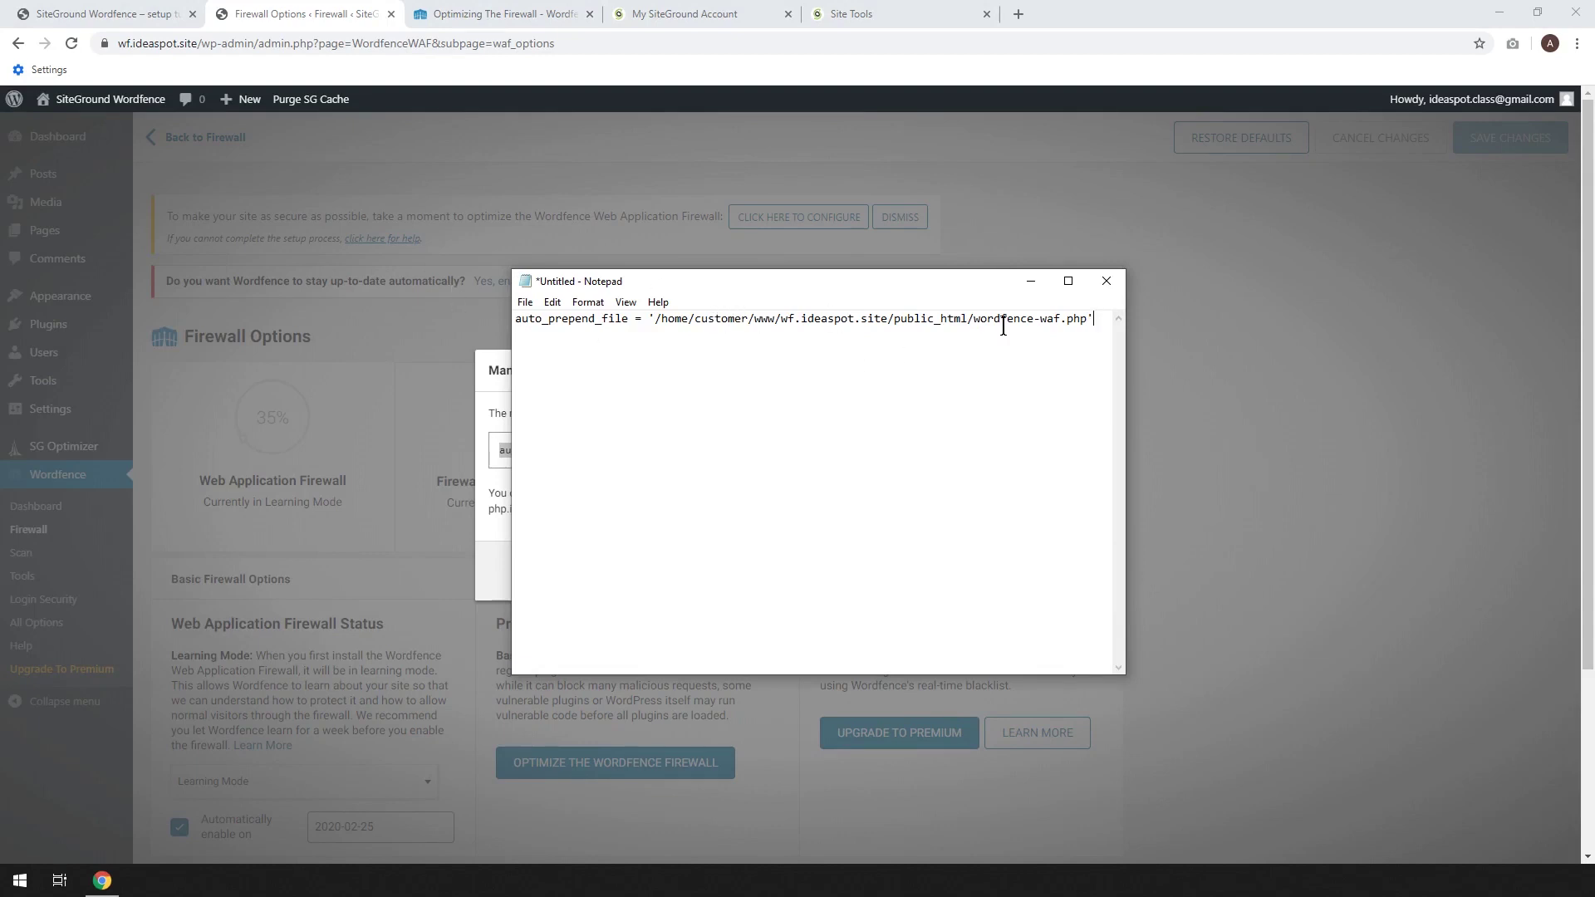
{"action": "left_click", "coordinate": [1032, 279]}
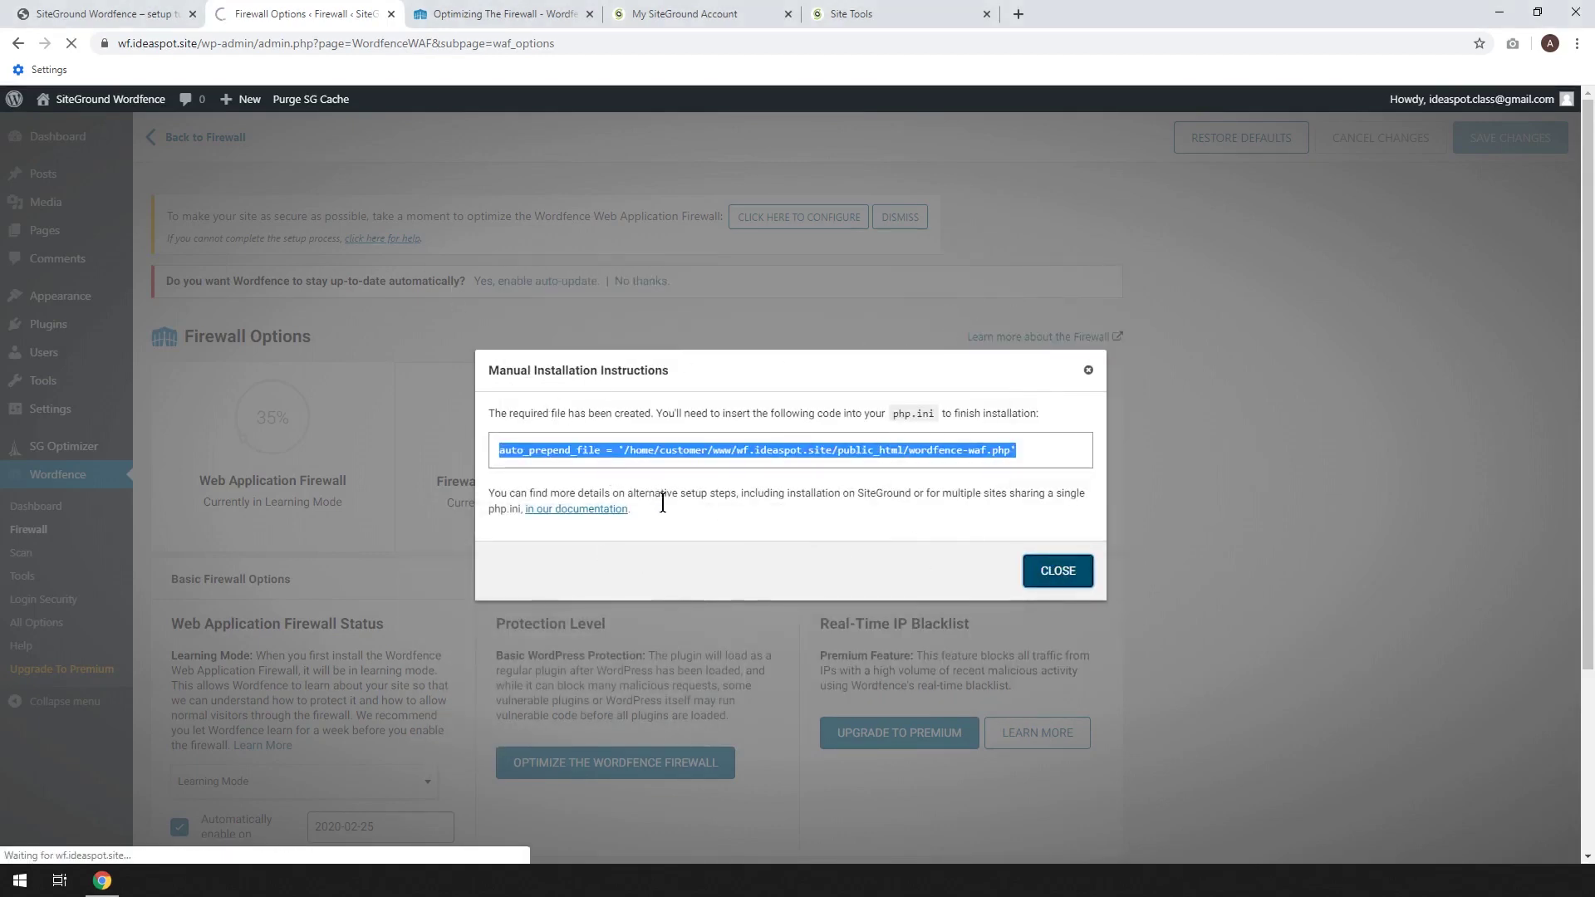
{"action": "key", "text": "Escape"}
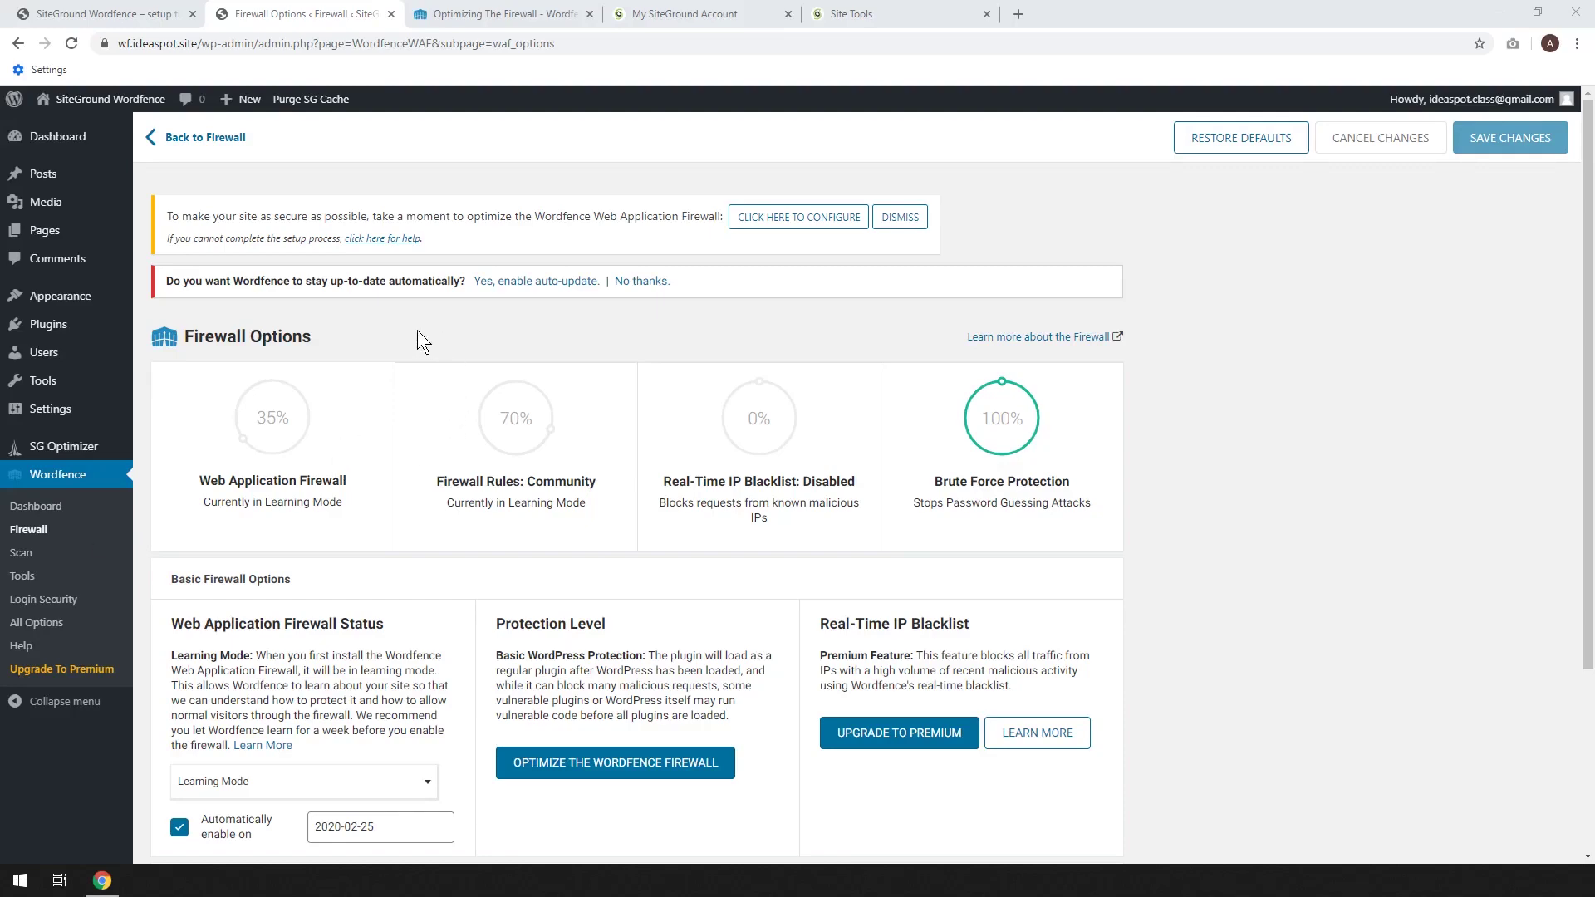
In SiteGround Site Tools, list the PHP variables for wf.ideaspot.site, load more of them and search the page for "auto_pr".
{"action": "left_click", "coordinate": [511, 14]}
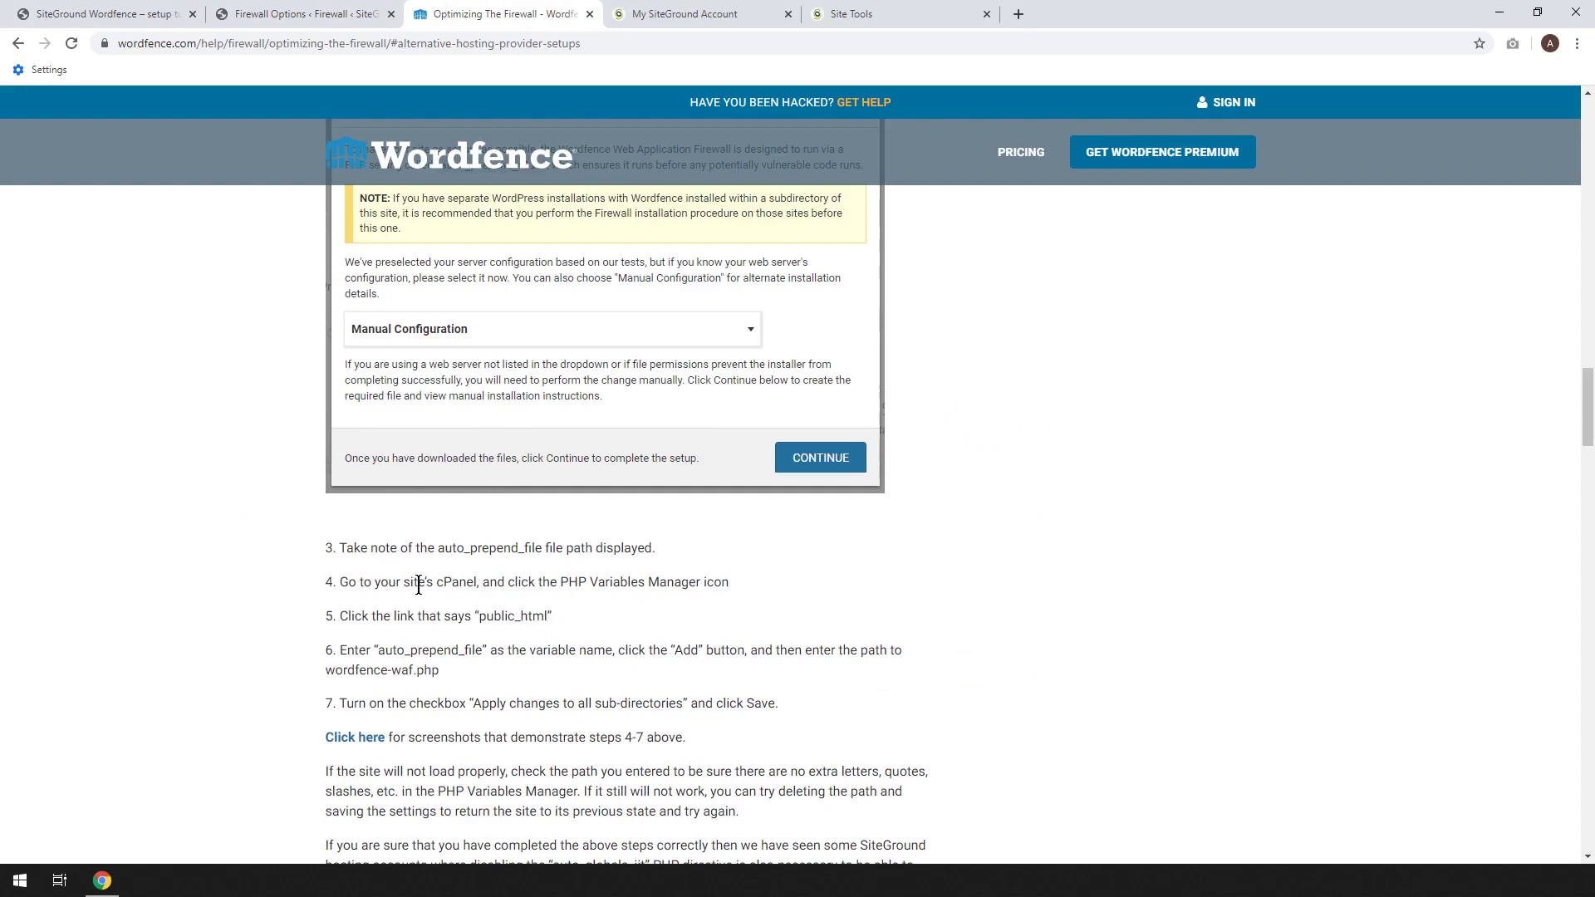
{"action": "left_click", "coordinate": [694, 13]}
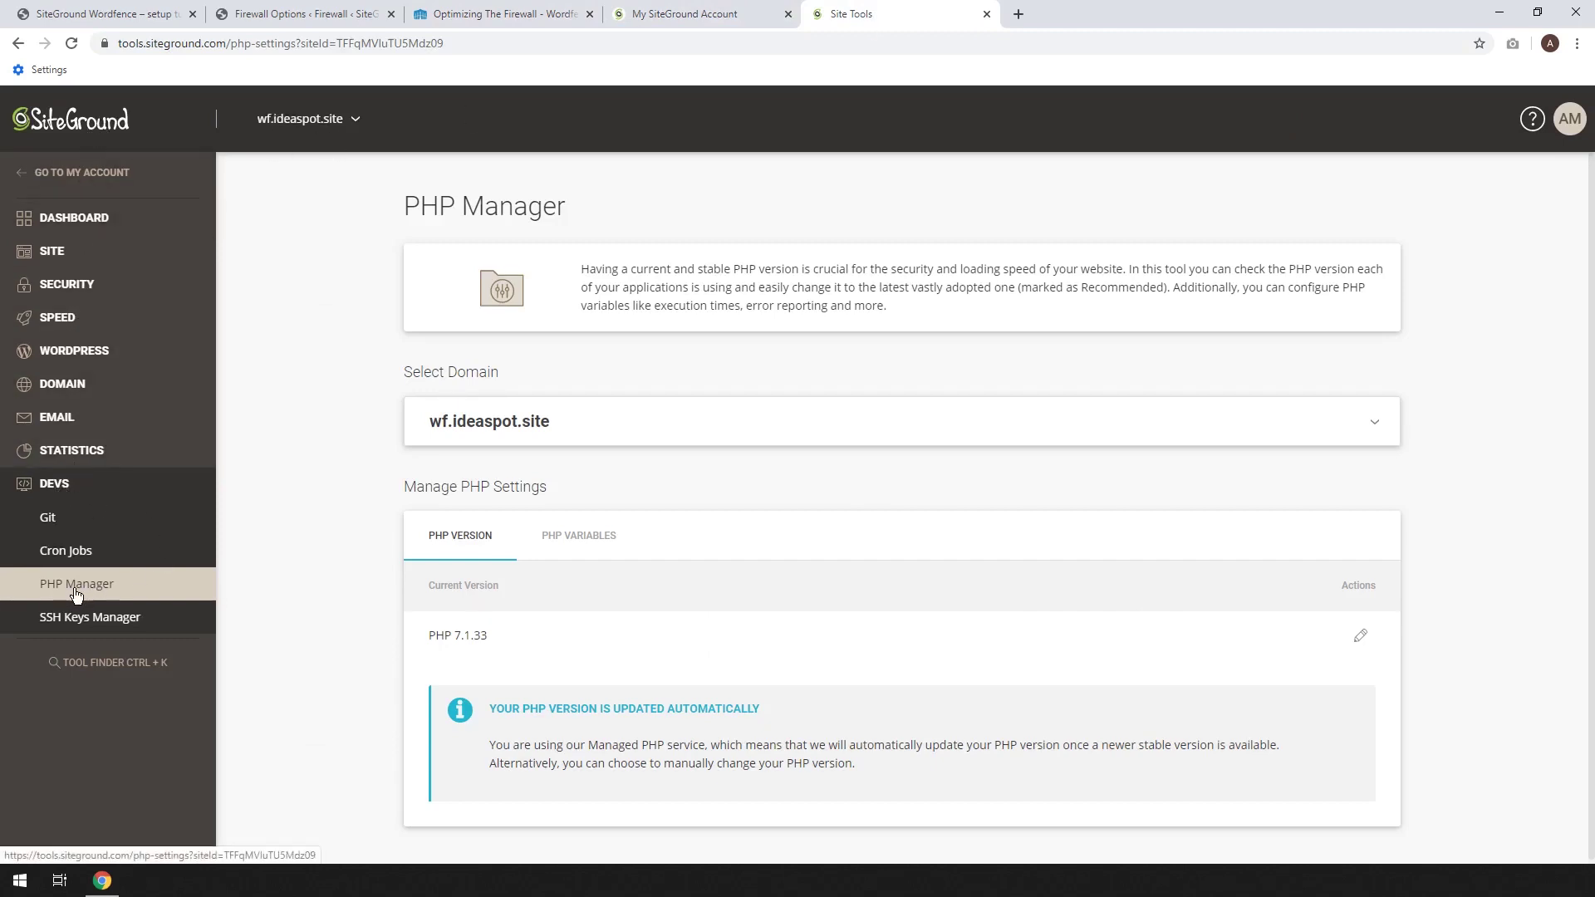
{"action": "left_click", "coordinate": [595, 541]}
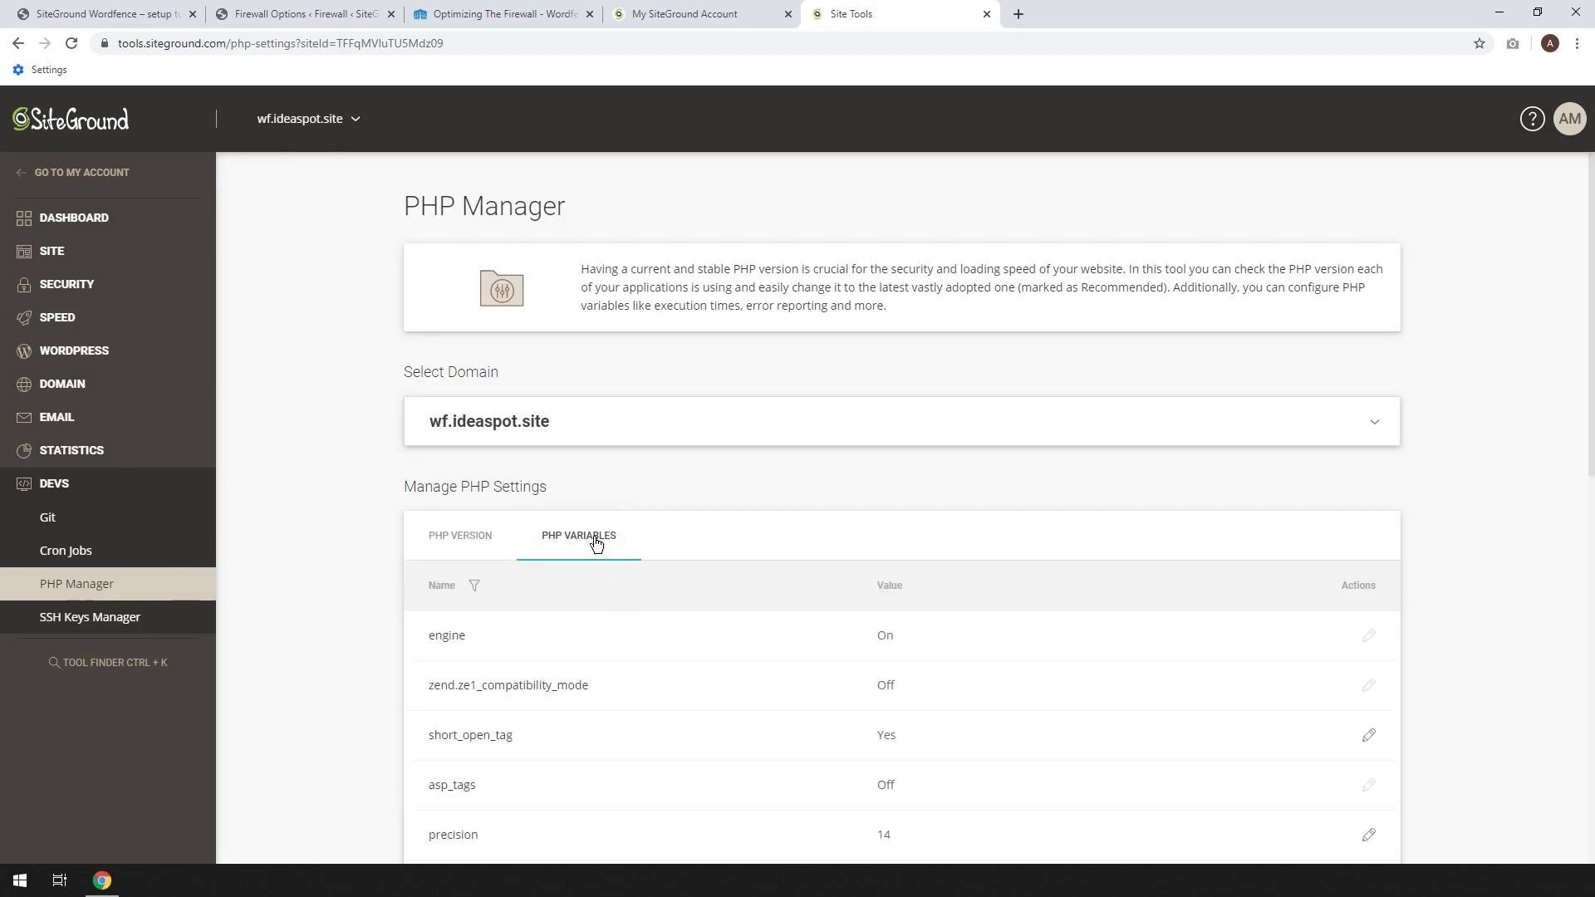
{"action": "scroll", "coordinate": [978, 600], "scroll_direction": "down", "scroll_amount": 10}
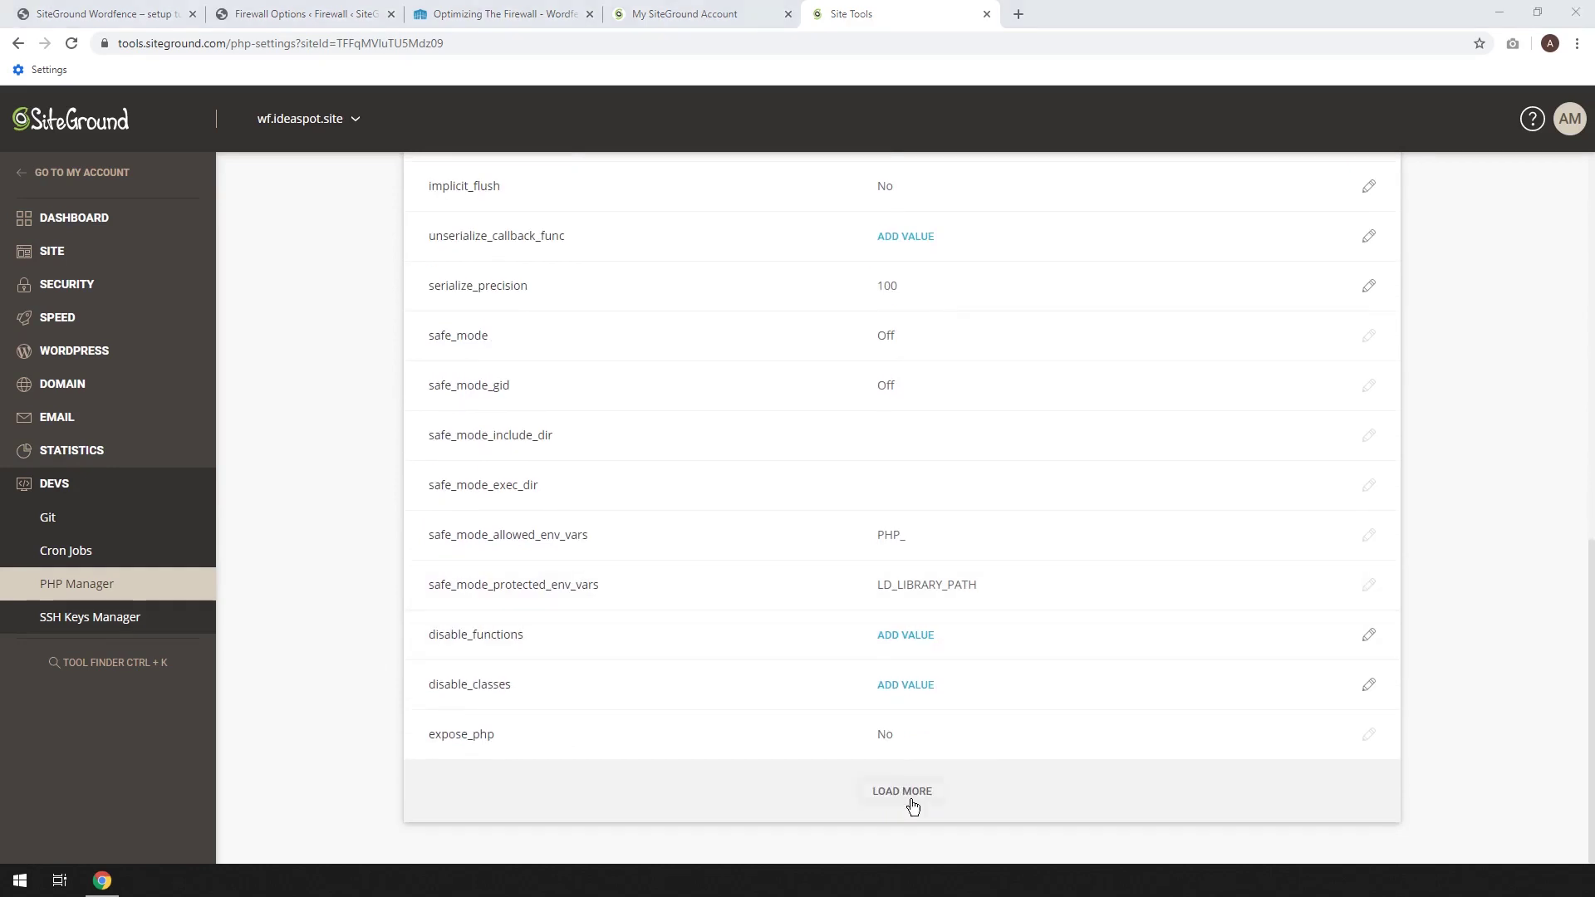
{"action": "left_click", "coordinate": [903, 808]}
{"action": "scroll", "coordinate": [1028, 689], "scroll_direction": "down", "scroll_amount": 10}
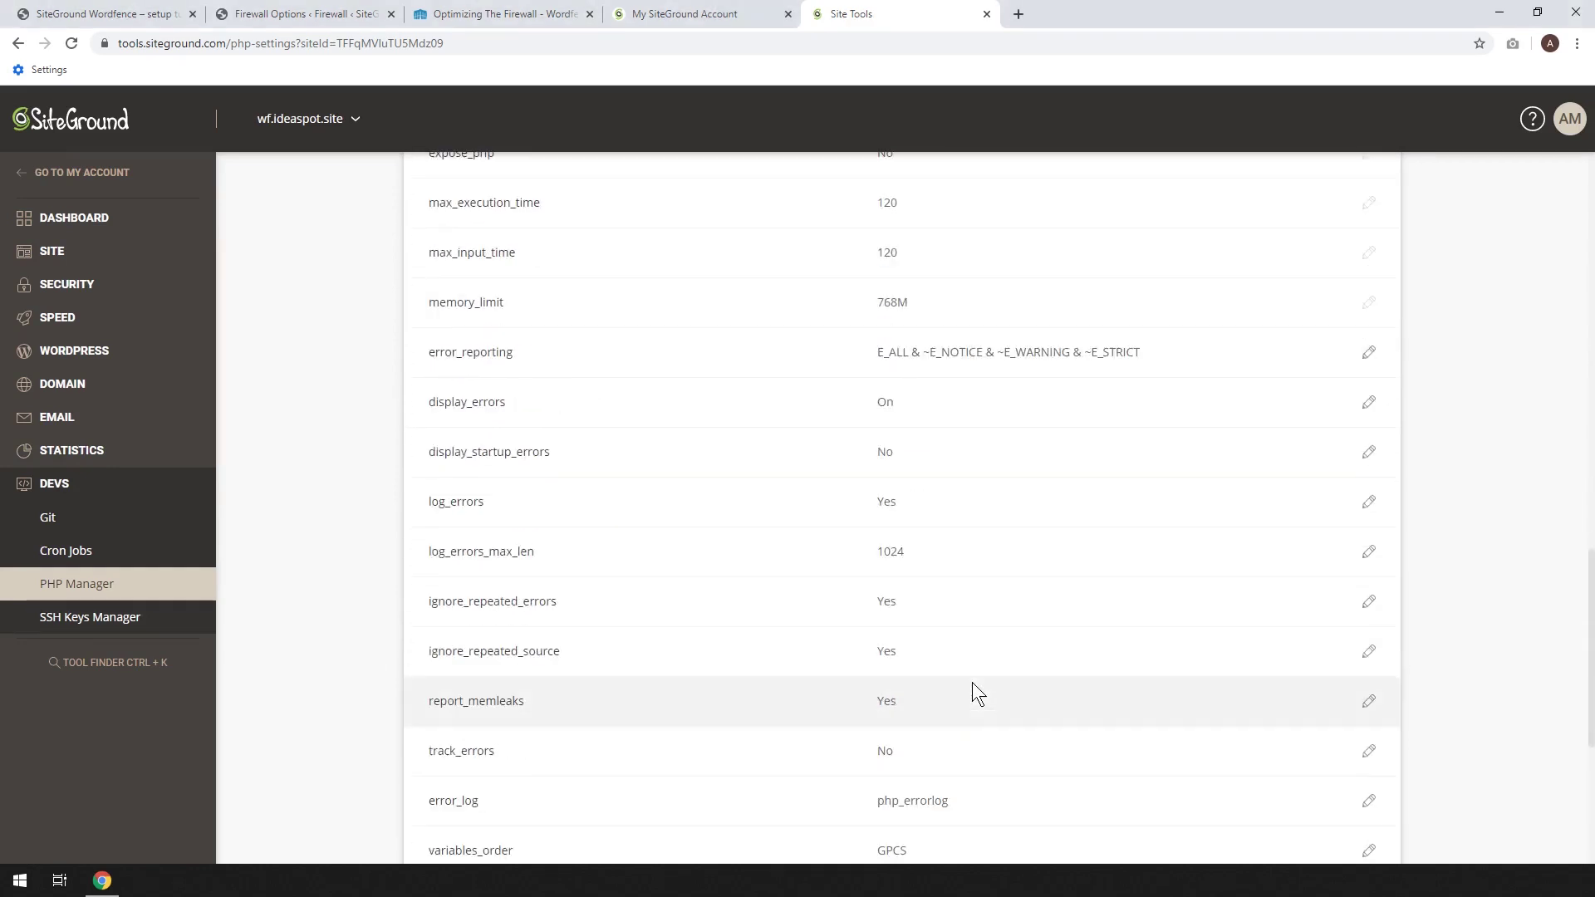
{"action": "left_click", "coordinate": [919, 793]}
{"action": "scroll", "coordinate": [1001, 650], "scroll_direction": "down", "scroll_amount": 5}
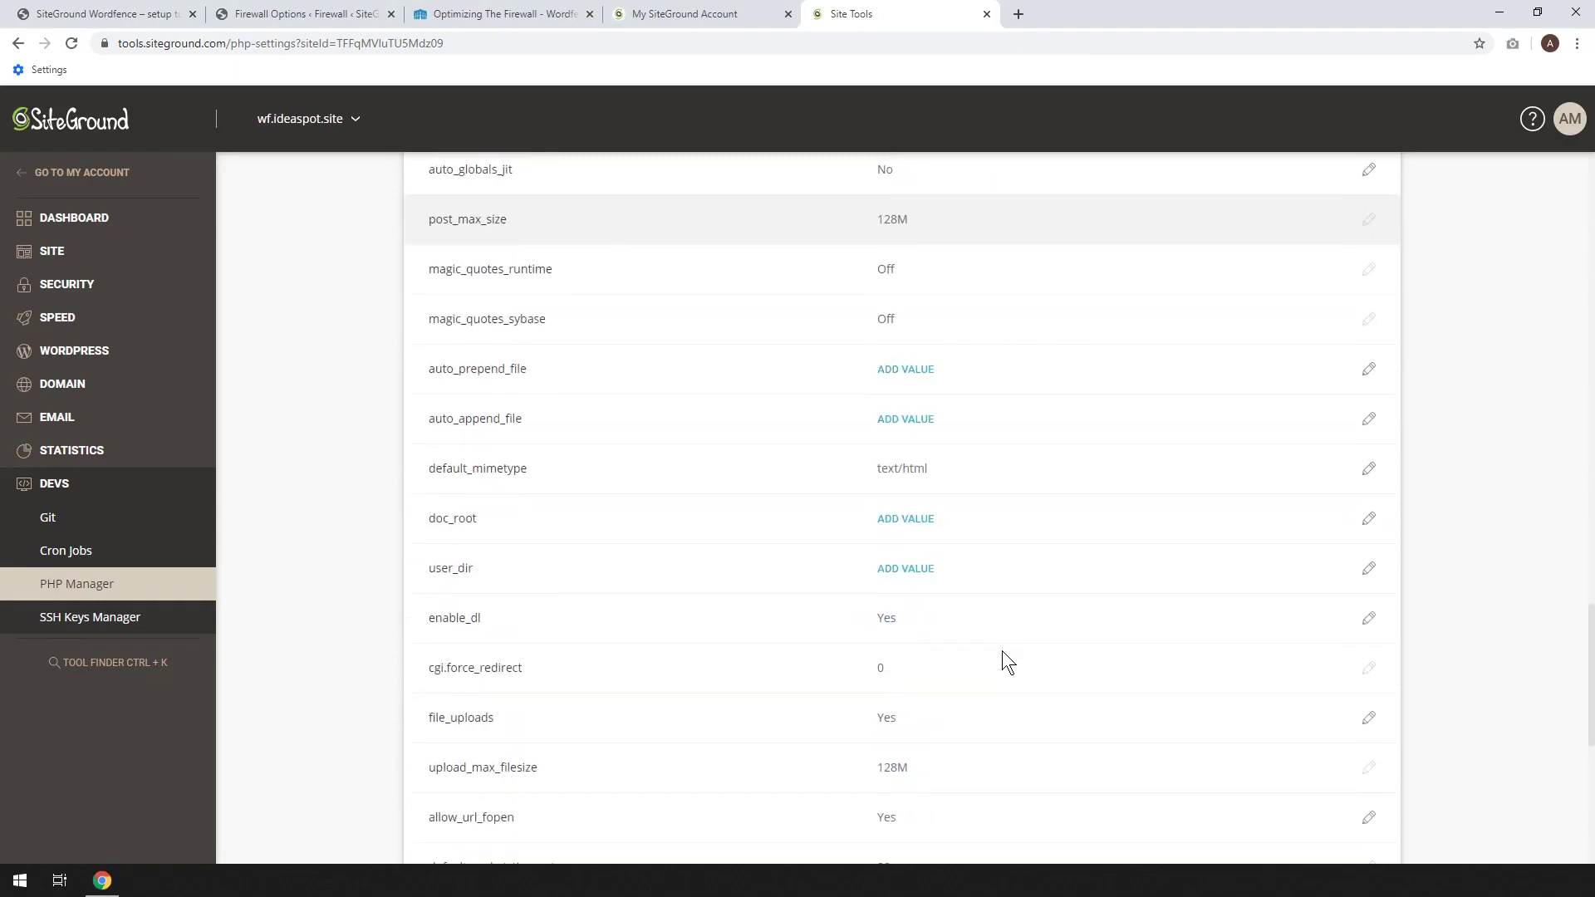
{"action": "key", "text": "ctrl+f"}
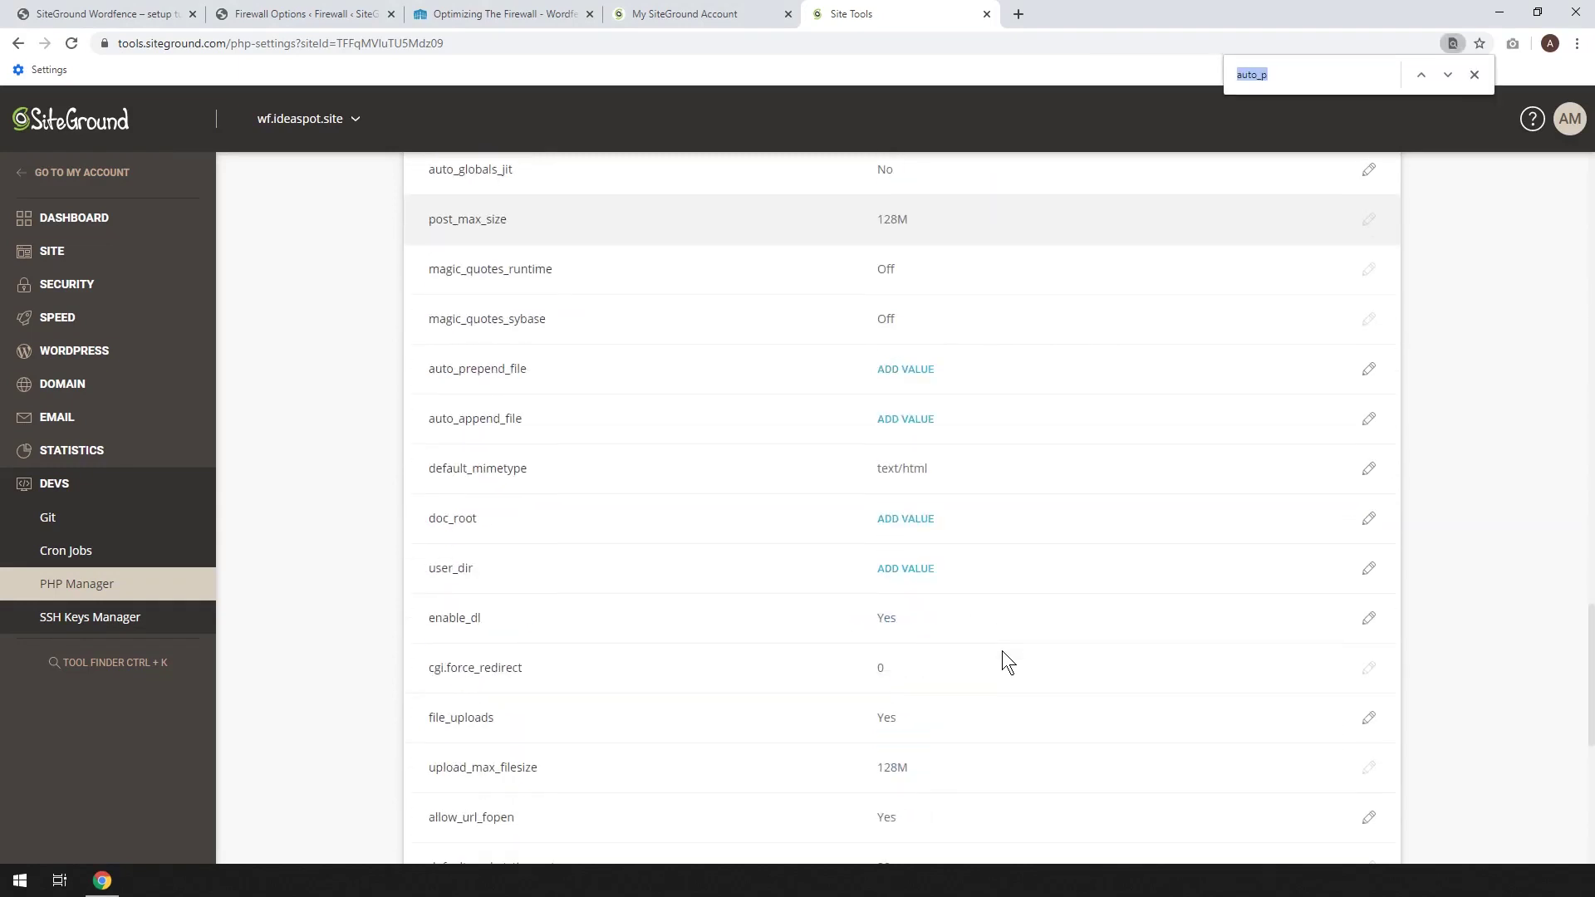
{"action": "type", "text": "auto_pr"}
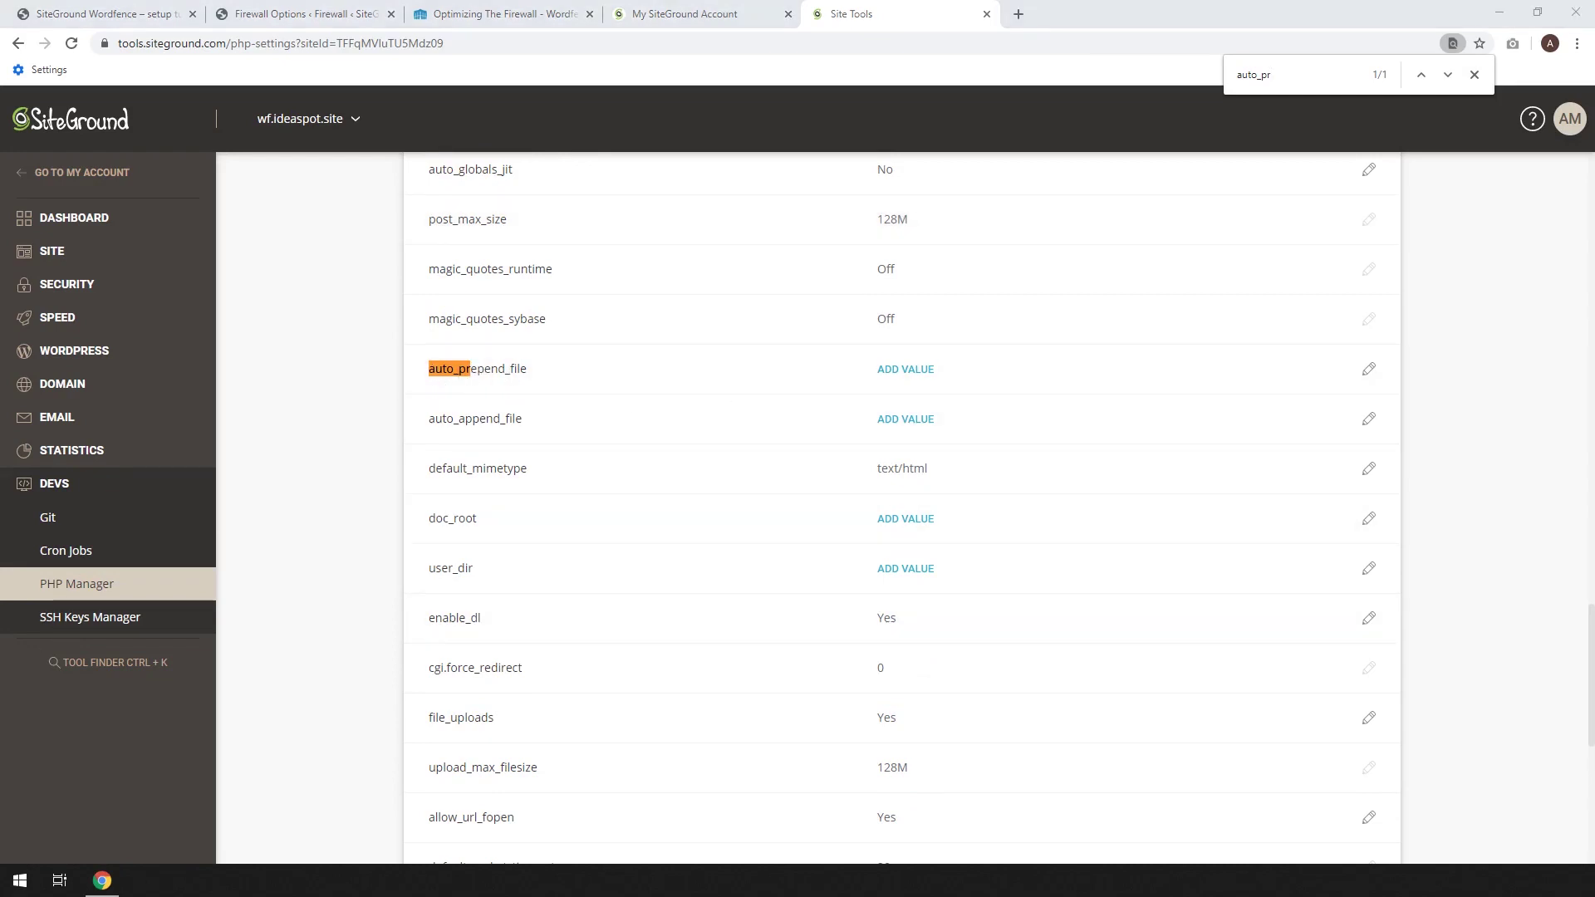
Set the auto_prepend_file variable to the unquoted path from the Notepad note, /home/customer/www/wf.ideaspot.site/public_html/wordfence-waf.php.
{"action": "left_click", "coordinate": [1367, 368]}
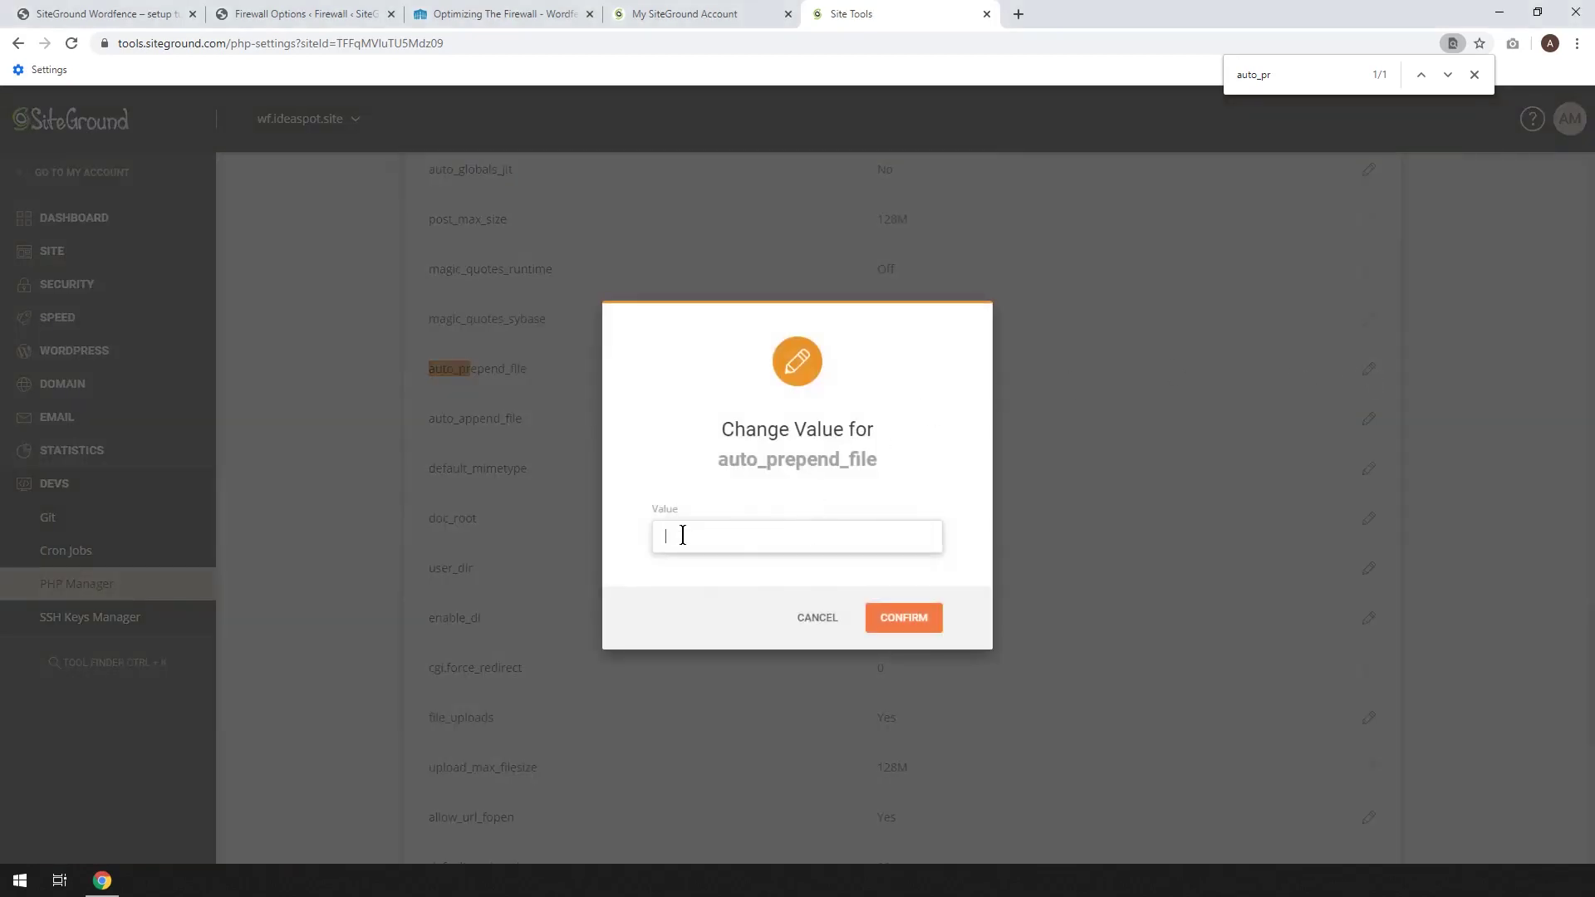
{"action": "key", "text": "alt+Tab"}
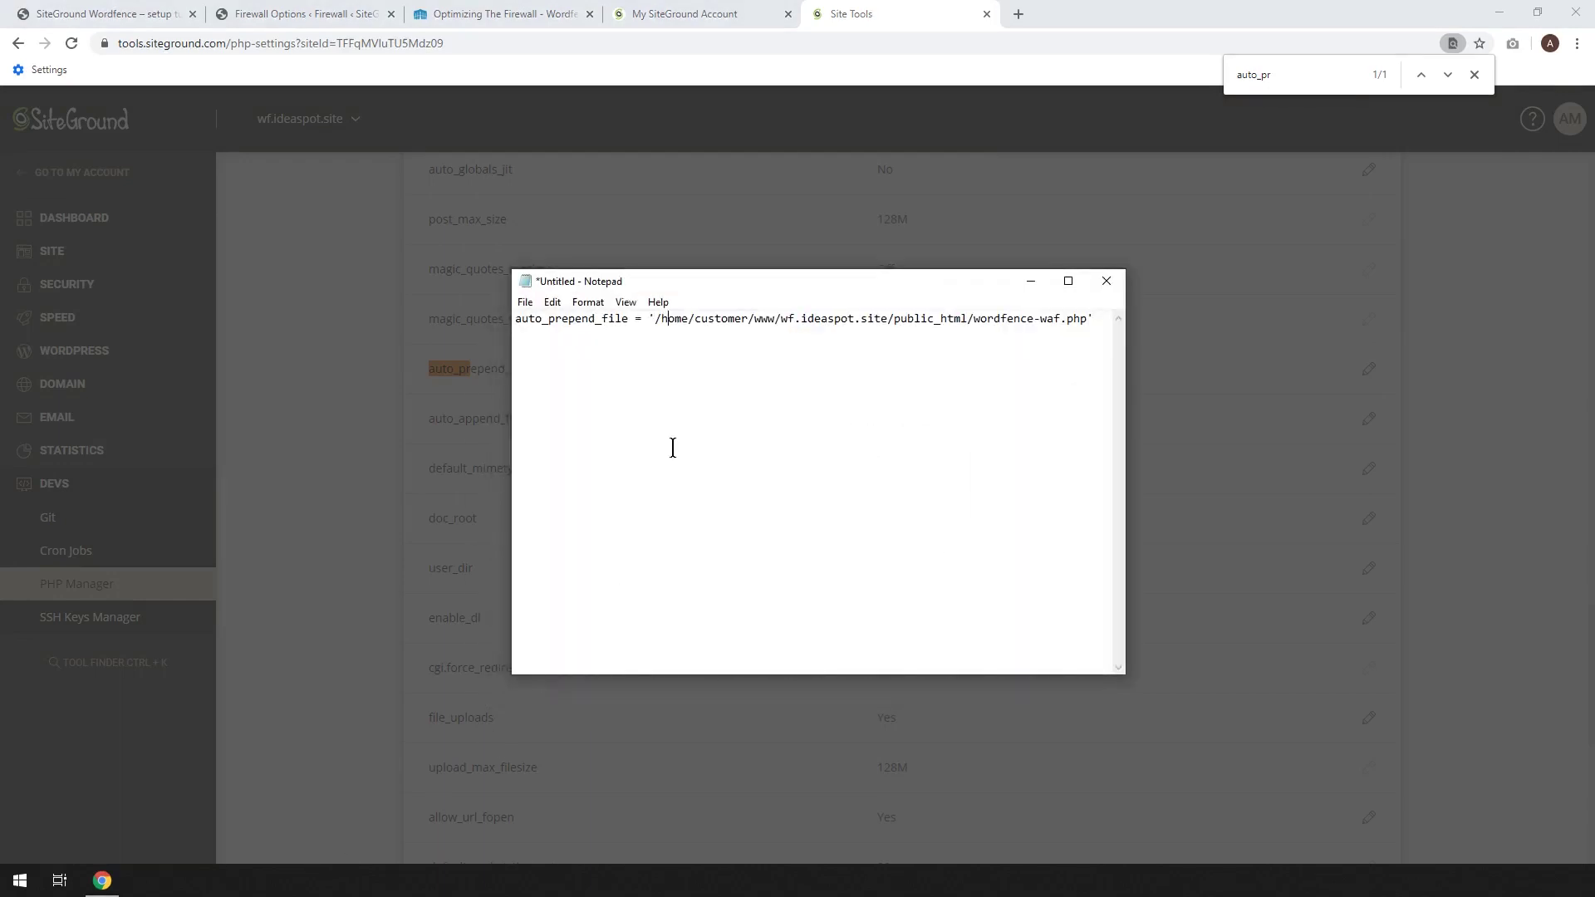
{"action": "left_click_drag", "start_coordinate": [654, 319], "coordinate": [1085, 319]}
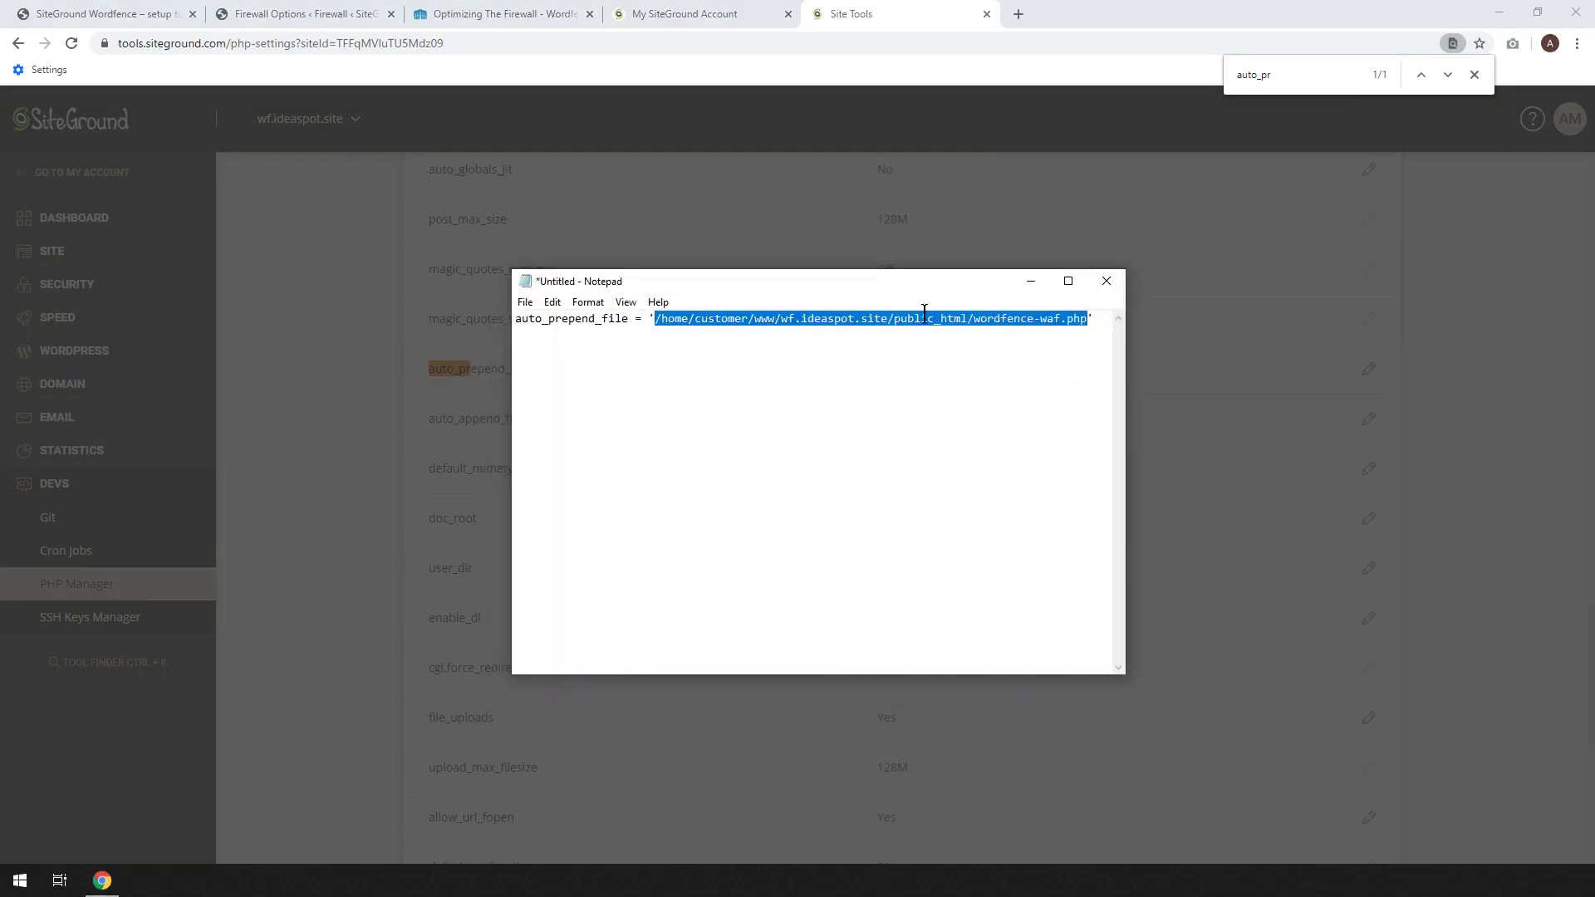
{"action": "right_click", "coordinate": [779, 320]}
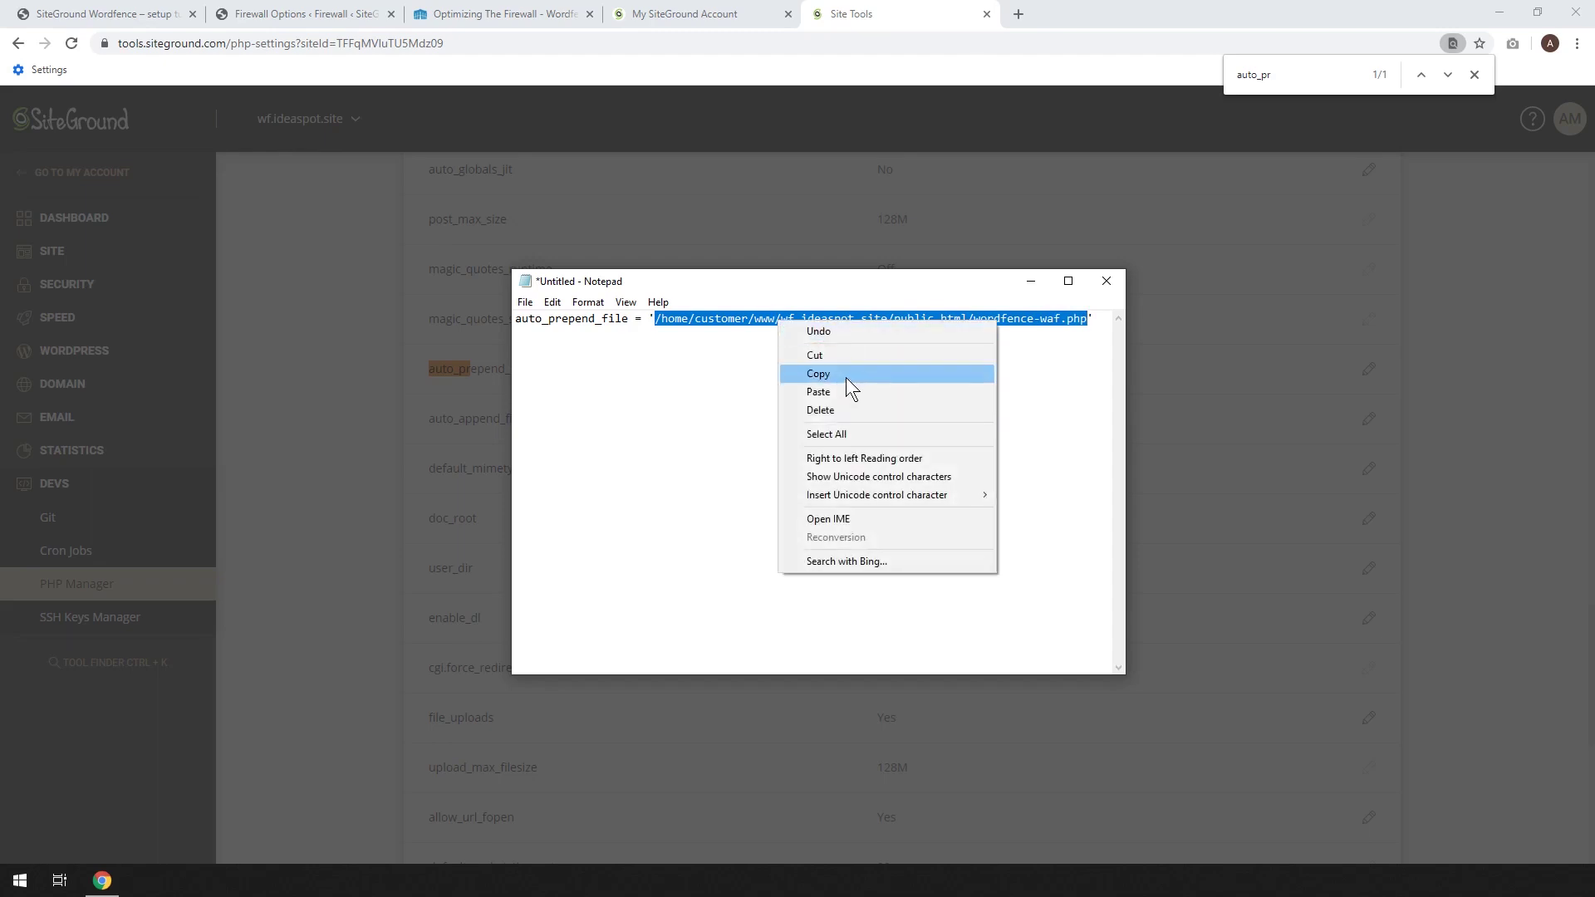
{"action": "left_click", "coordinate": [845, 376]}
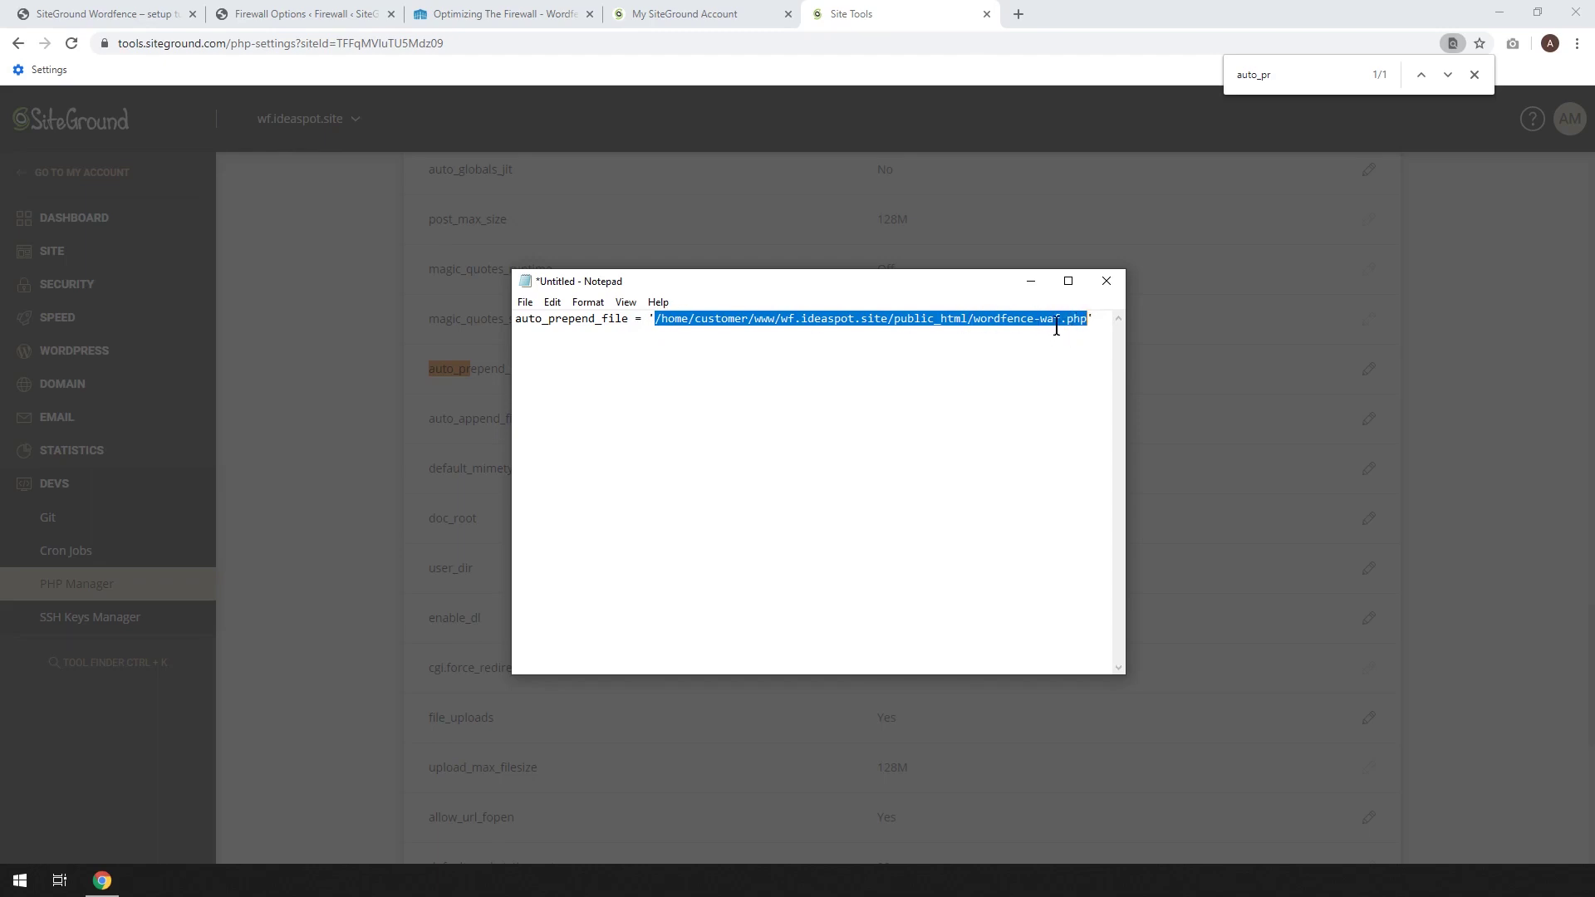
{"action": "left_click", "coordinate": [1039, 281]}
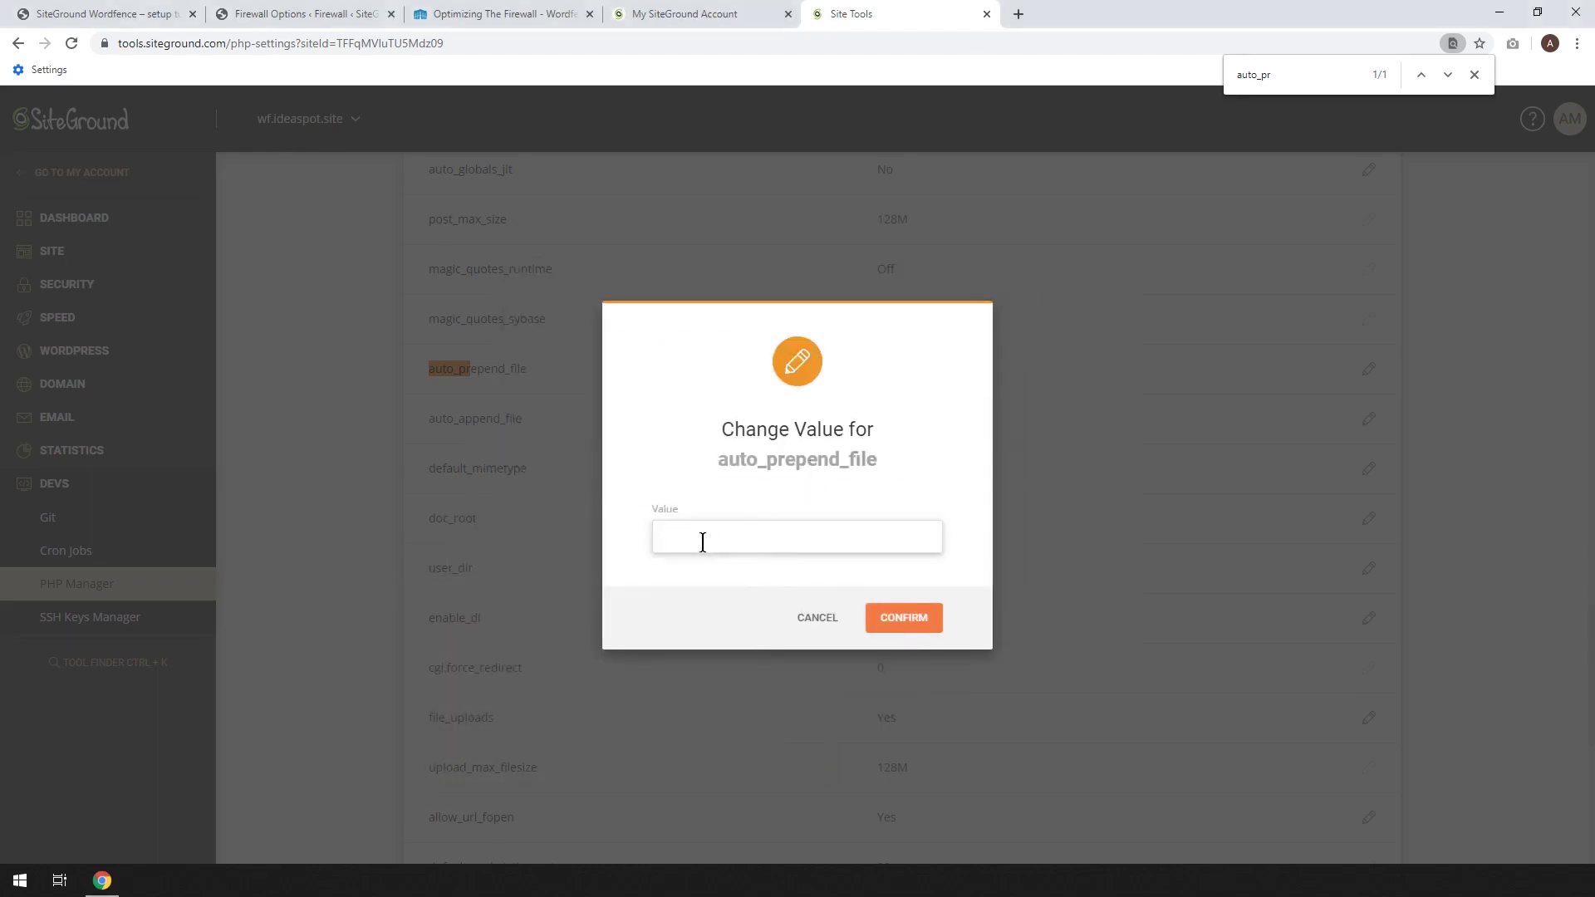
{"action": "key", "text": "ctrl+v"}
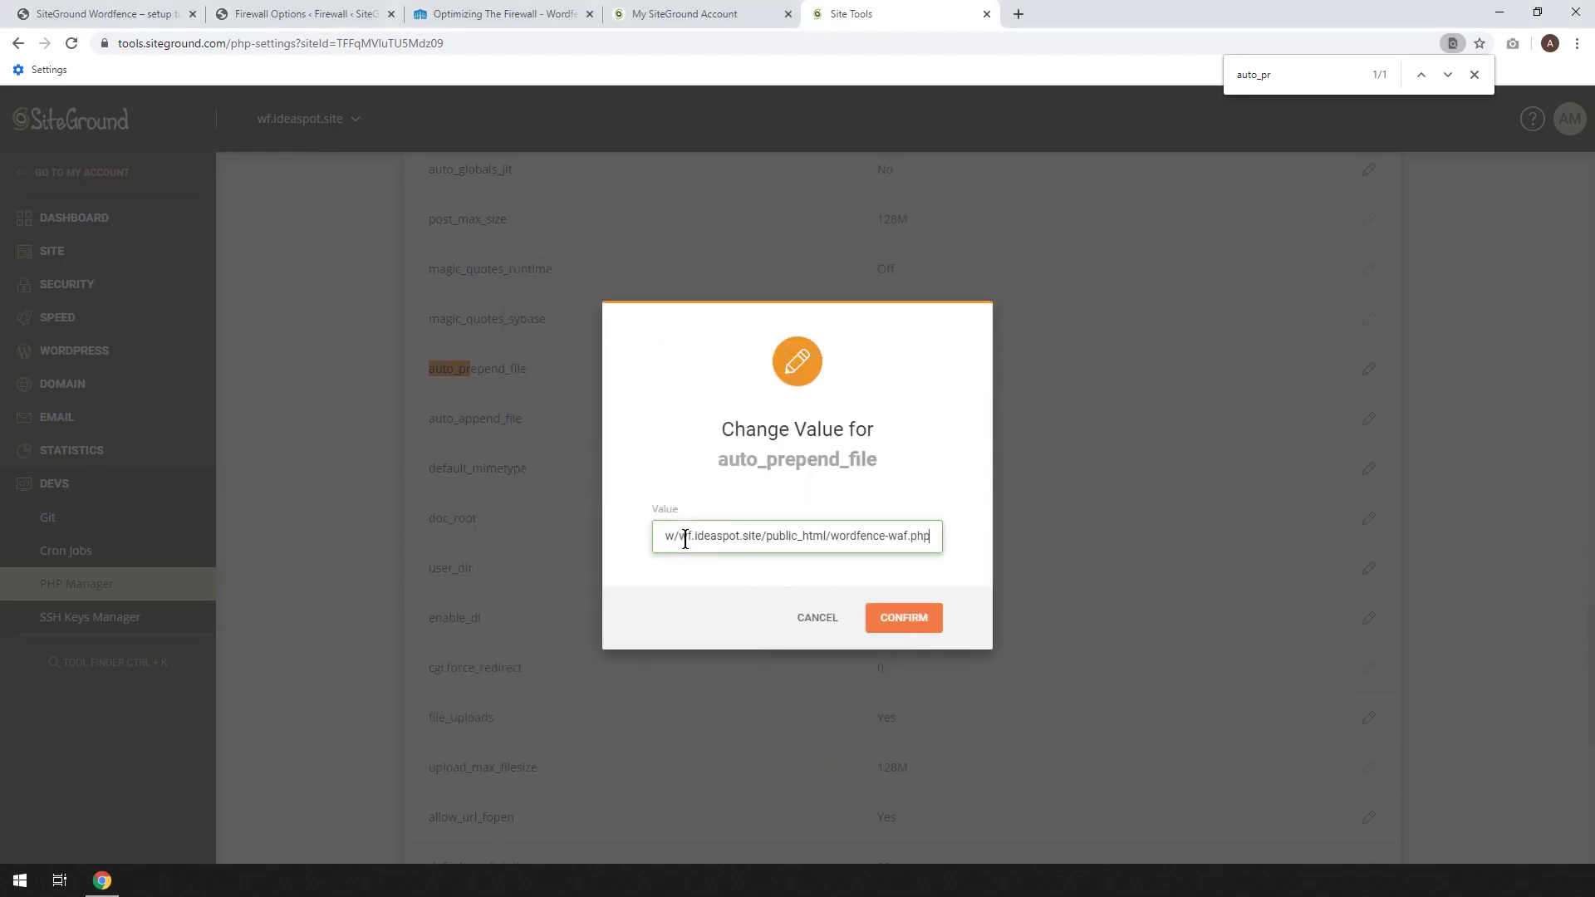
{"action": "left_click", "coordinate": [906, 617]}
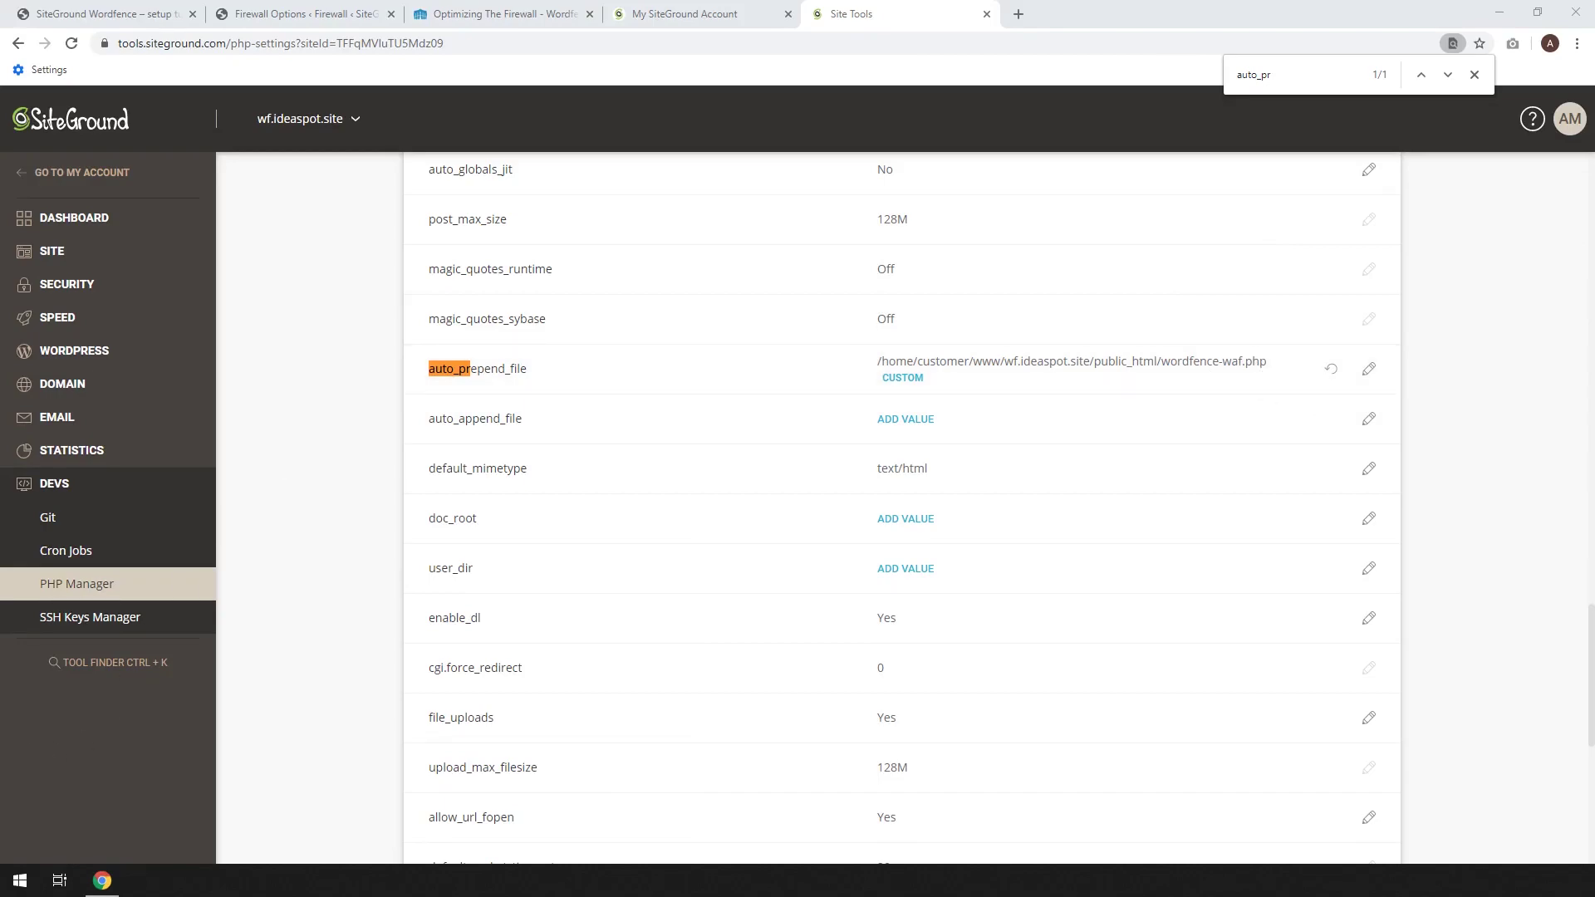
Reload Wordfence's Firewall Options page in WordPress and enable automatic updates for the plugin.
{"action": "left_click", "coordinate": [309, 14]}
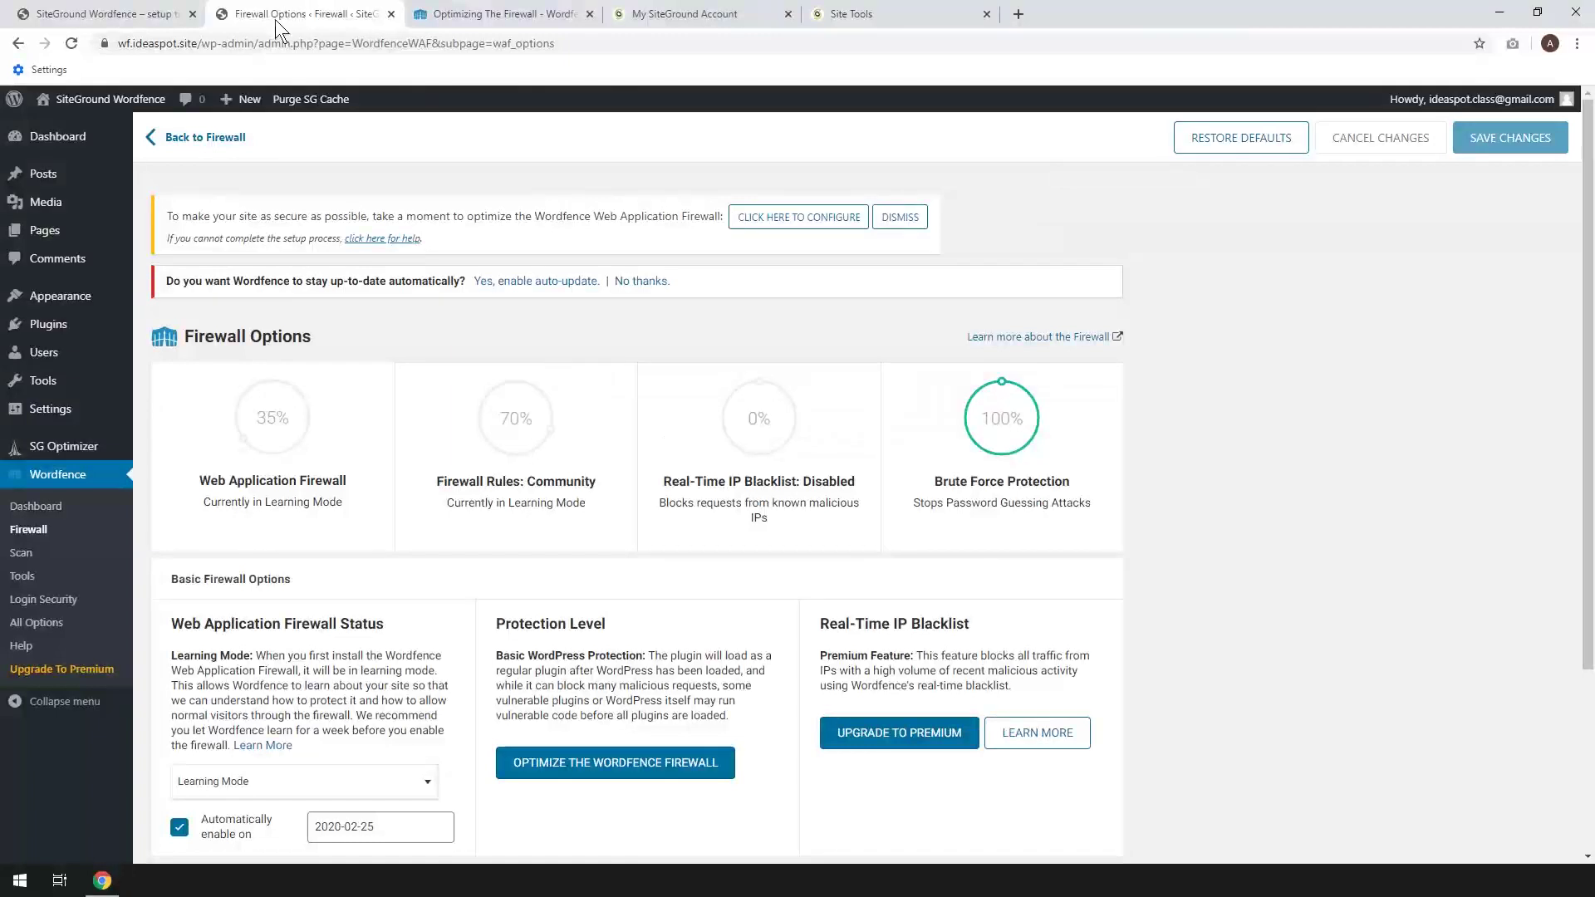
{"action": "mouse_move", "coordinate": [480, 430]}
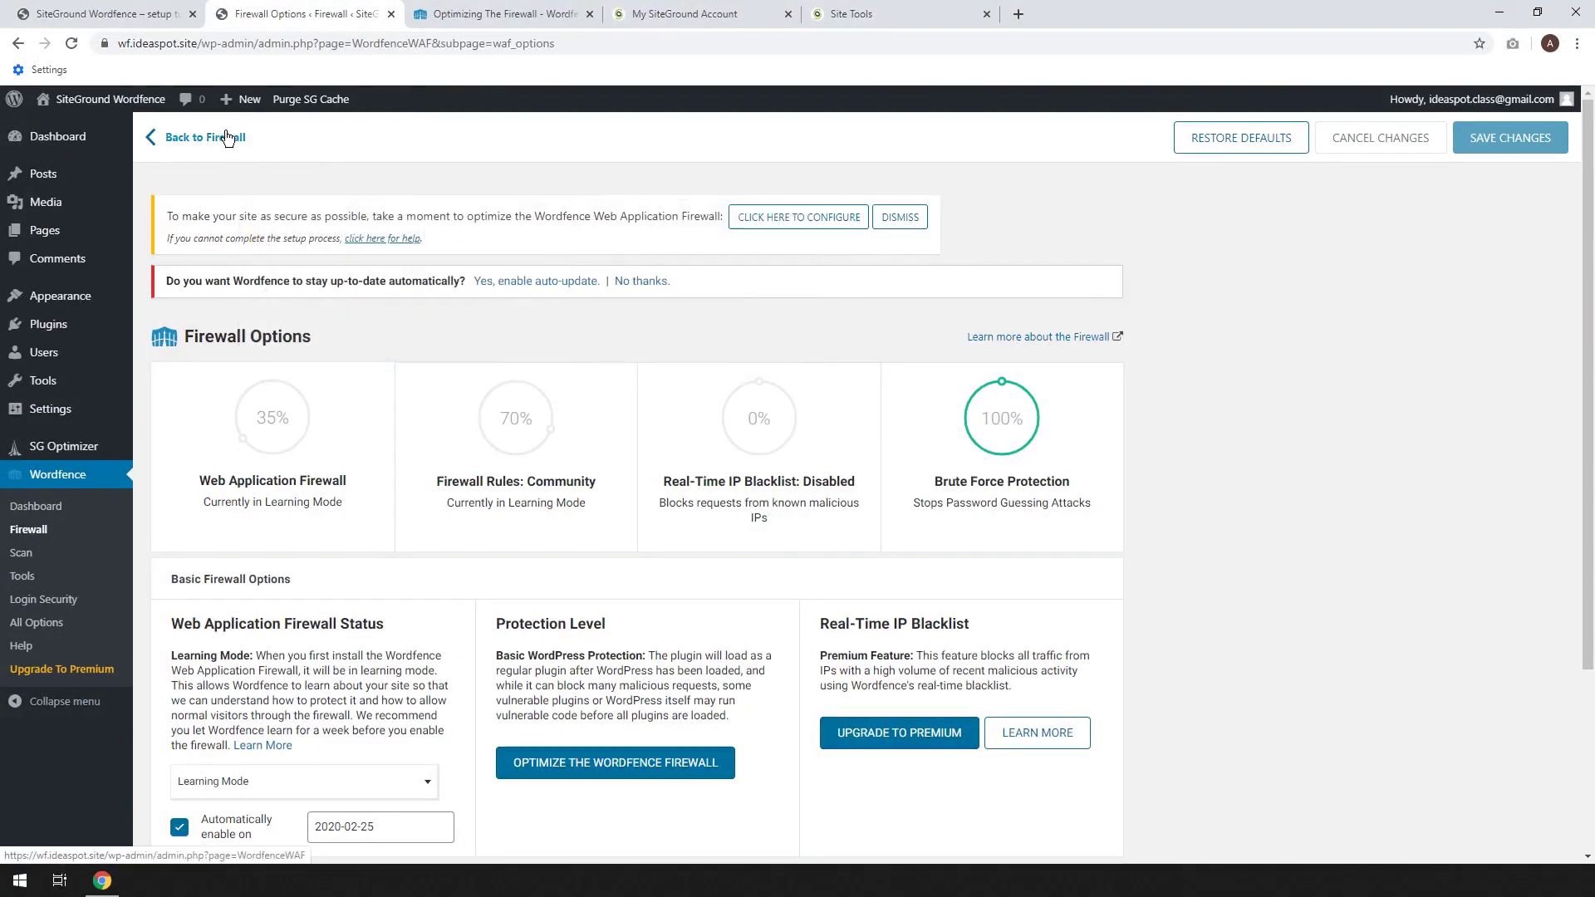
{"action": "left_click", "coordinate": [72, 46]}
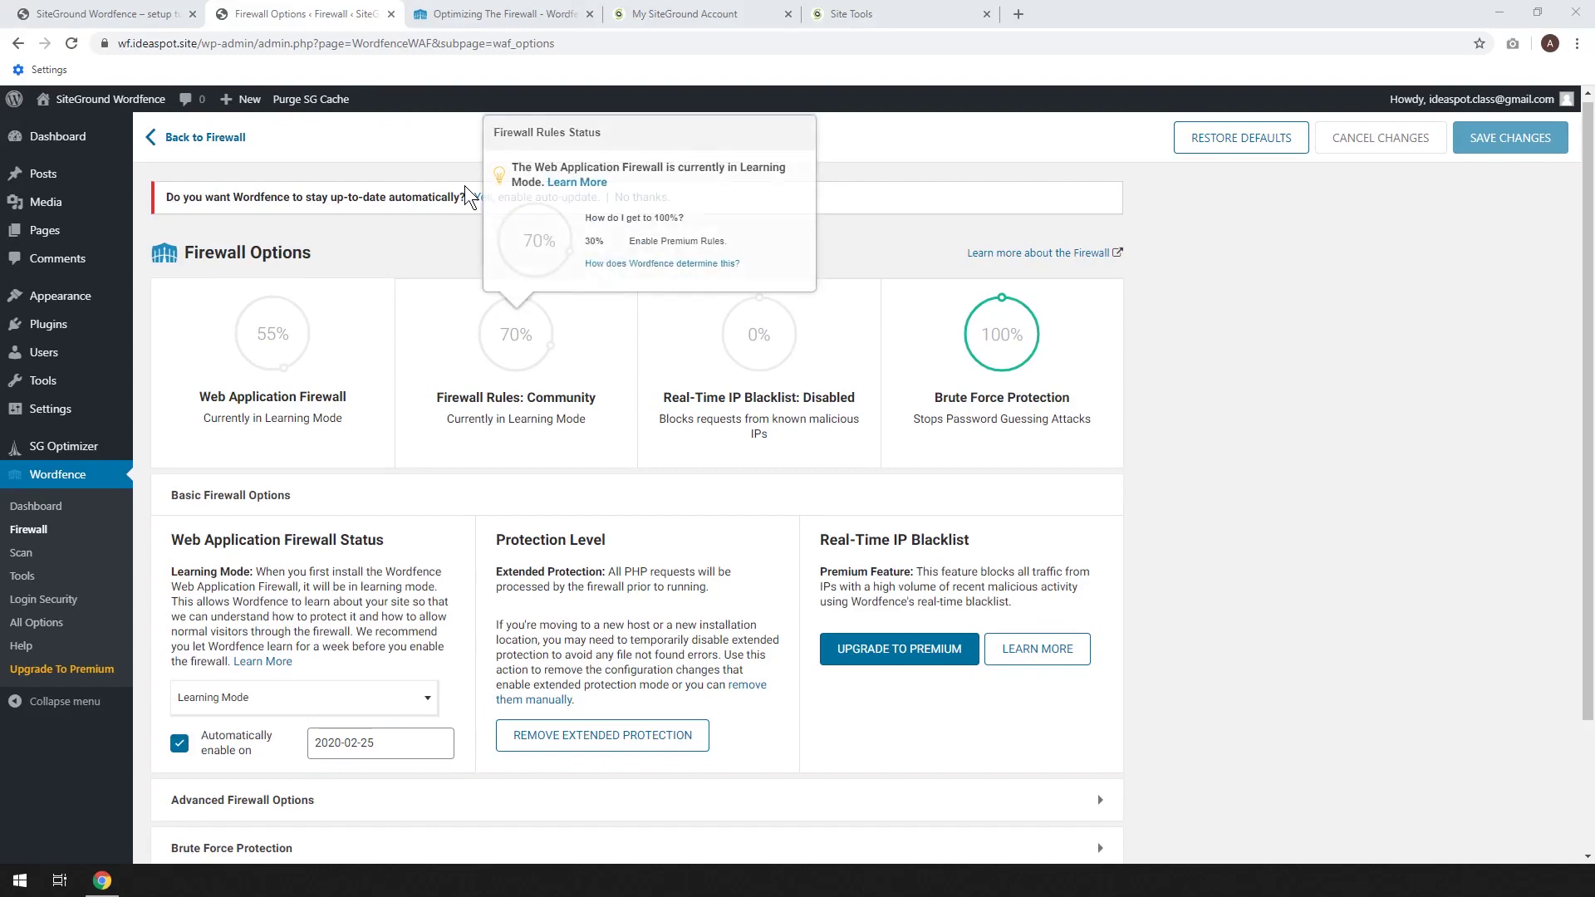
{"action": "left_click", "coordinate": [481, 197]}
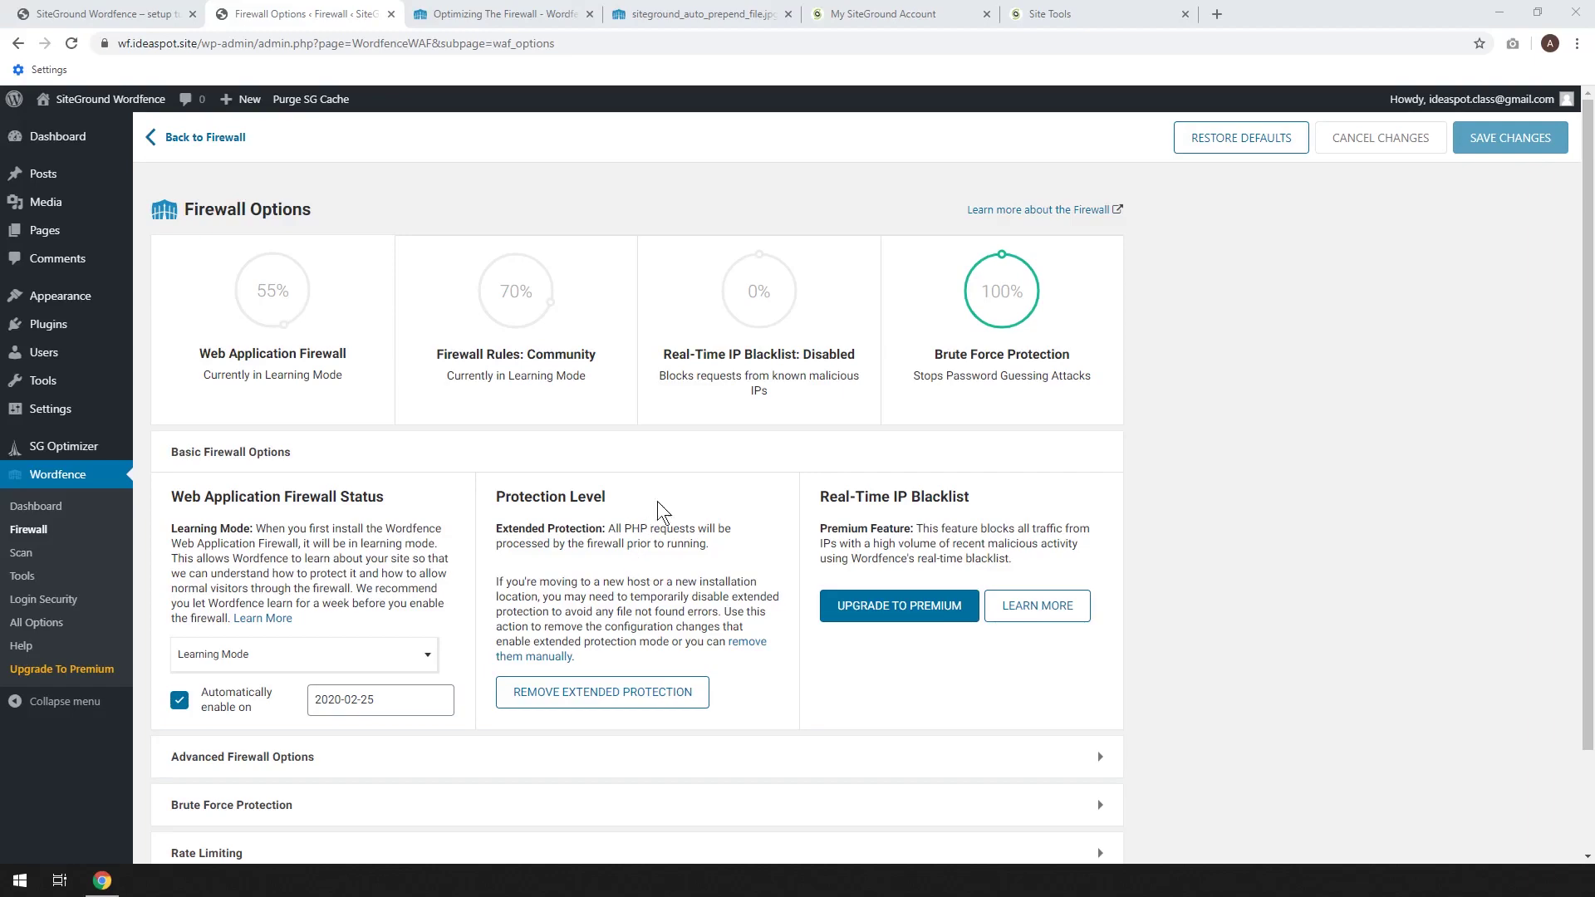
Examine the help article's cPanel screenshots showing how to add auto_prepend_file in the PHP Variables Manager.
{"action": "left_click", "coordinate": [502, 13]}
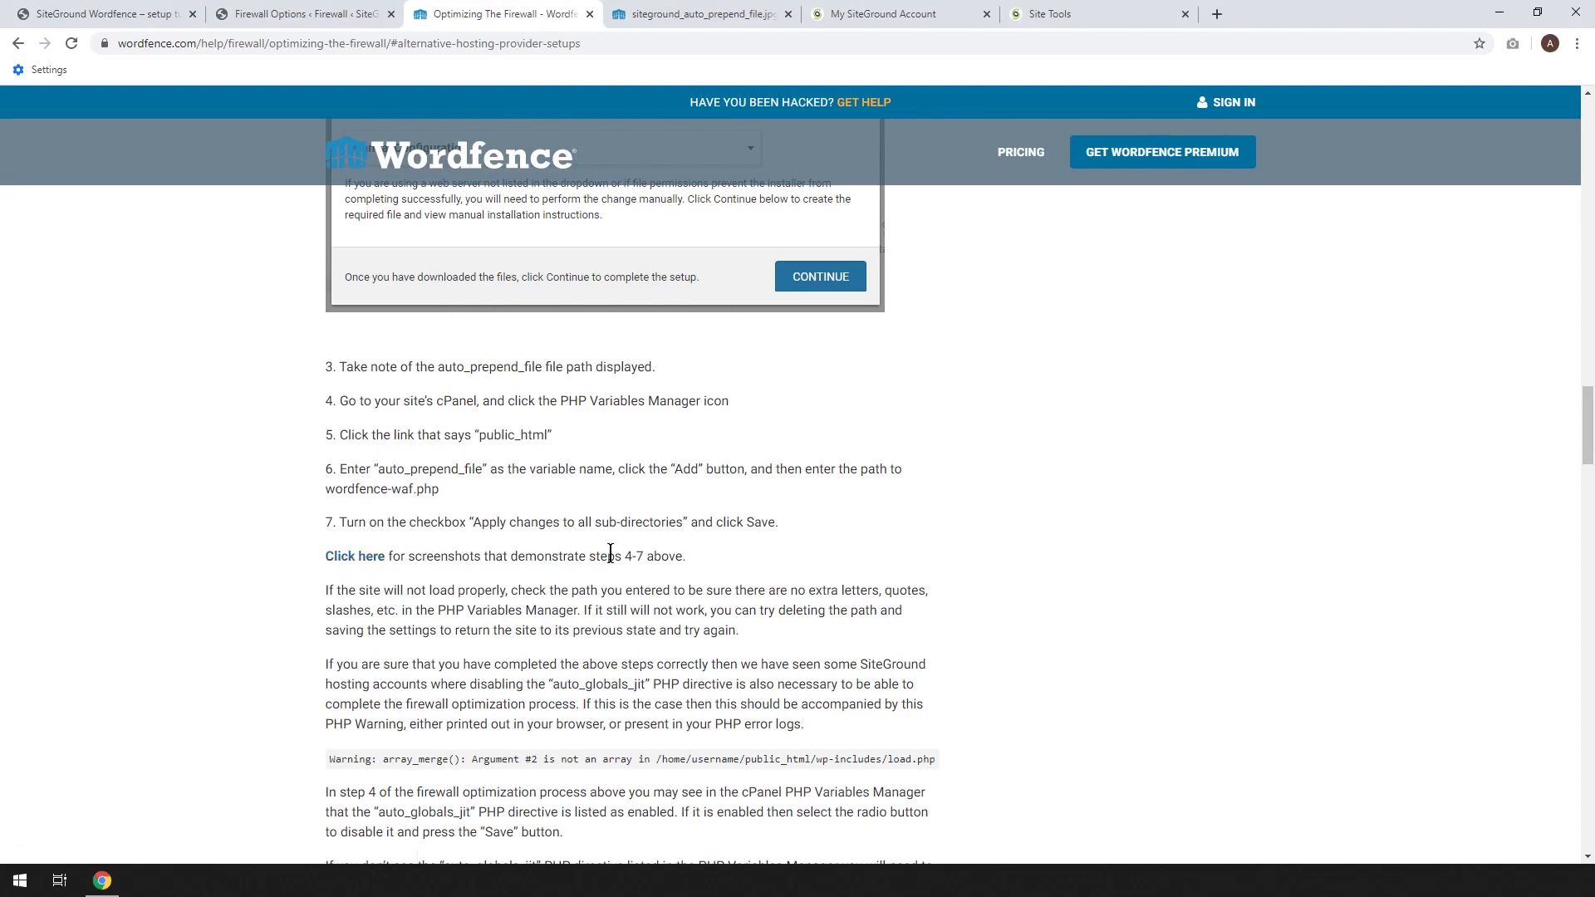
{"action": "left_click", "coordinate": [702, 14]}
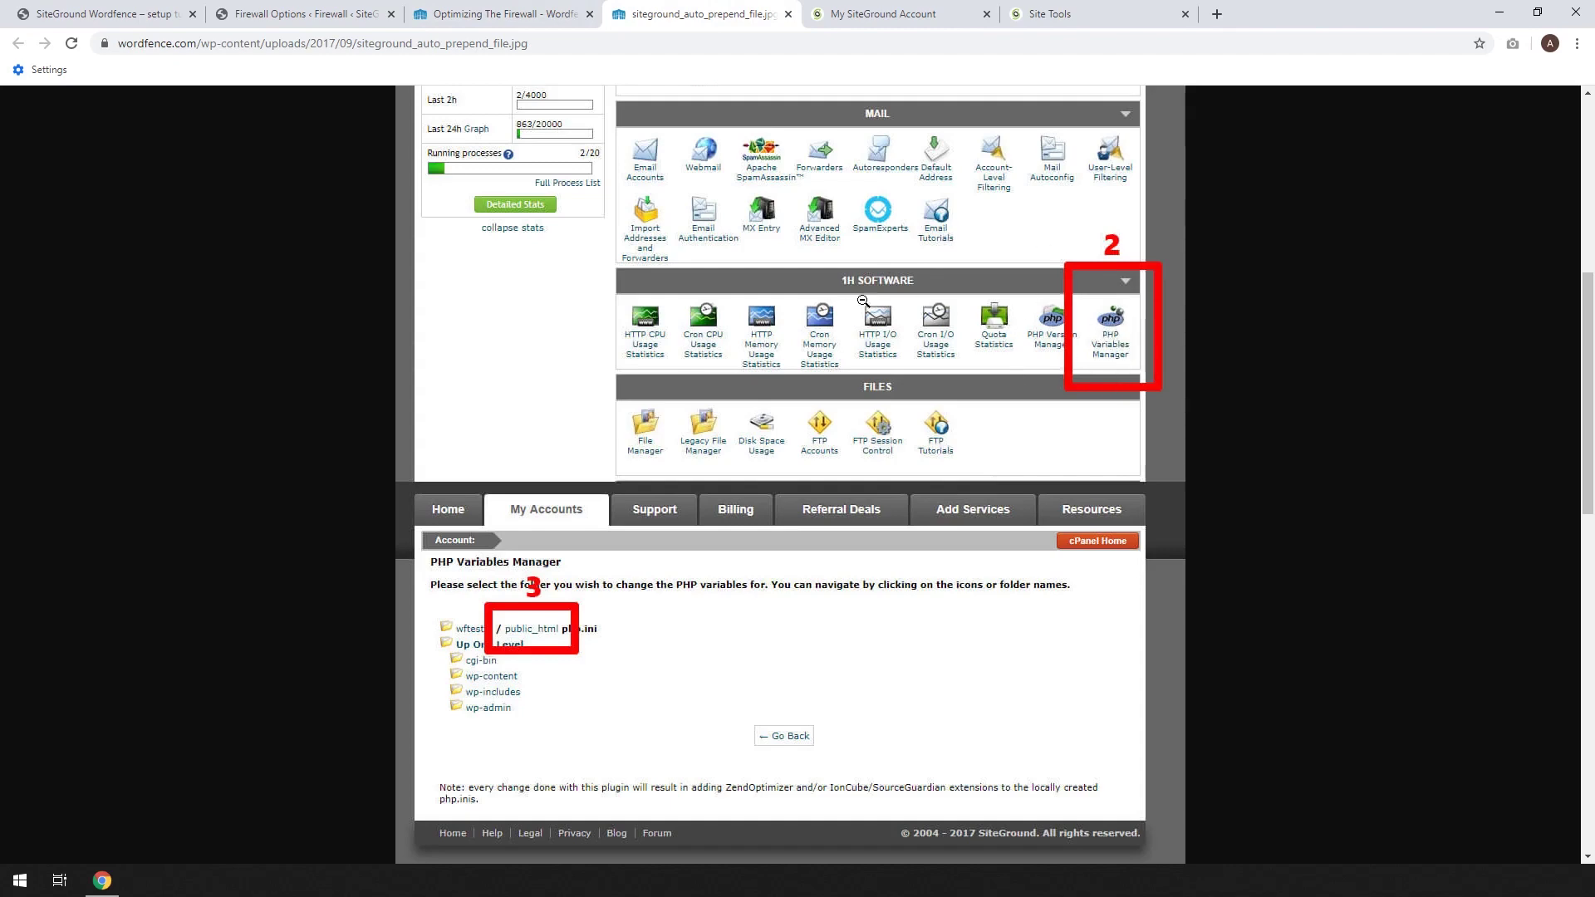
{"action": "scroll", "coordinate": [1162, 409], "scroll_direction": "up", "scroll_amount": 2}
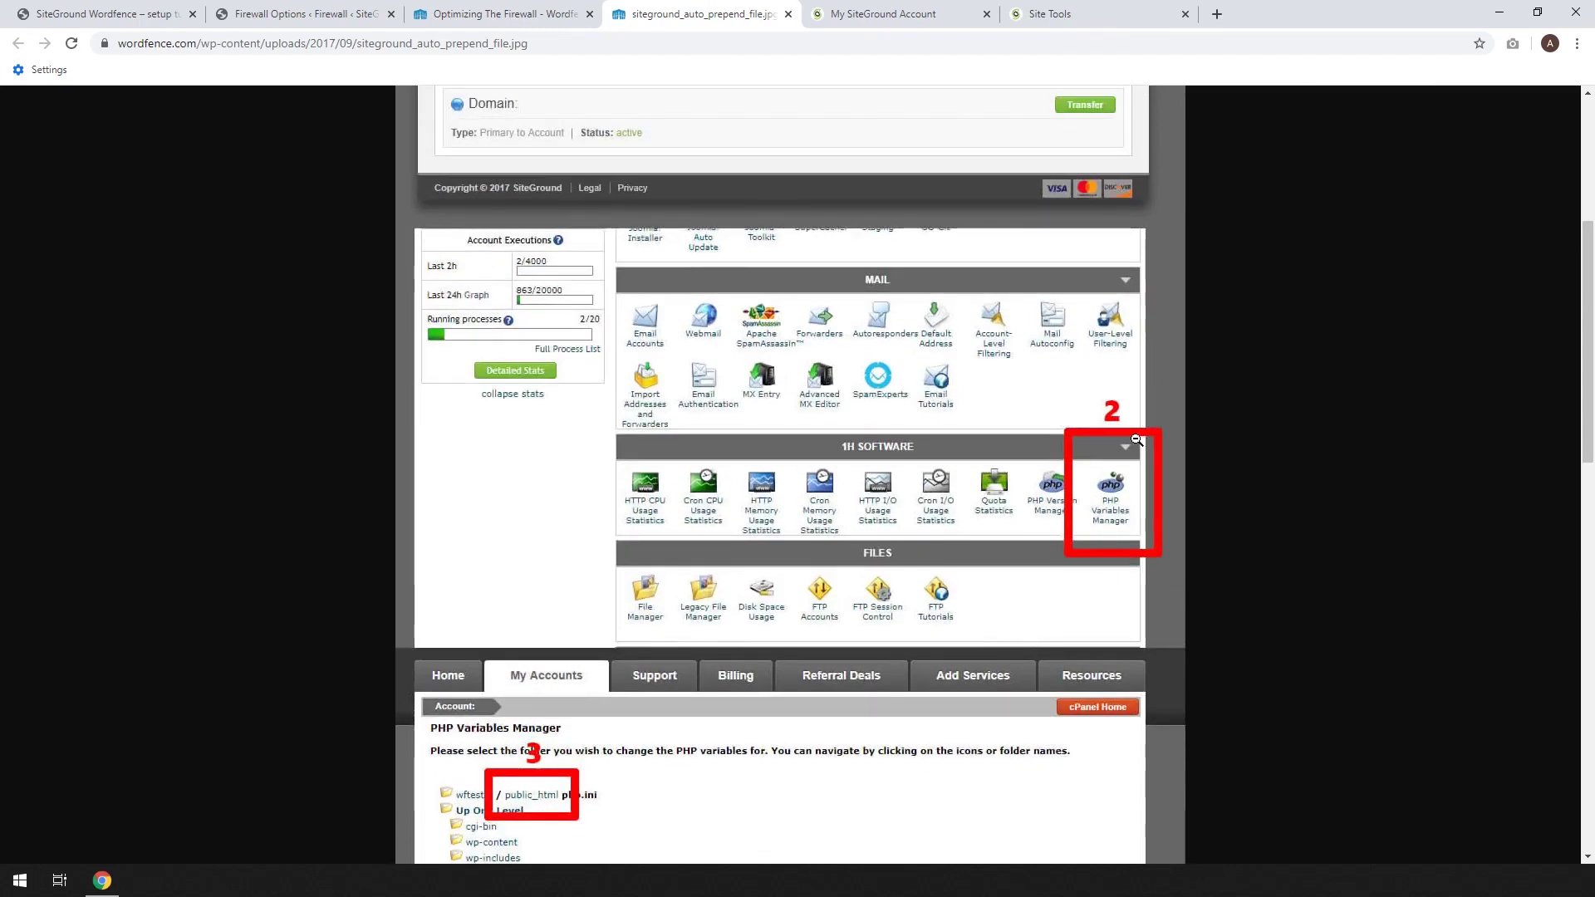
{"action": "scroll", "coordinate": [1140, 454], "scroll_direction": "down", "scroll_amount": 1}
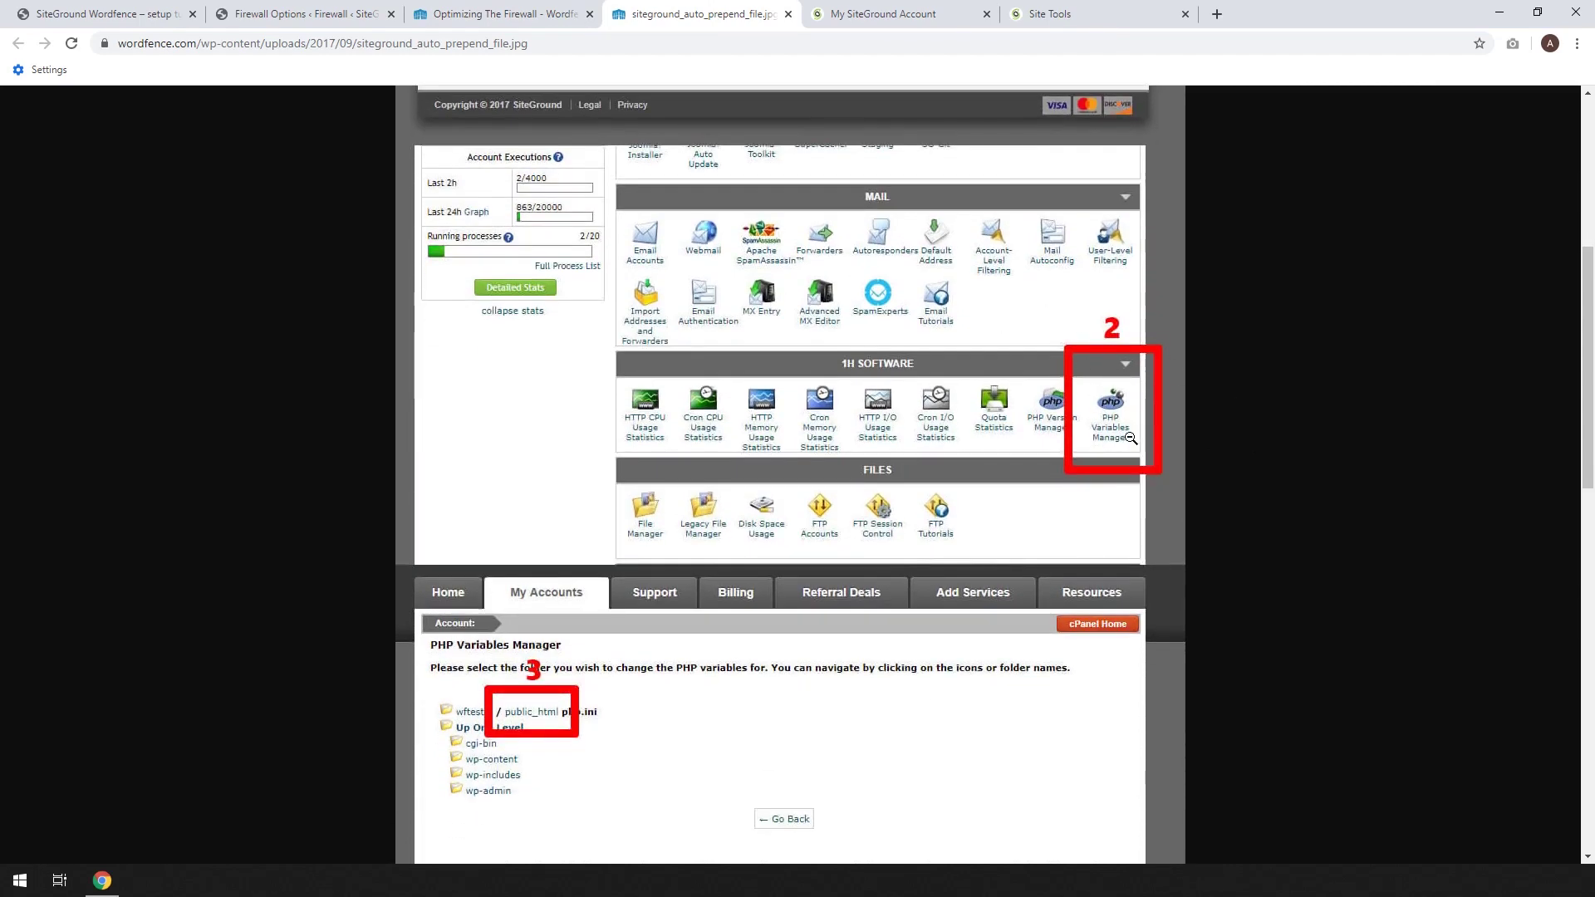
{"action": "scroll", "coordinate": [733, 553], "scroll_direction": "down", "scroll_amount": 7}
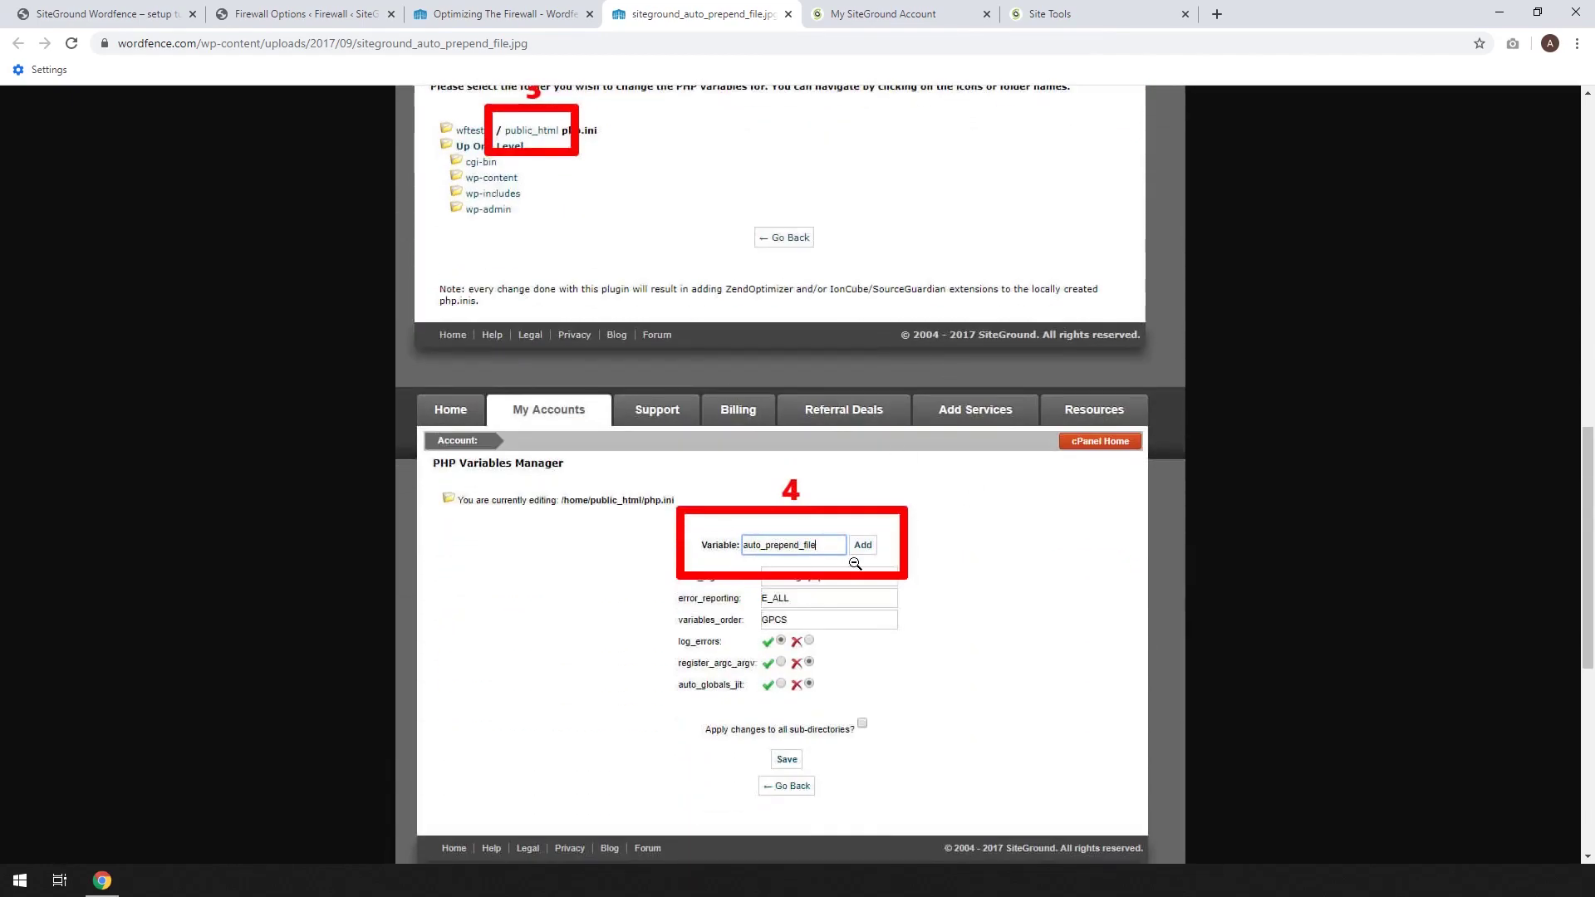
{"action": "scroll", "coordinate": [856, 563], "scroll_direction": "down", "scroll_amount": 5}
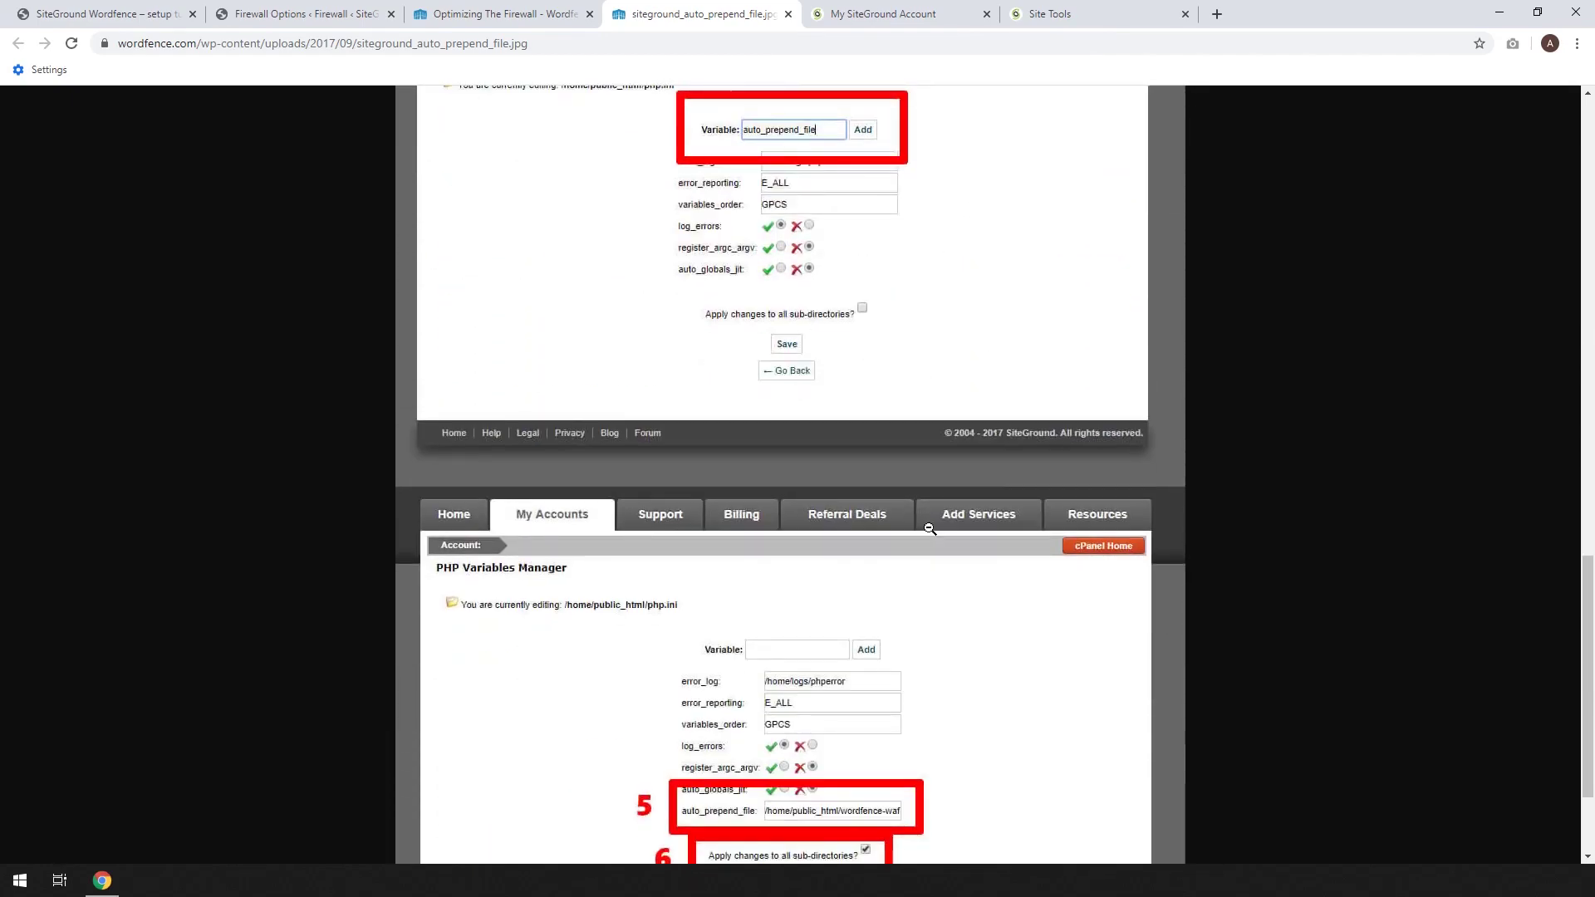
Review the last cPanel screenshot, covering the auto_prepend_file path and the option to apply changes to all sub-directories.
{"action": "scroll", "coordinate": [835, 398], "scroll_direction": "down", "scroll_amount": 2}
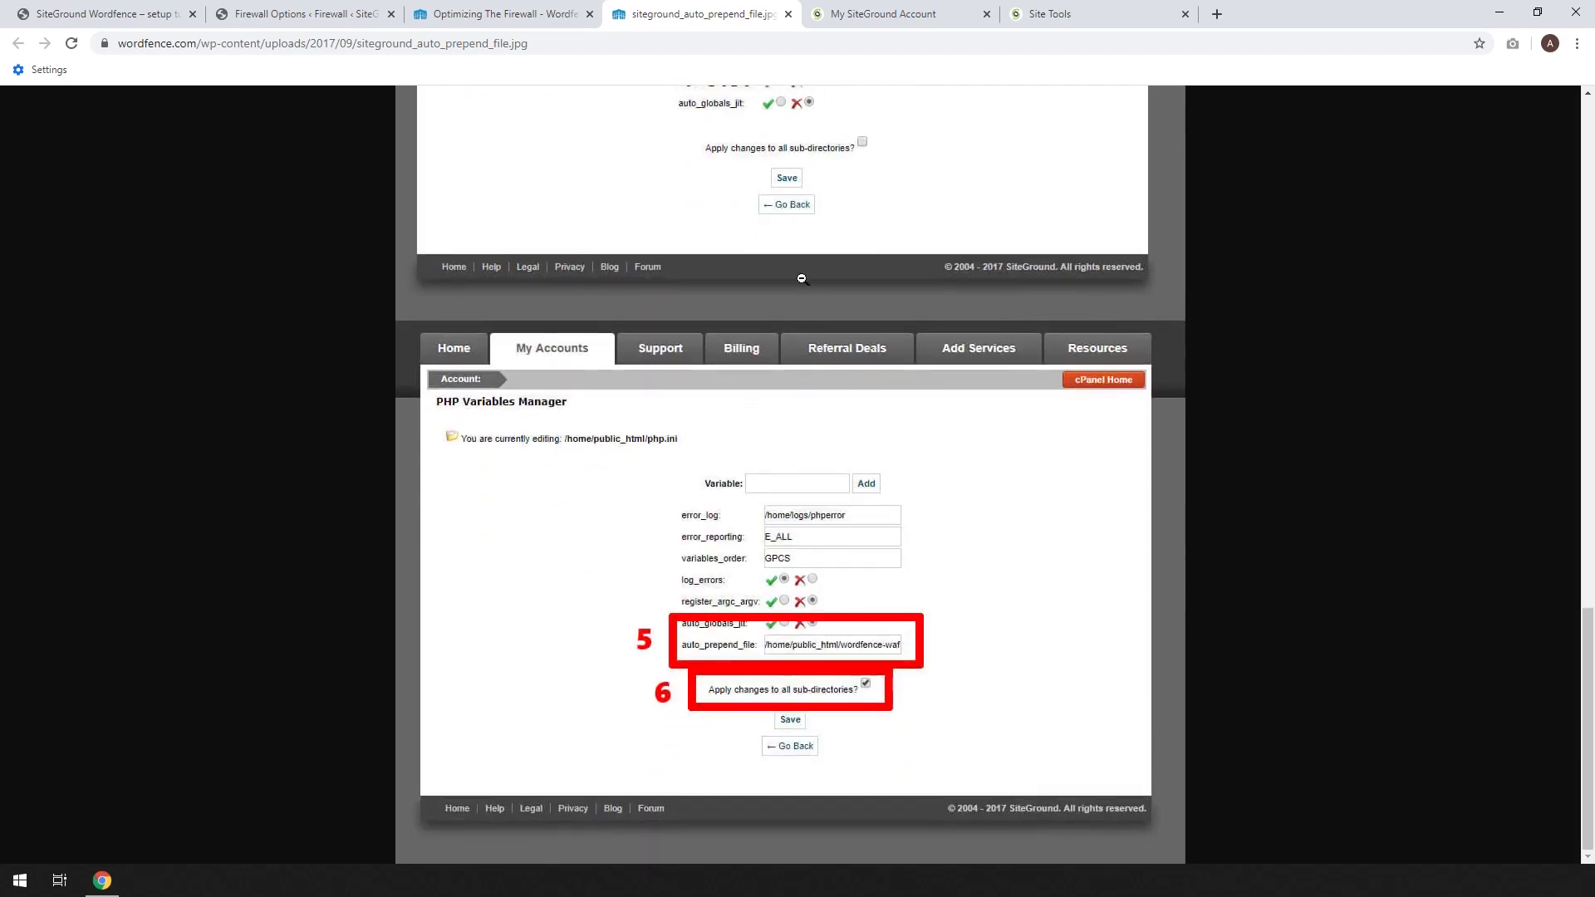
{"action": "scroll", "coordinate": [912, 537], "scroll_direction": "up", "scroll_amount": 1}
{"action": "scroll", "coordinate": [912, 537], "scroll_direction": "down", "scroll_amount": 1}
{"action": "scroll", "coordinate": [879, 603], "scroll_direction": "up", "scroll_amount": 2}
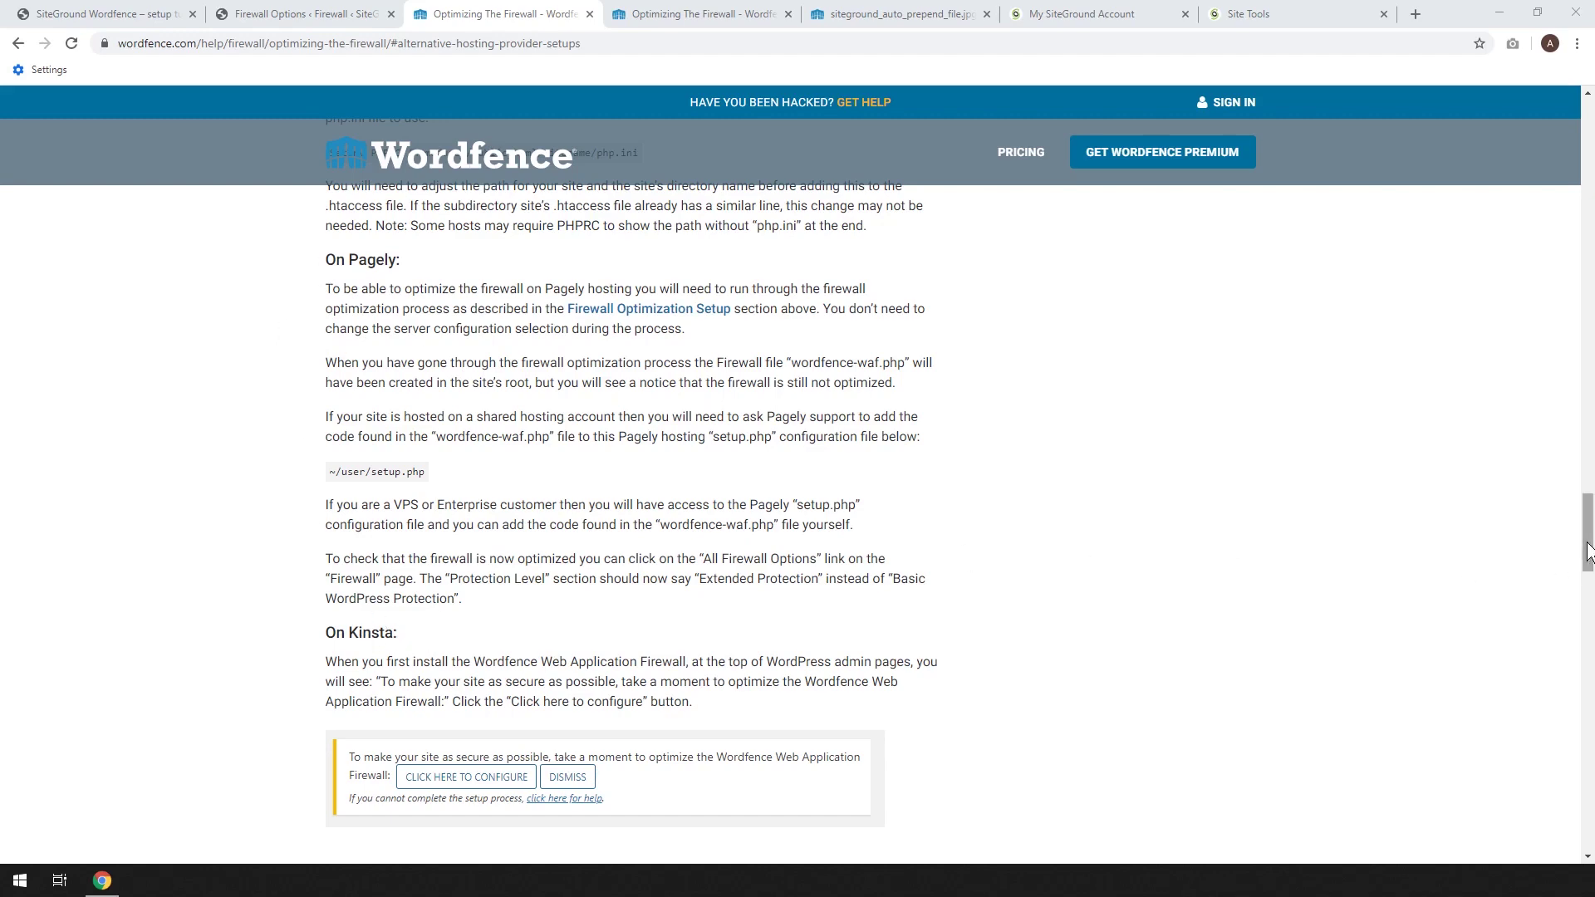
Find the section on hiding .user.ini on NGINX servers in Wordfence's Optimizing The Firewall article and open it from the article's contents.
{"action": "left_click_drag", "start_coordinate": [1588, 553], "coordinate": [1572, 632]}
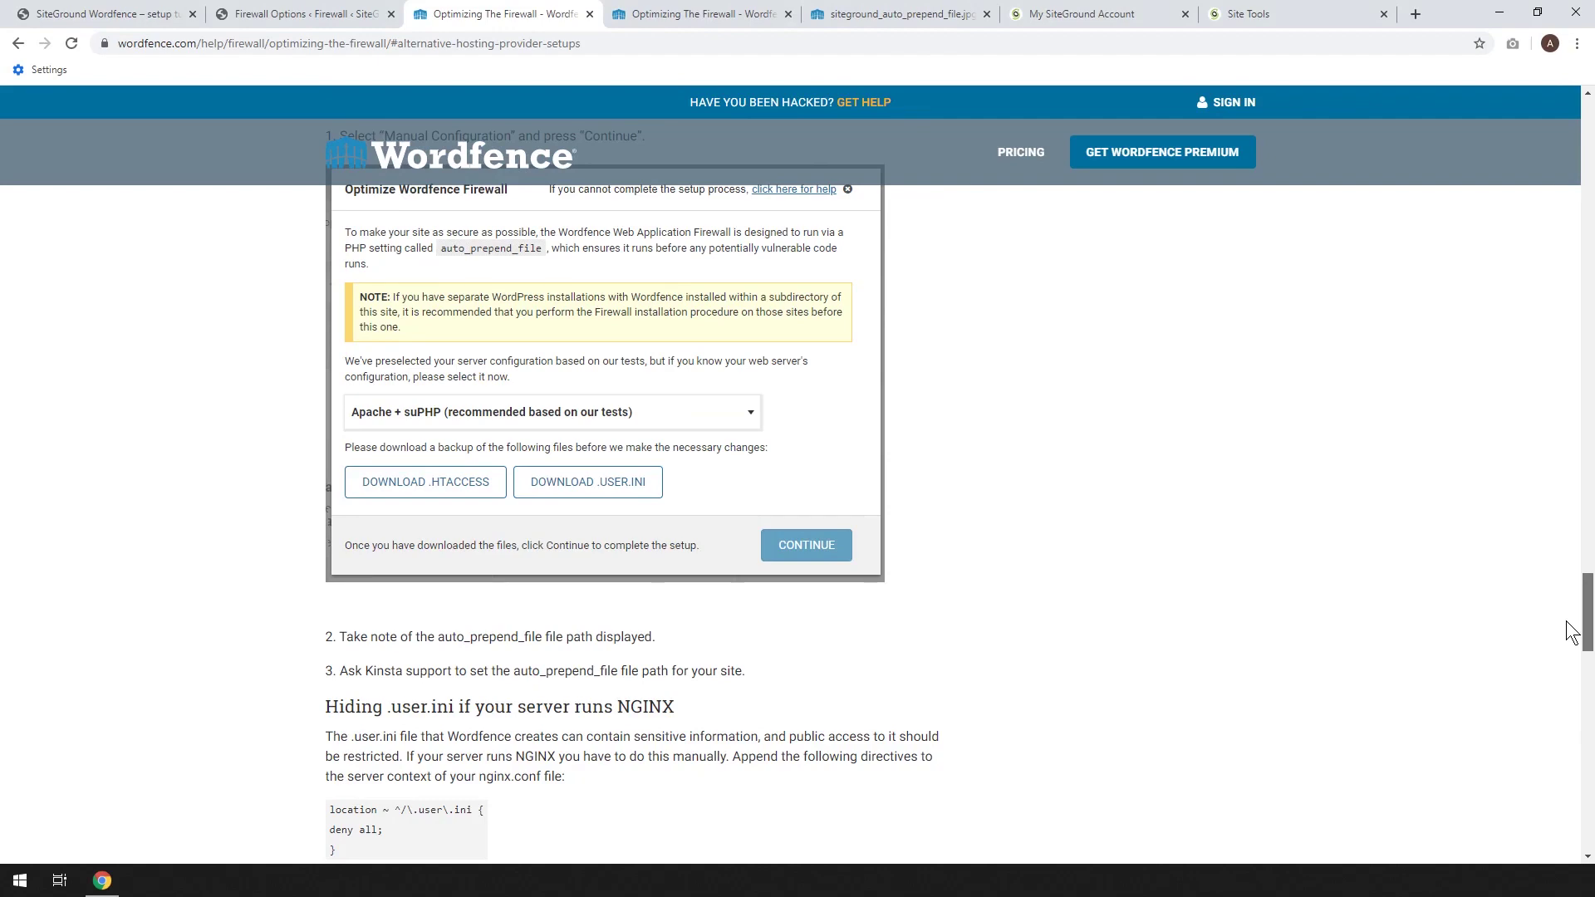
{"action": "scroll", "coordinate": [1570, 631], "scroll_direction": "down", "scroll_amount": 1}
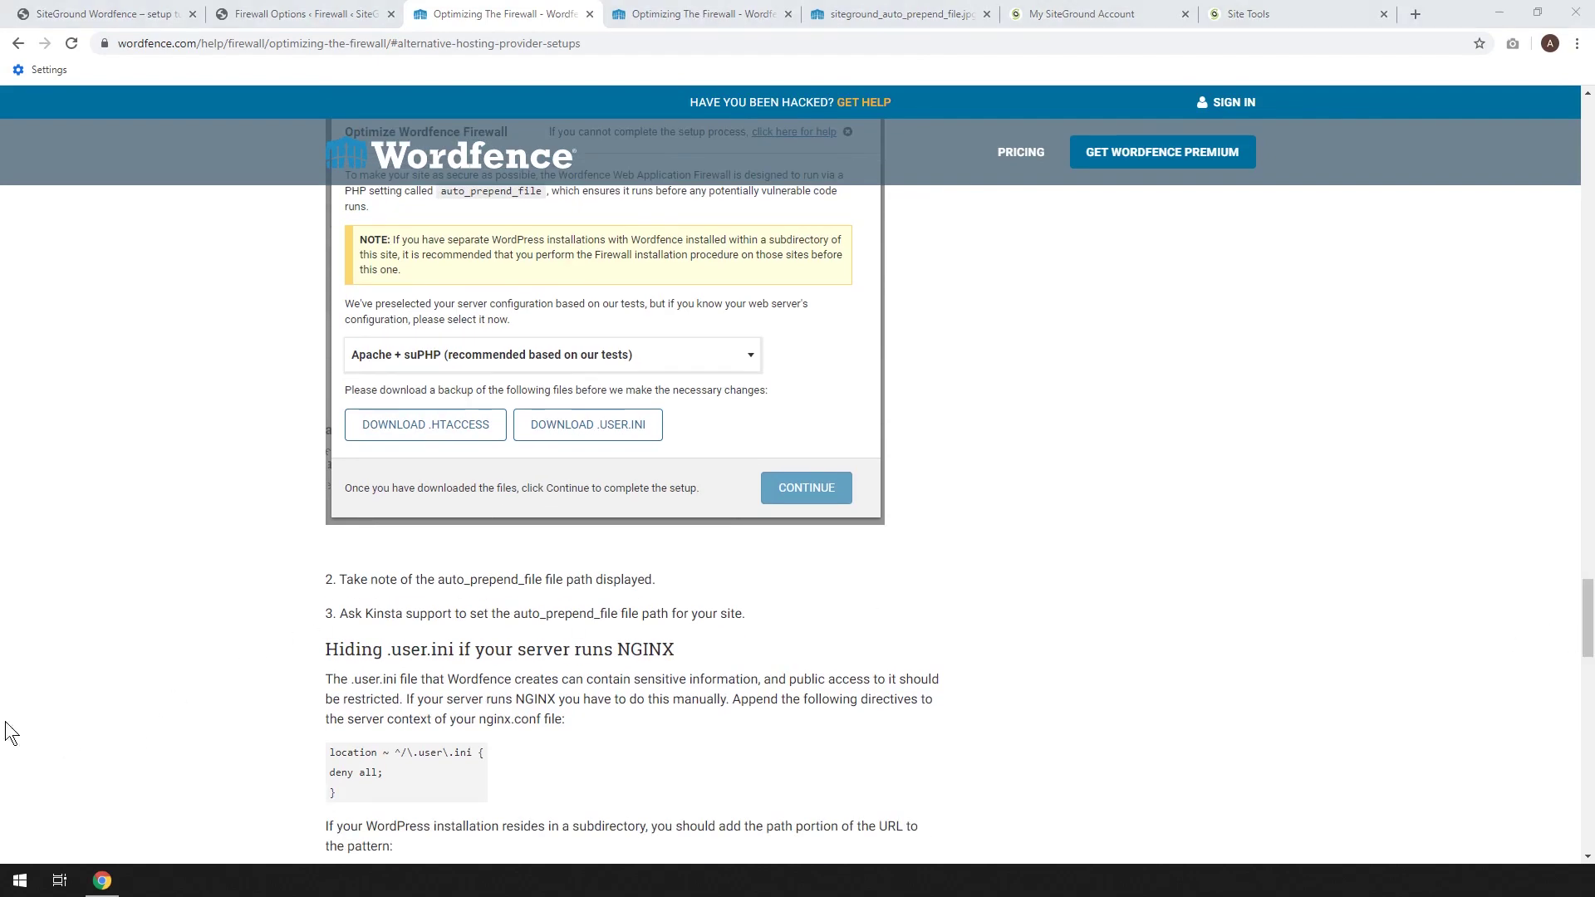
{"action": "scroll", "coordinate": [892, 646], "scroll_direction": "down", "scroll_amount": 1}
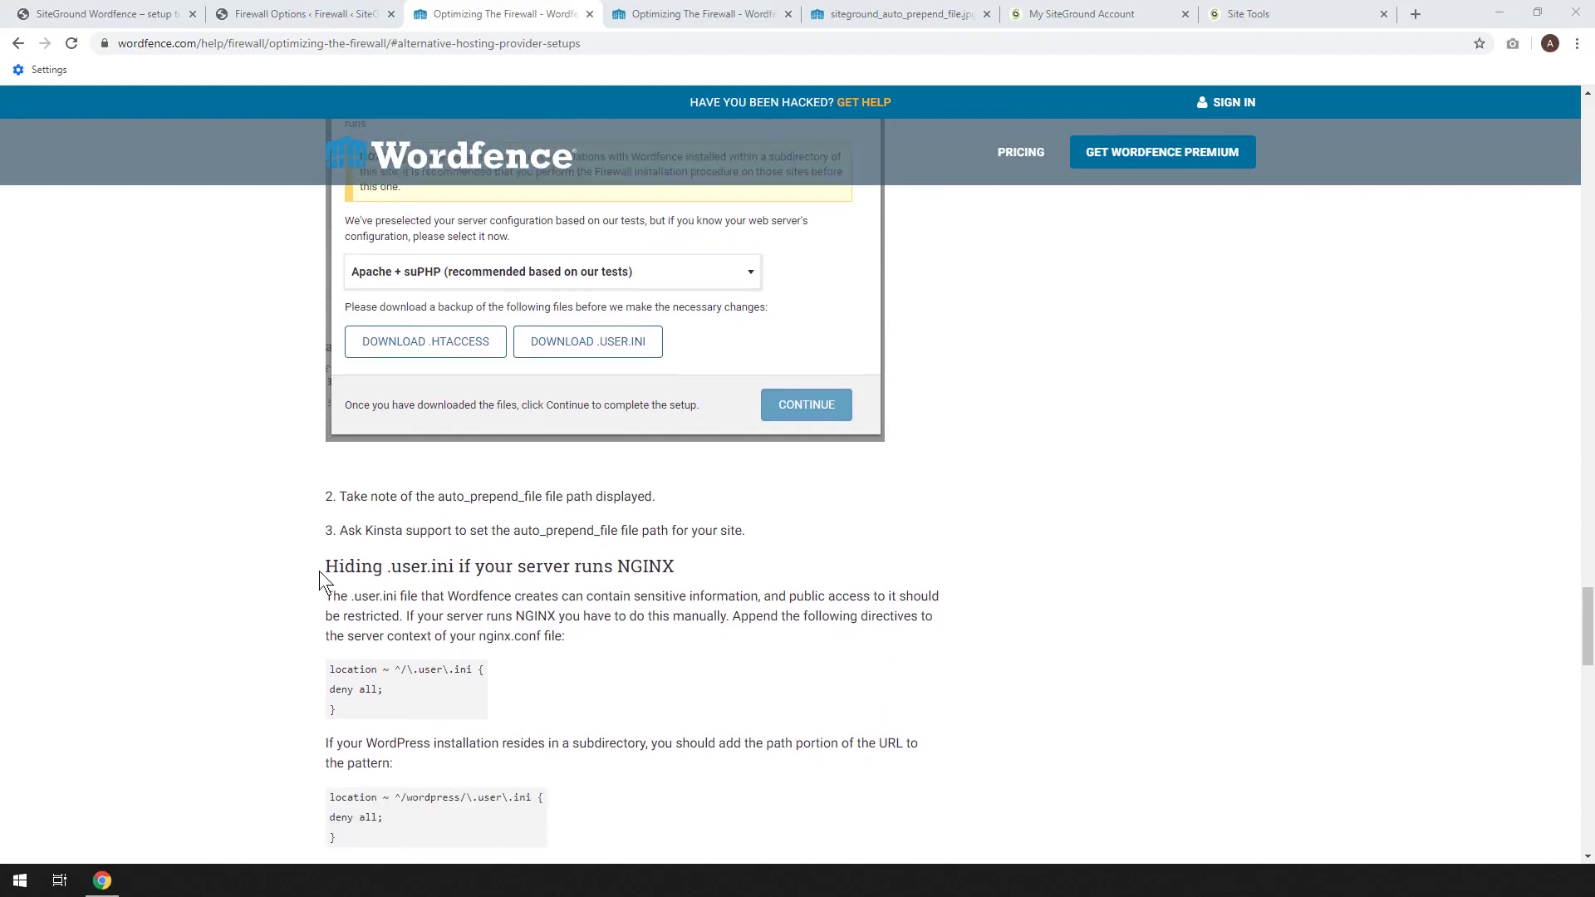
{"action": "left_click_drag", "start_coordinate": [319, 570], "coordinate": [513, 570]}
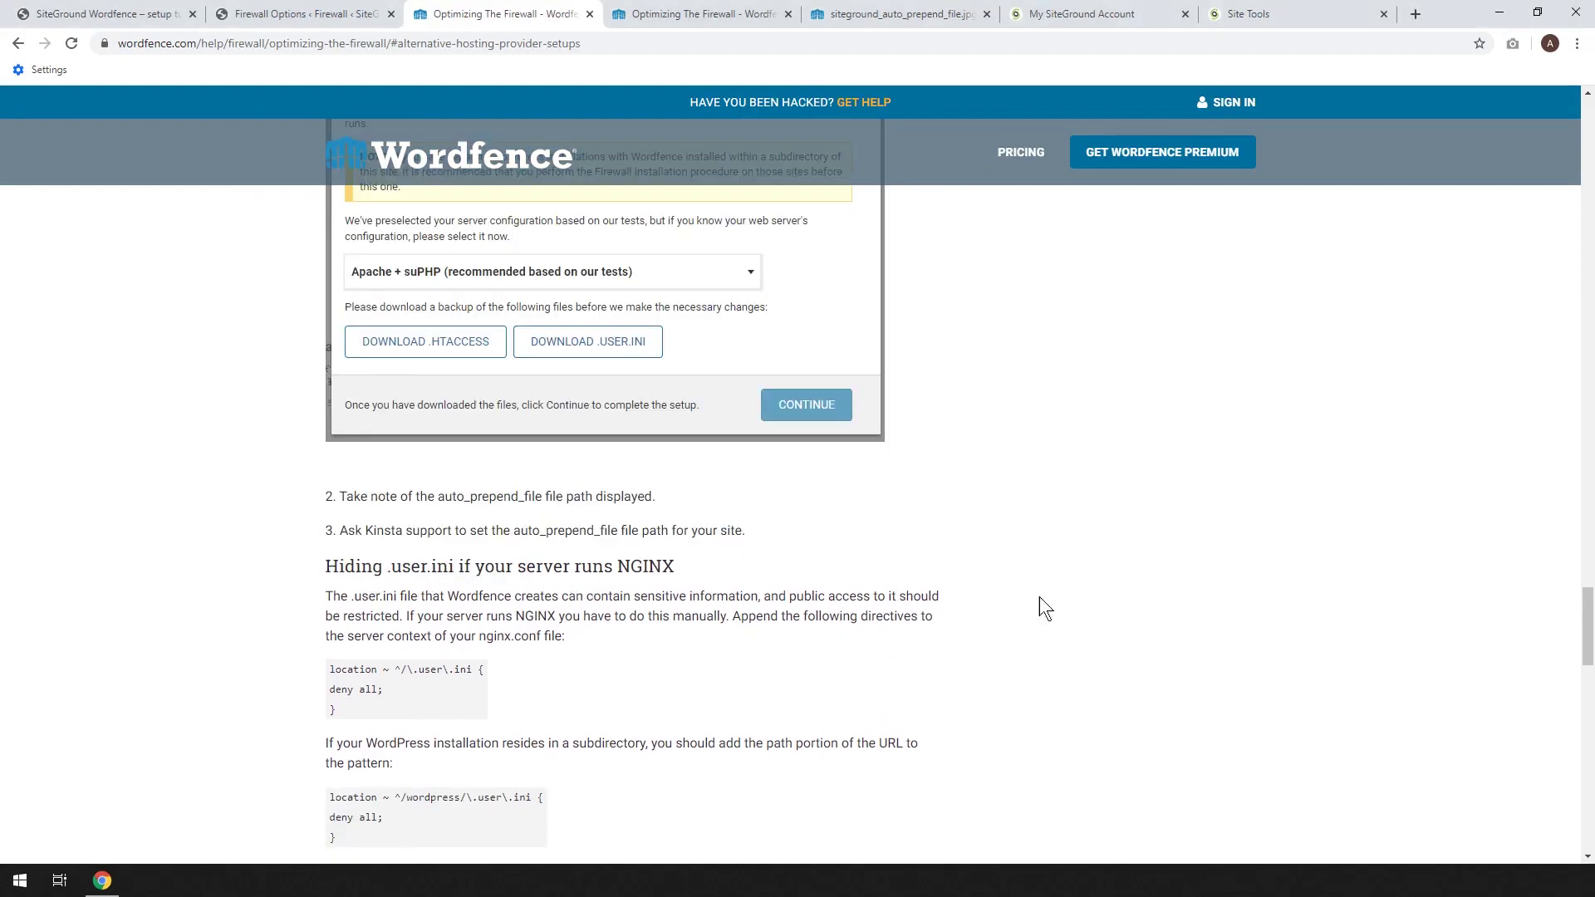
{"action": "left_click_drag", "start_coordinate": [1585, 631], "coordinate": [1587, 171]}
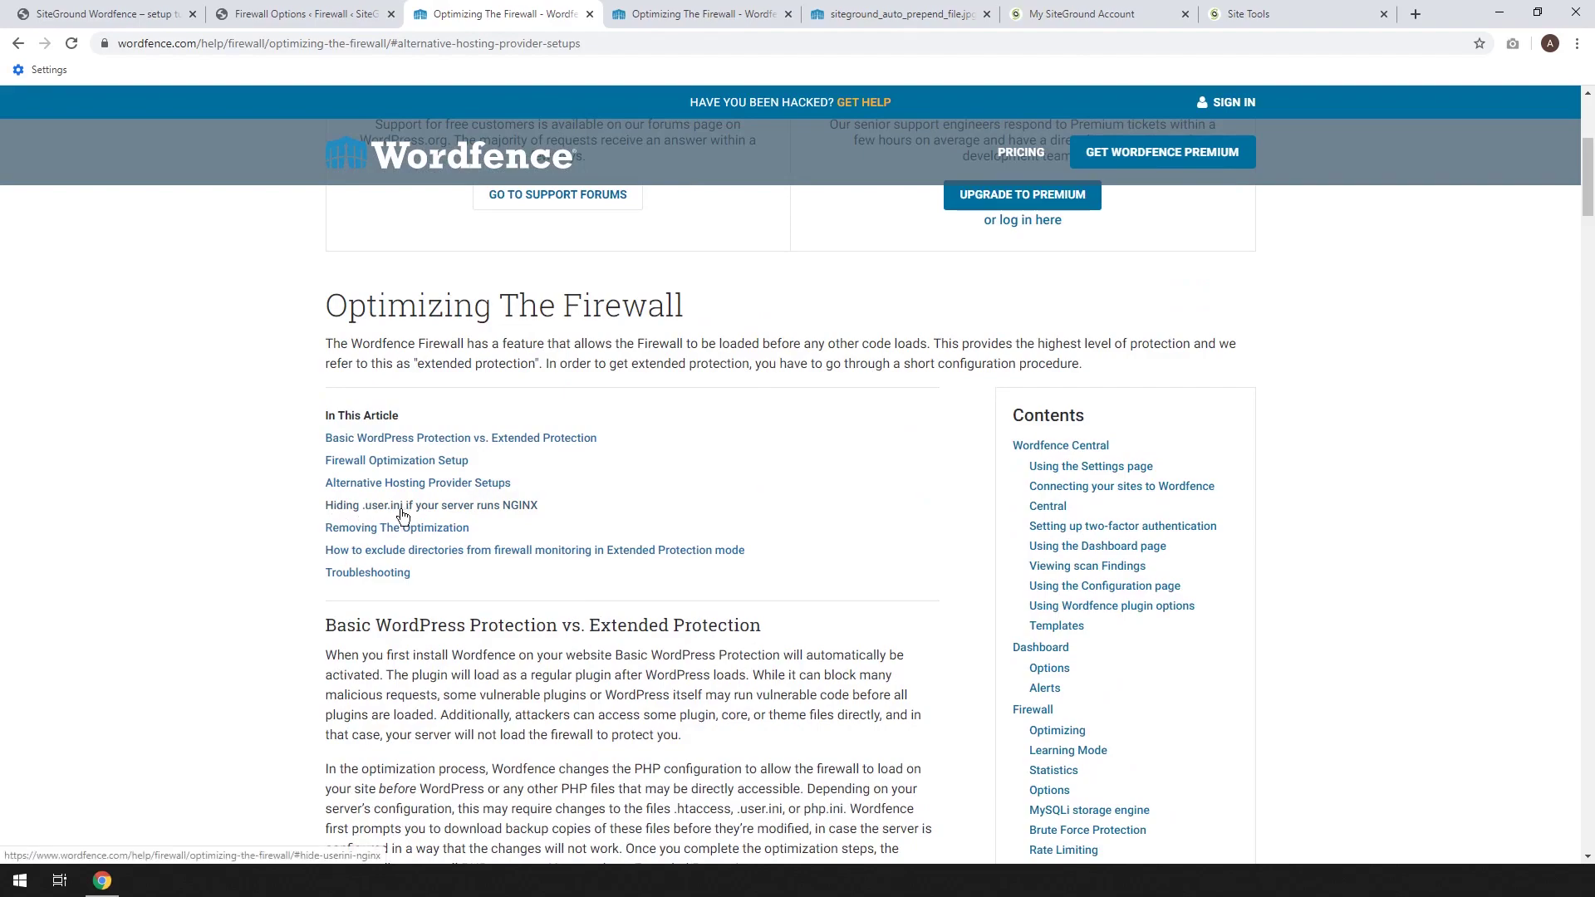
{"action": "left_click", "coordinate": [501, 514]}
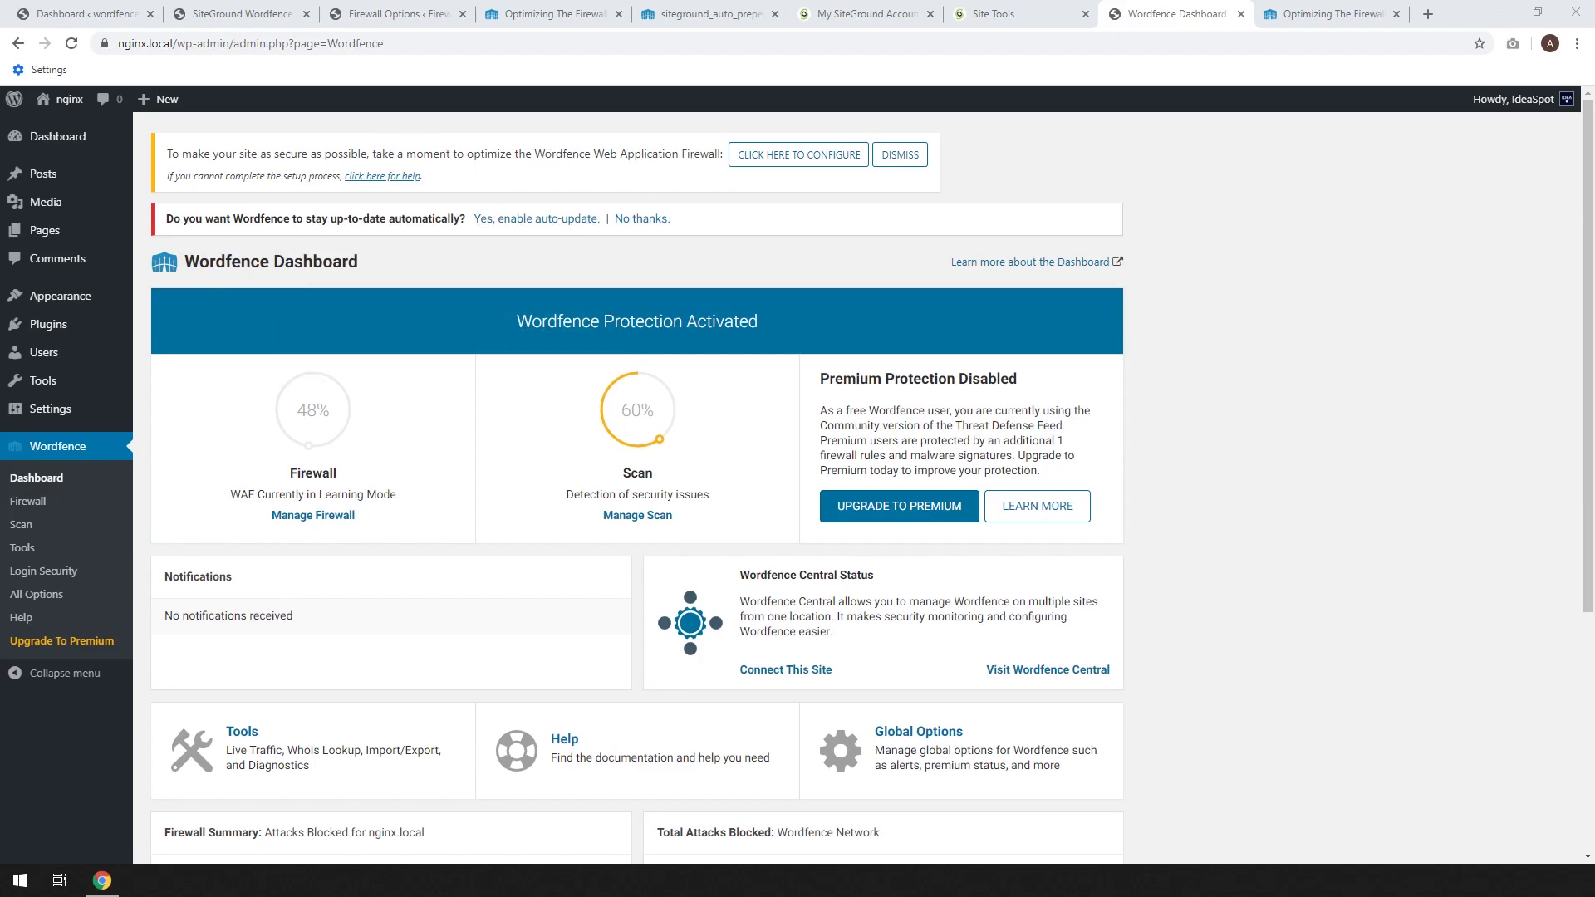
Start the Wordfence firewall optimization on nginx.local and open its linked documentation on the nginx.conf directives in a new tab.
{"action": "left_click", "coordinate": [800, 160]}
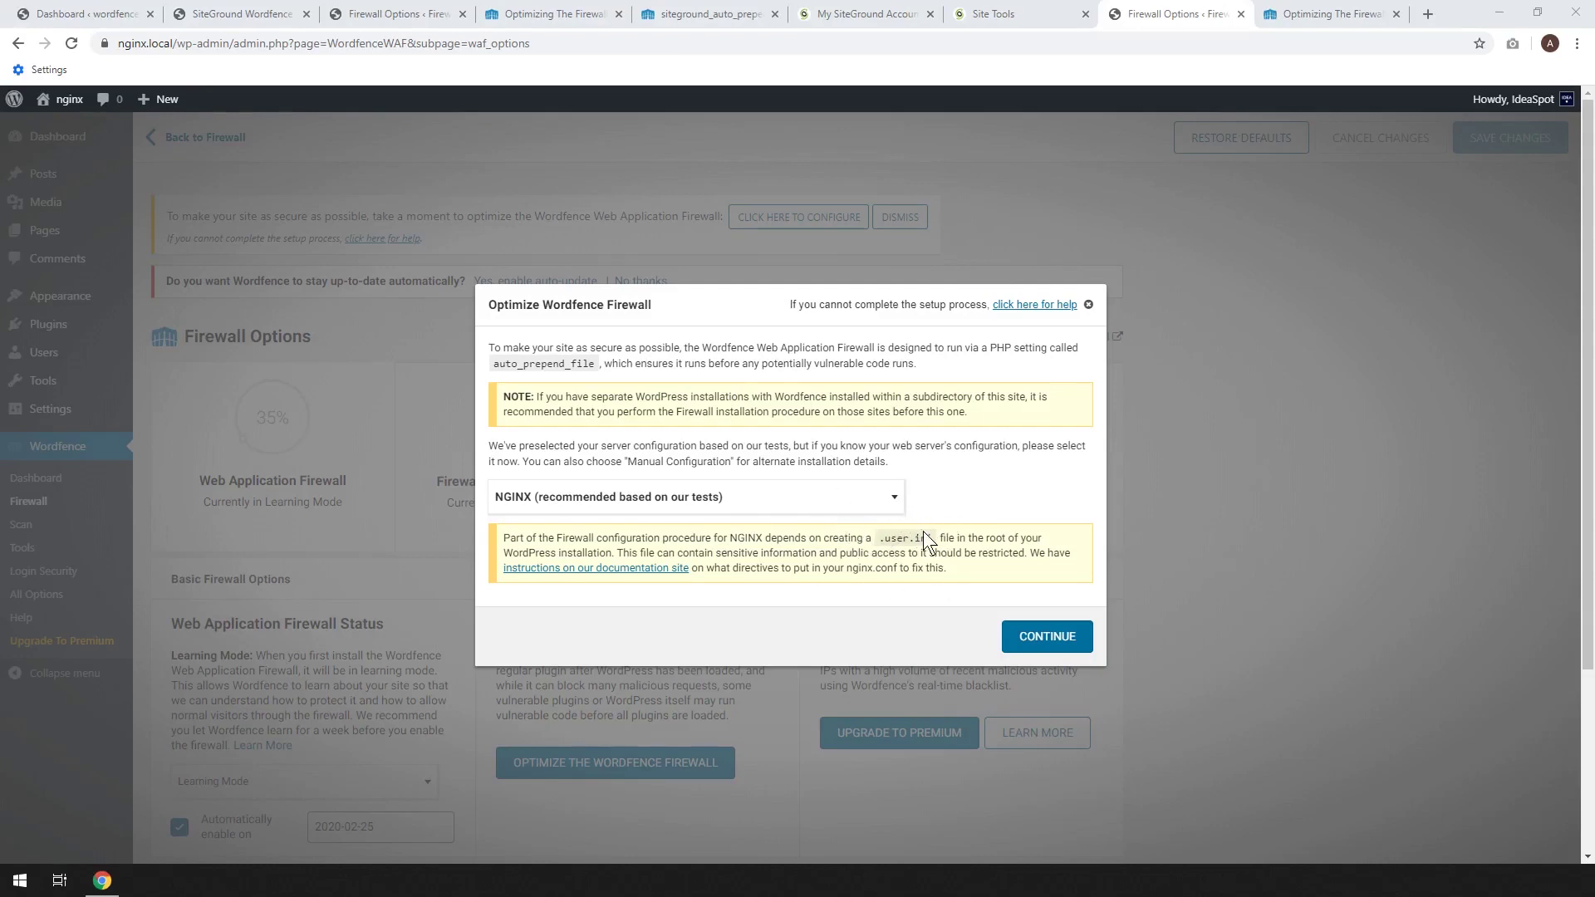
{"action": "right_click", "coordinate": [578, 572]}
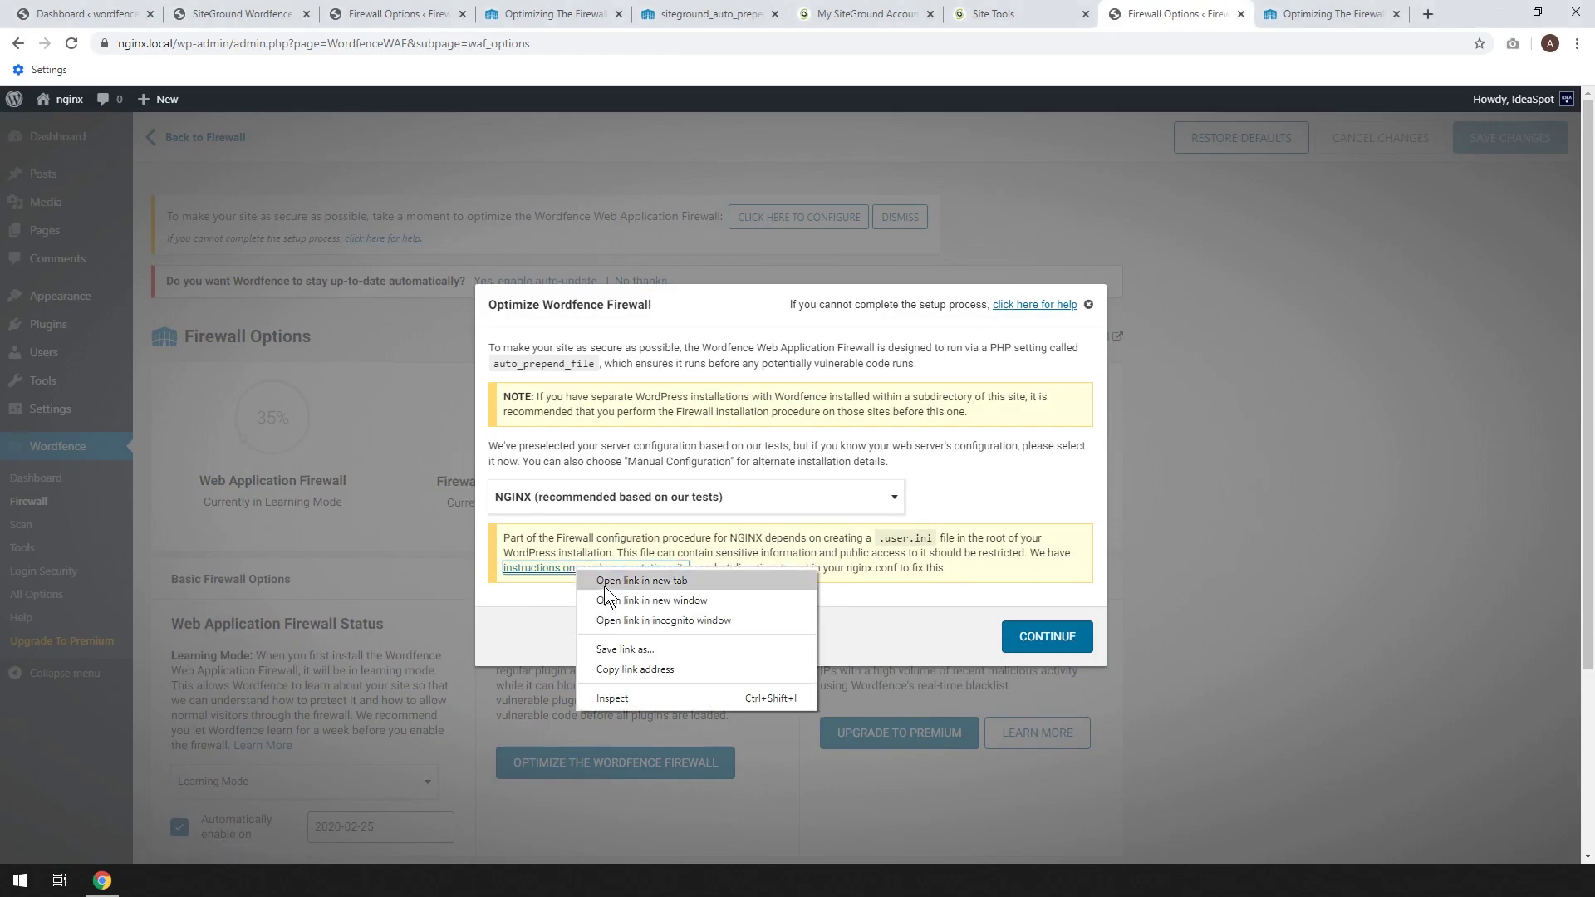
{"action": "left_click", "coordinate": [604, 581]}
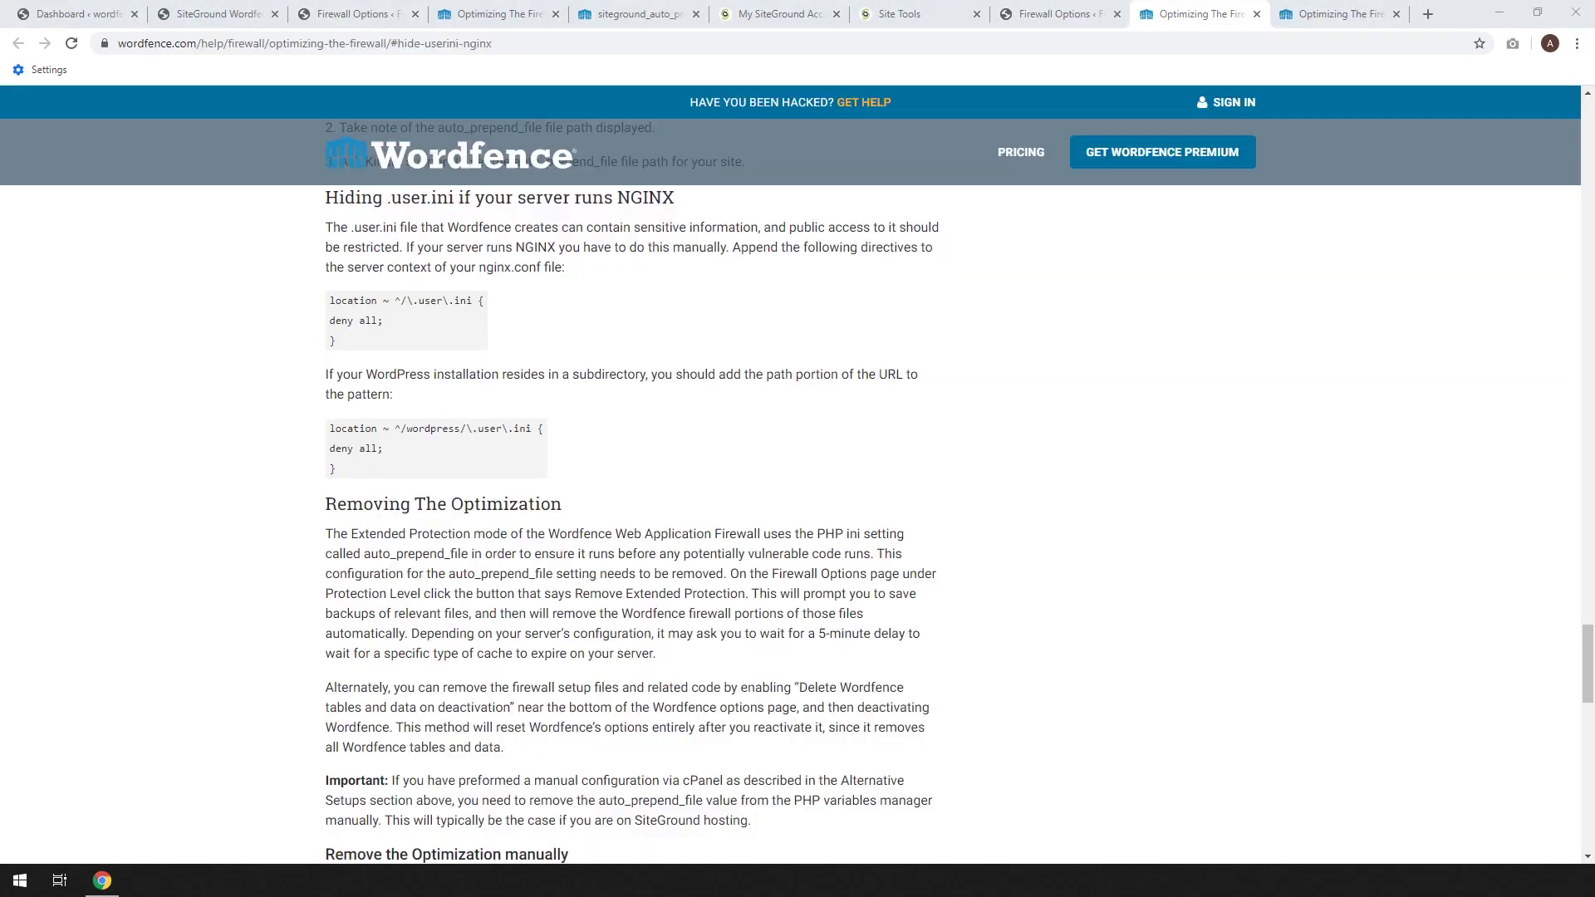
{"action": "key", "text": "ctrl+Tab"}
{"action": "left_click_drag", "start_coordinate": [476, 268], "coordinate": [545, 273]}
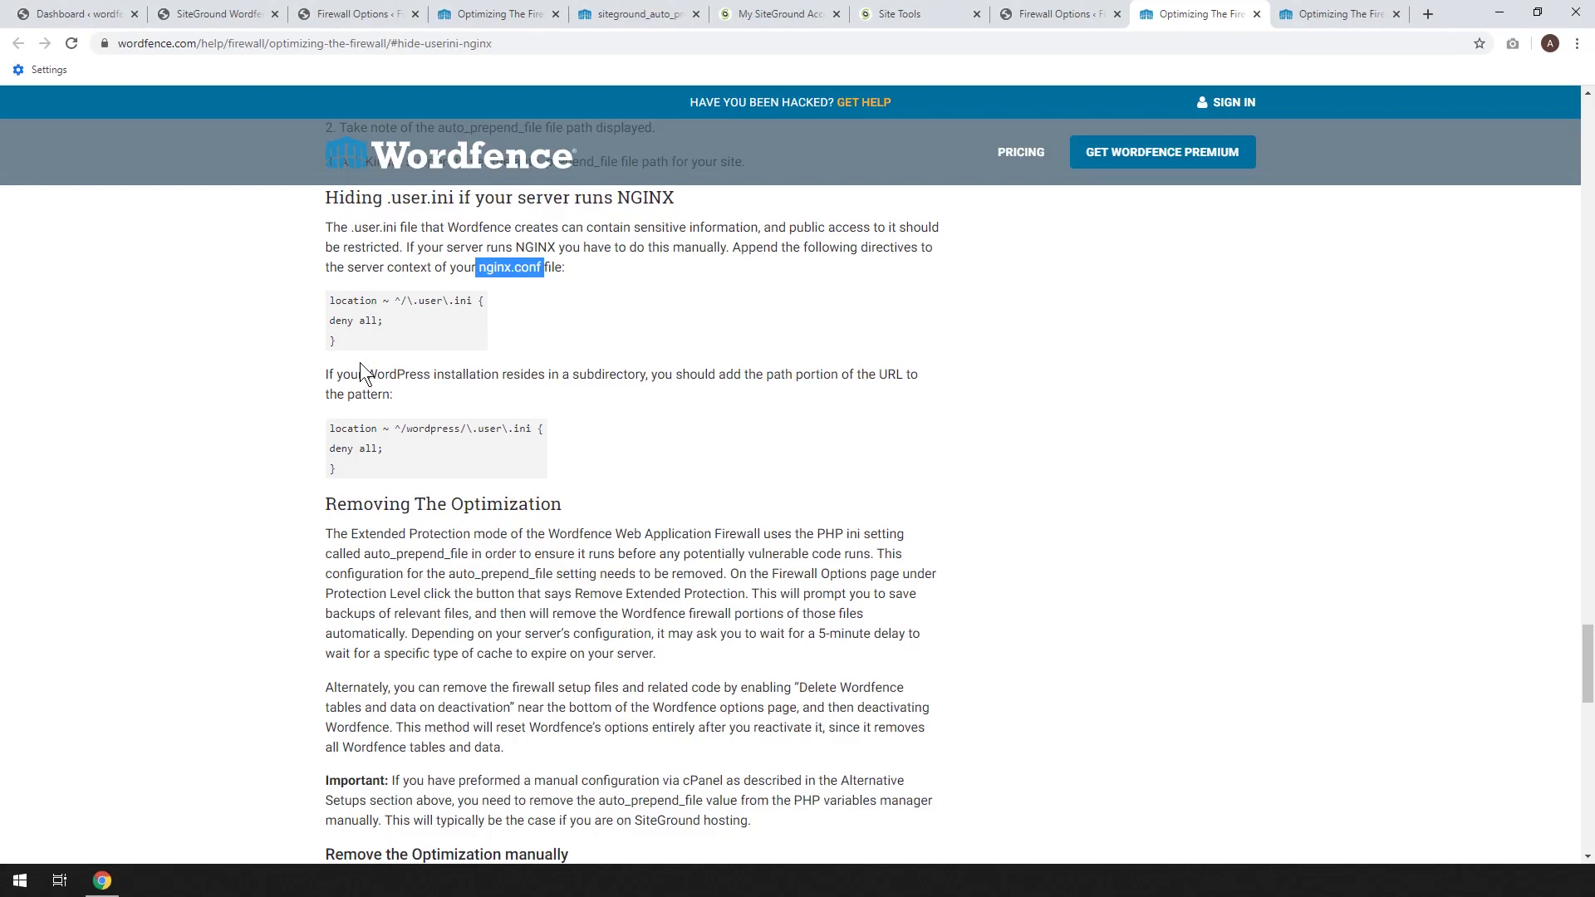
Return to the nginx.local optimization dialog, run the setup with the recommended NGINX configuration and close the result message.
{"action": "left_click", "coordinate": [1036, 12]}
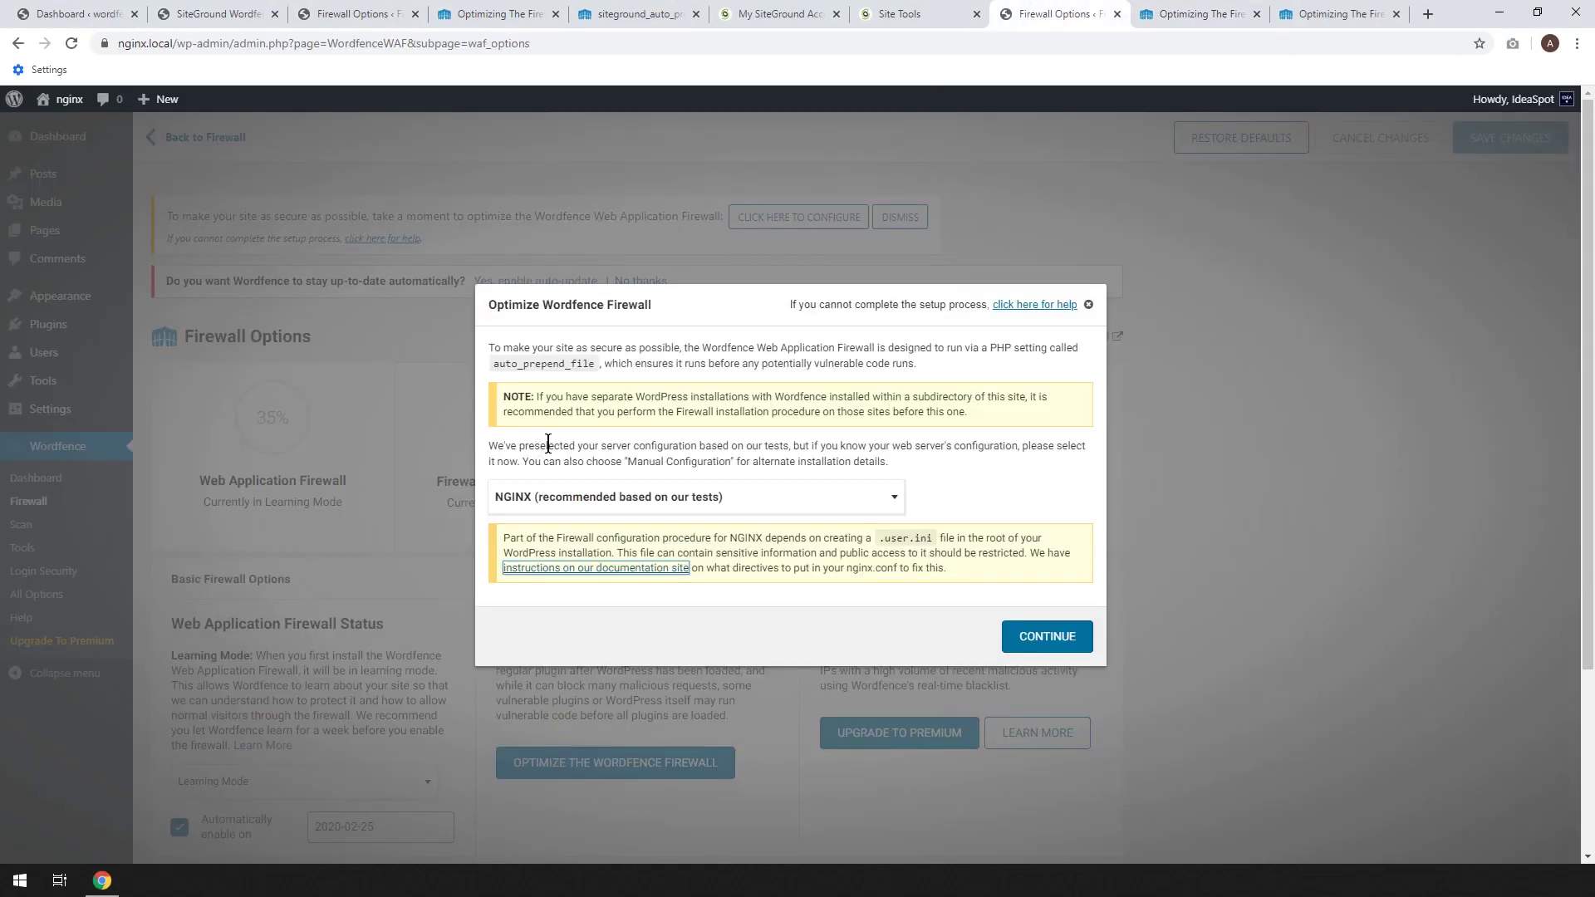
{"action": "left_click", "coordinate": [1053, 639]}
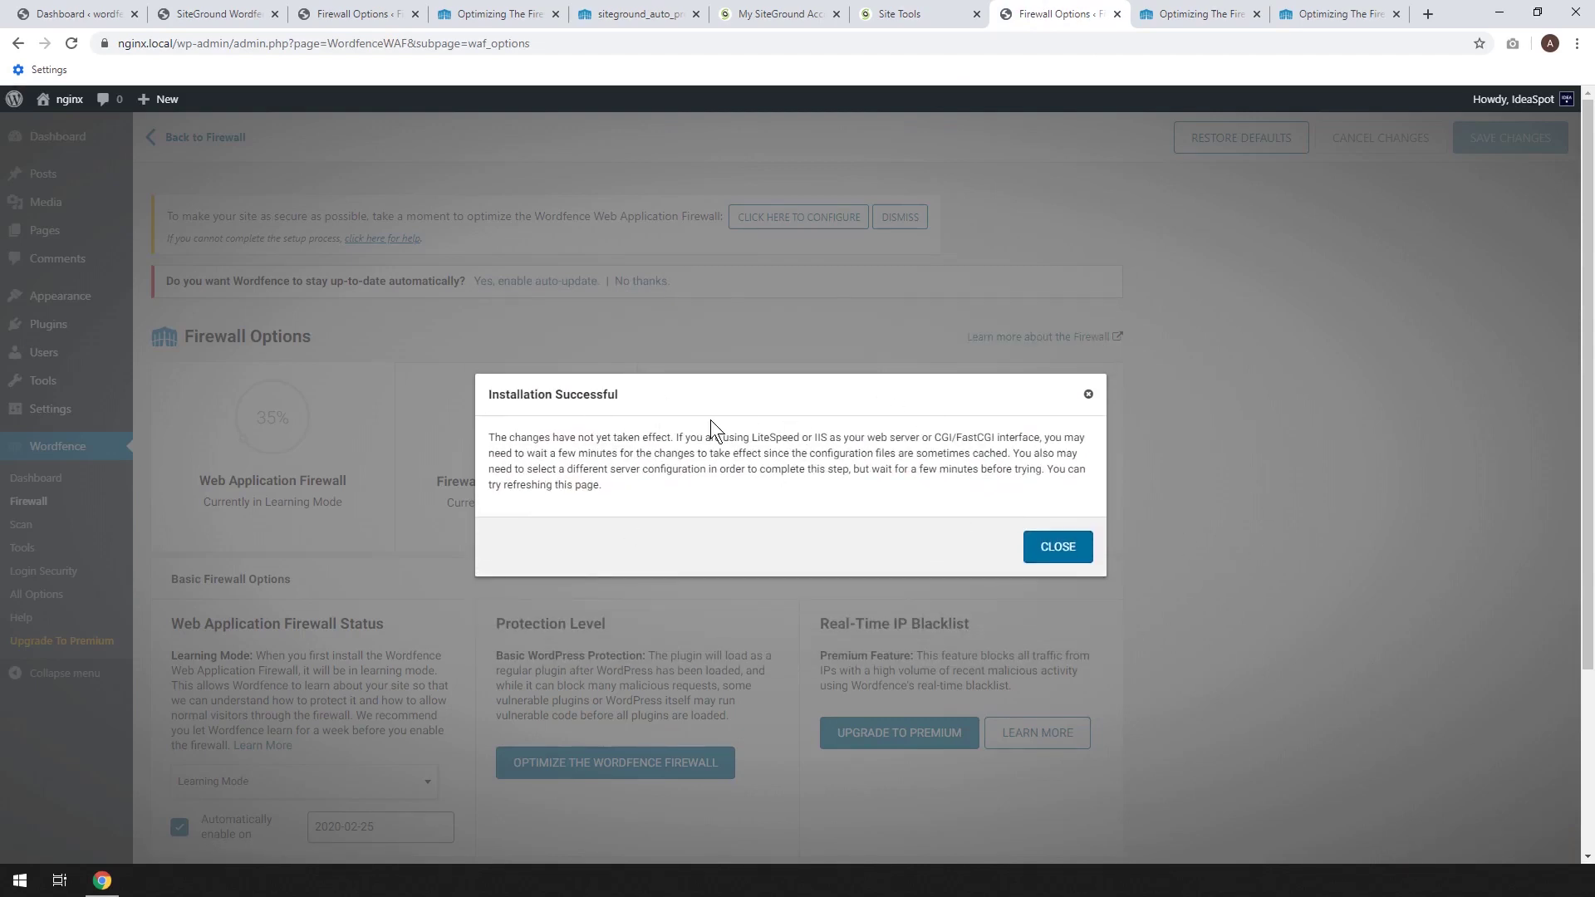
{"action": "left_click", "coordinate": [1057, 548]}
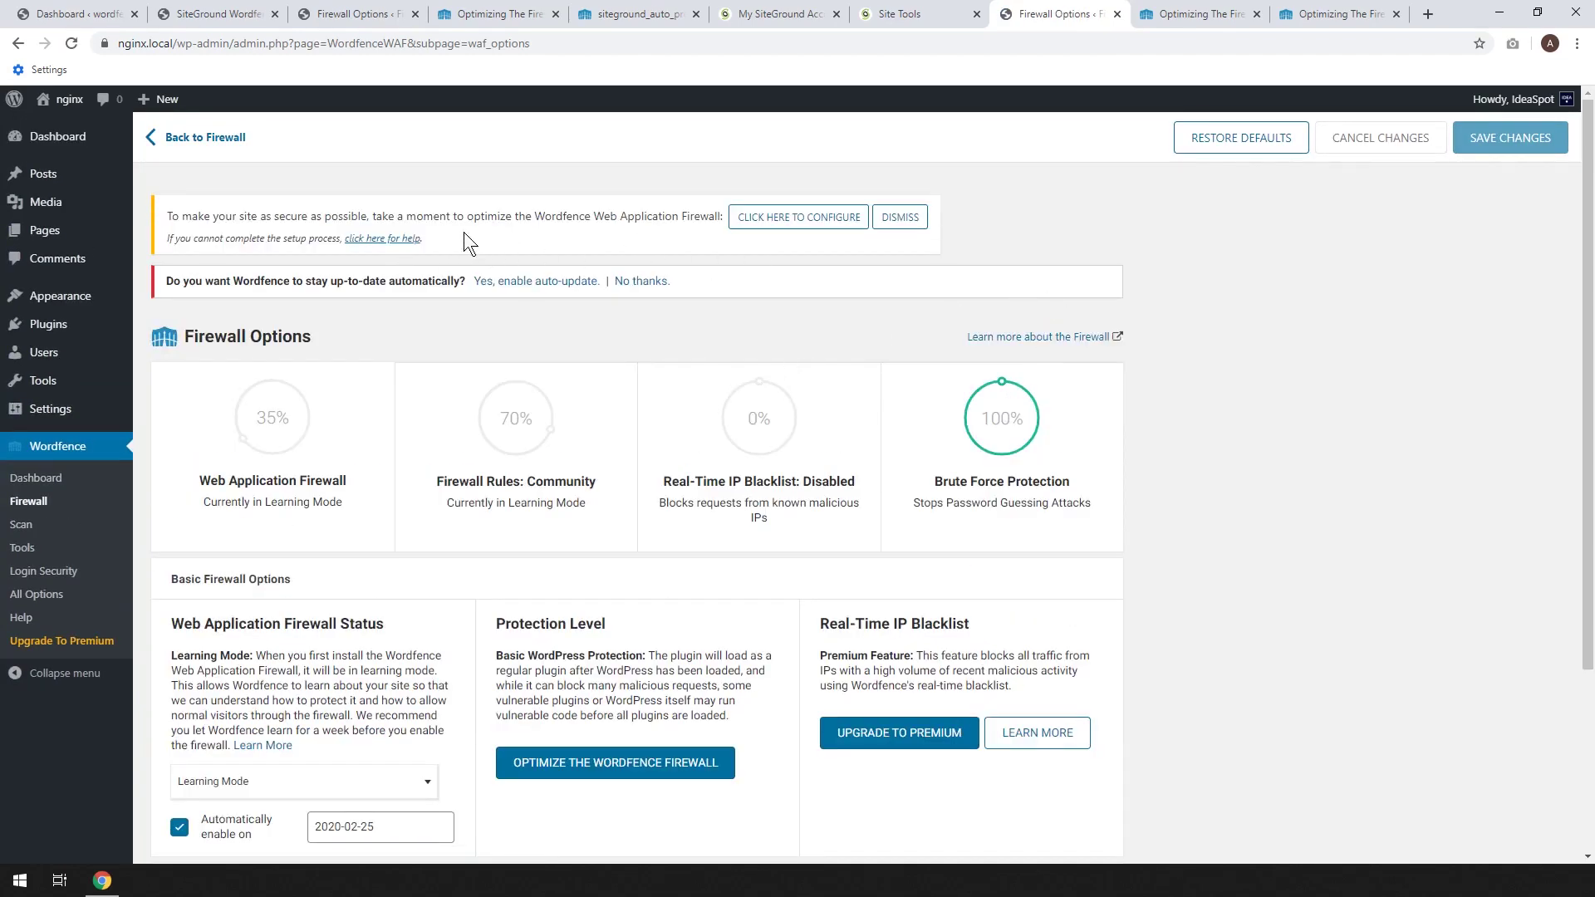
Repeat the firewall optimization for NGINX, downloading the .user.ini backup before completing the setup.
{"action": "left_click", "coordinate": [784, 224]}
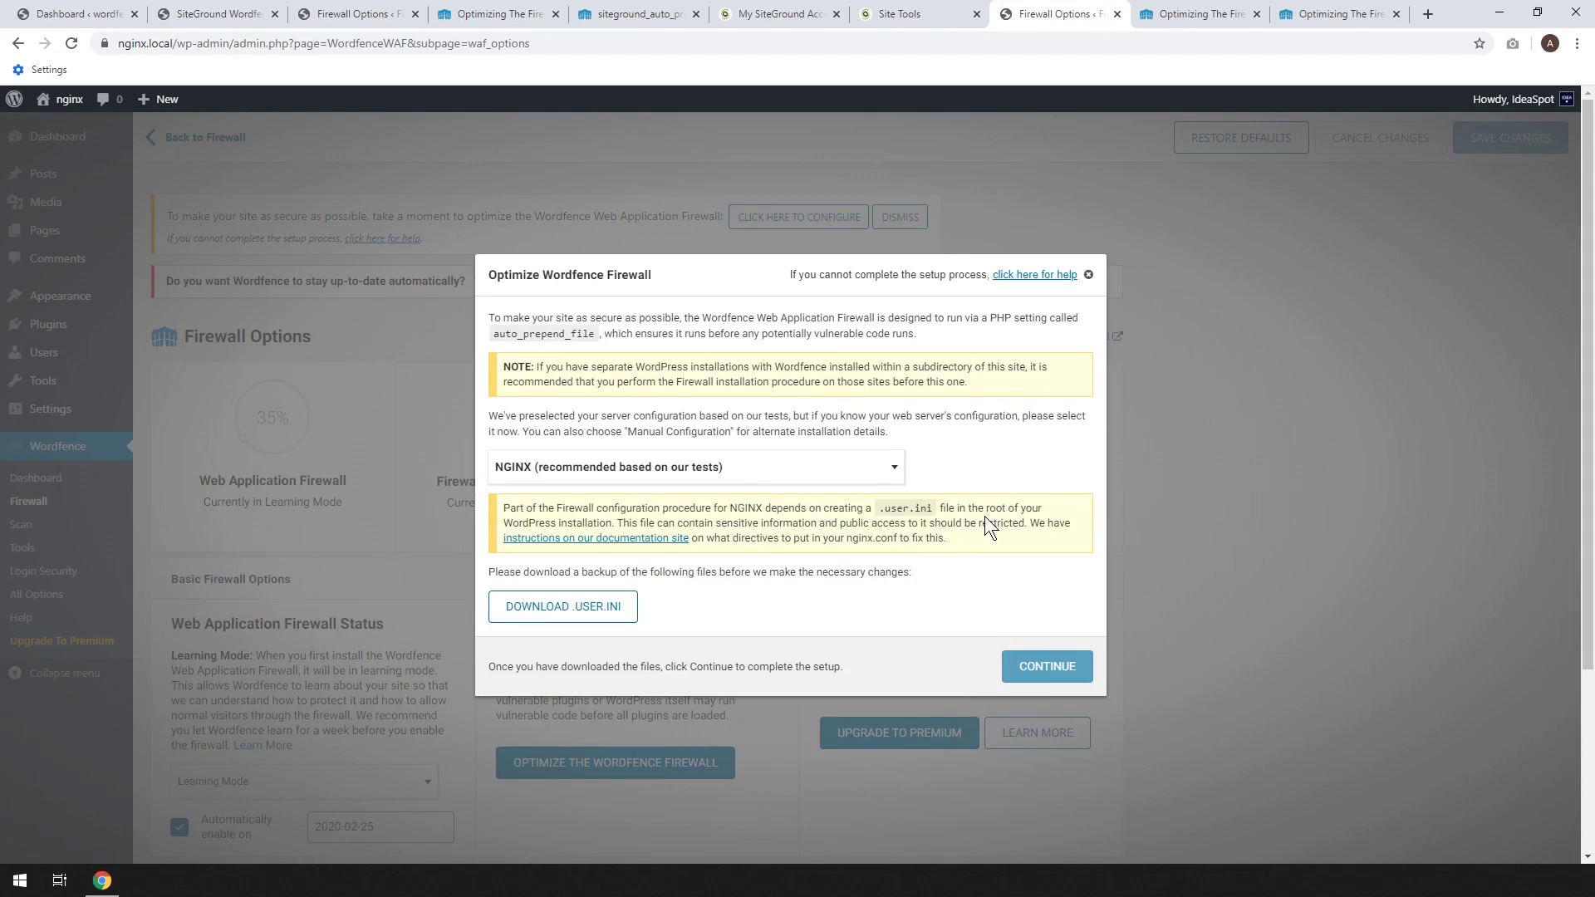
{"action": "left_click", "coordinate": [564, 614]}
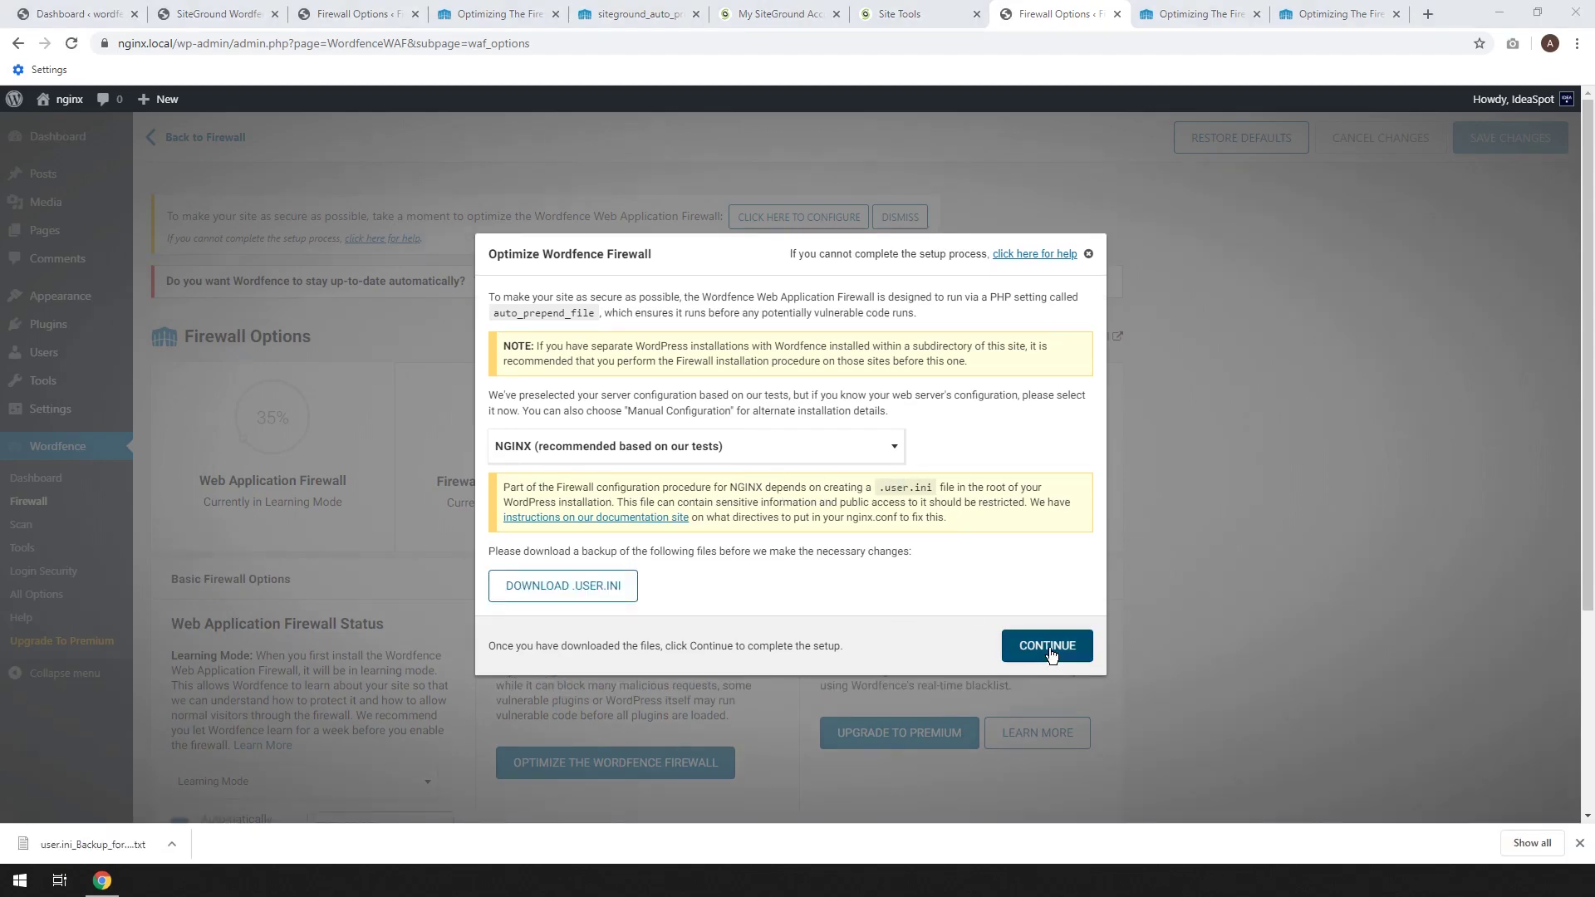
{"action": "left_click", "coordinate": [1048, 673]}
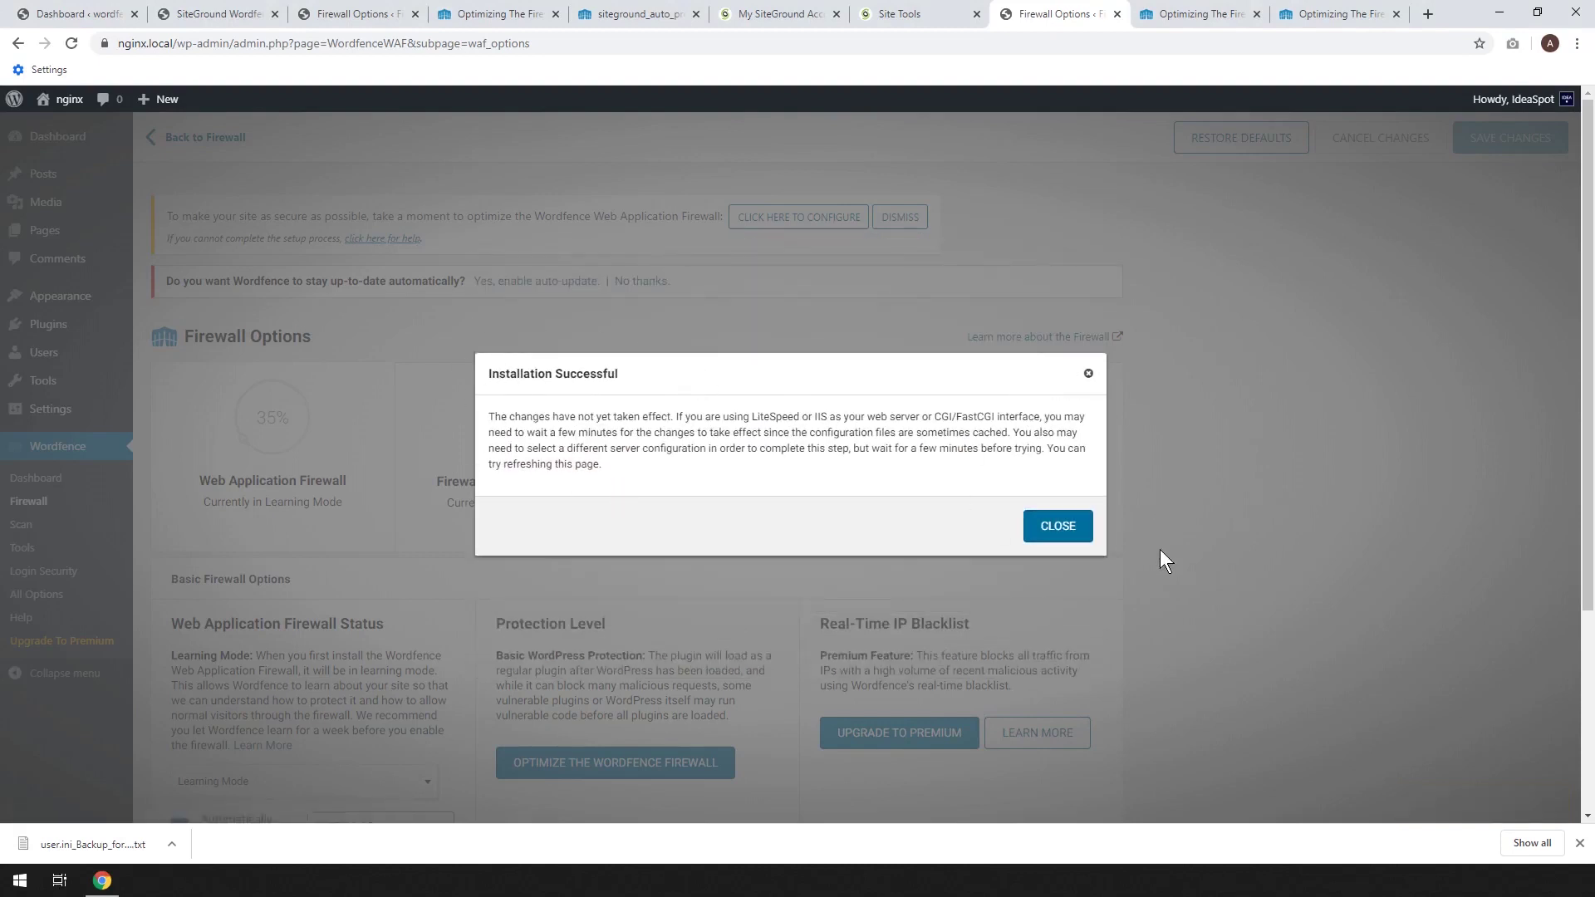
{"action": "left_click", "coordinate": [1088, 539]}
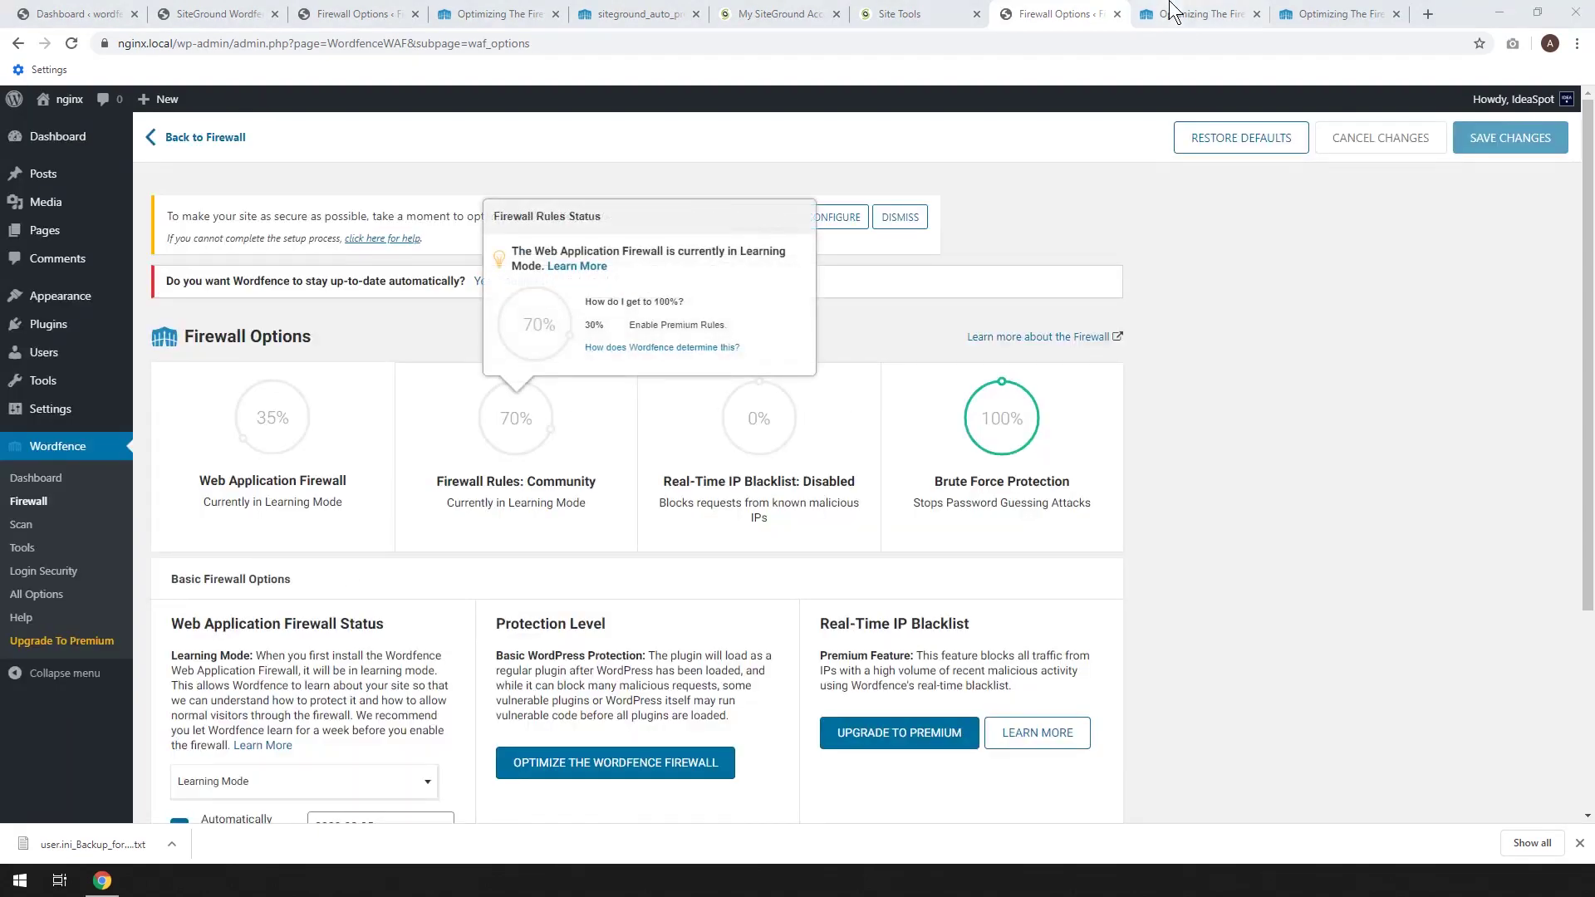
Check the nginx.conf file location in Linode's NGINX configuration guide and switch to nginx.conf in Notepad.
{"action": "left_click", "coordinate": [1196, 14]}
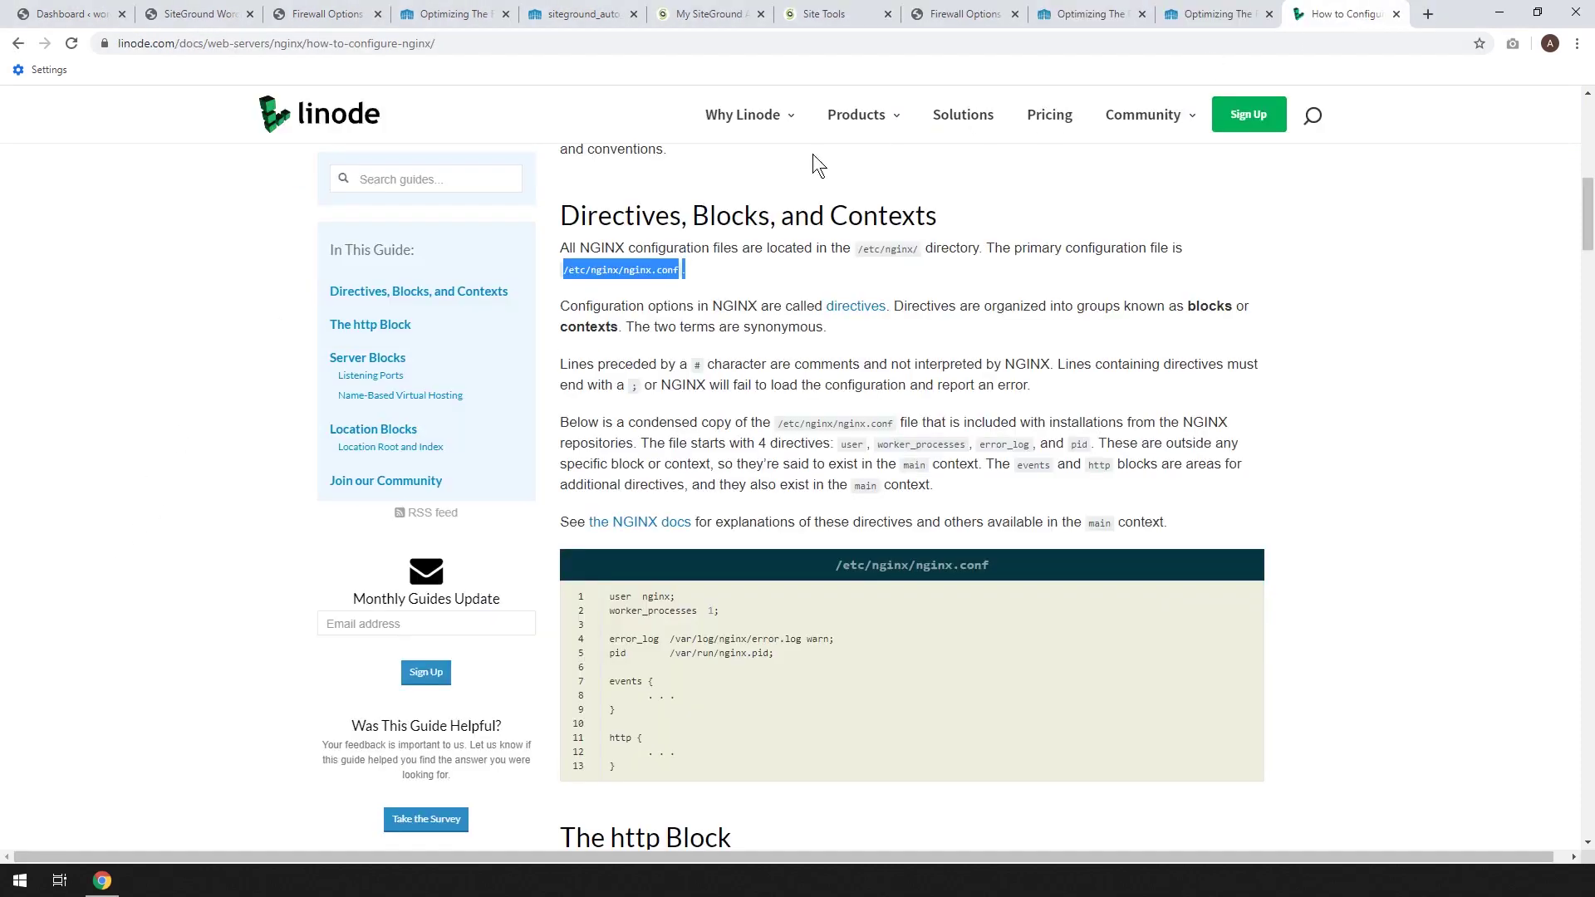
{"action": "left_click", "coordinate": [565, 276]}
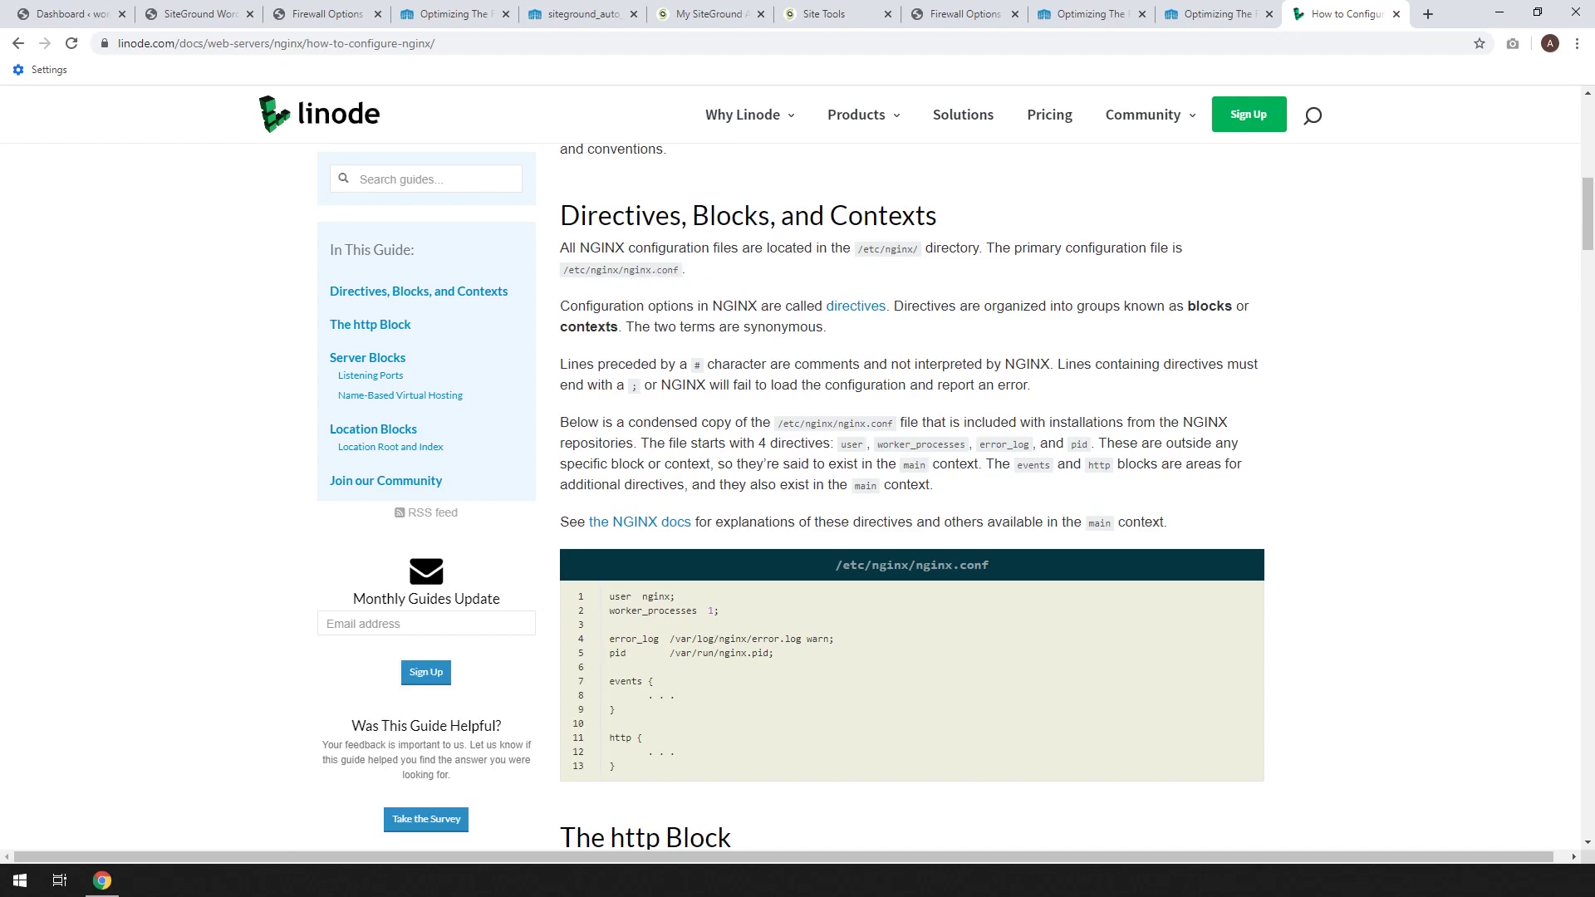
{"action": "key", "text": "alt+Tab"}
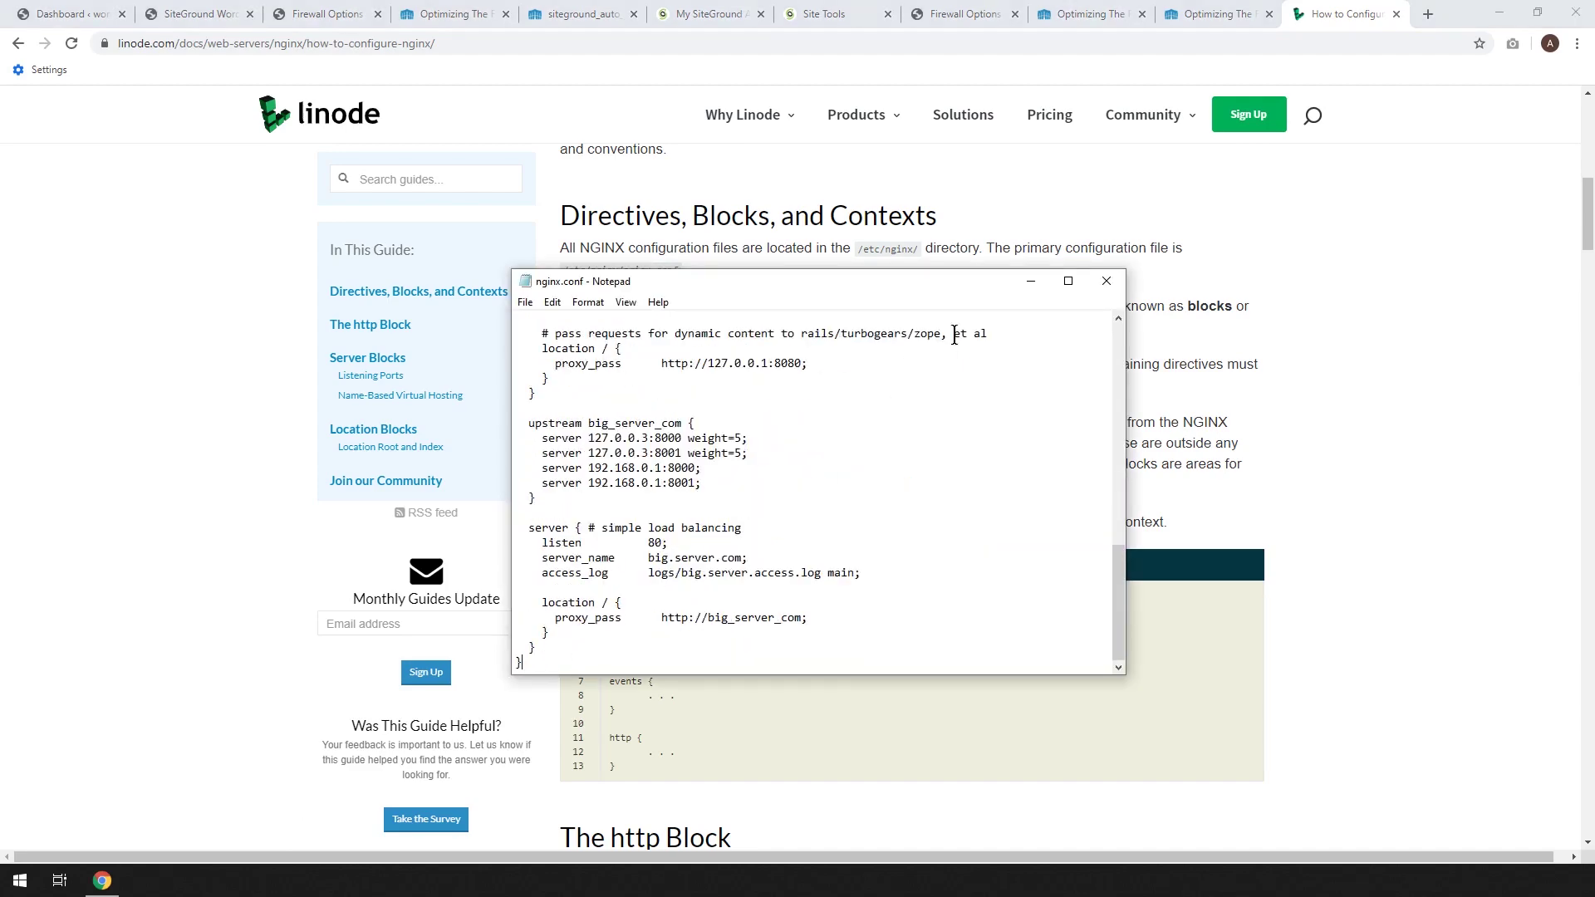
Copy the "location ~ ^/\.user\.ini { deny all; }" directives from the Wordfence article and append them below the existing content of nginx.conf in Notepad.
{"action": "left_click", "coordinate": [1088, 14]}
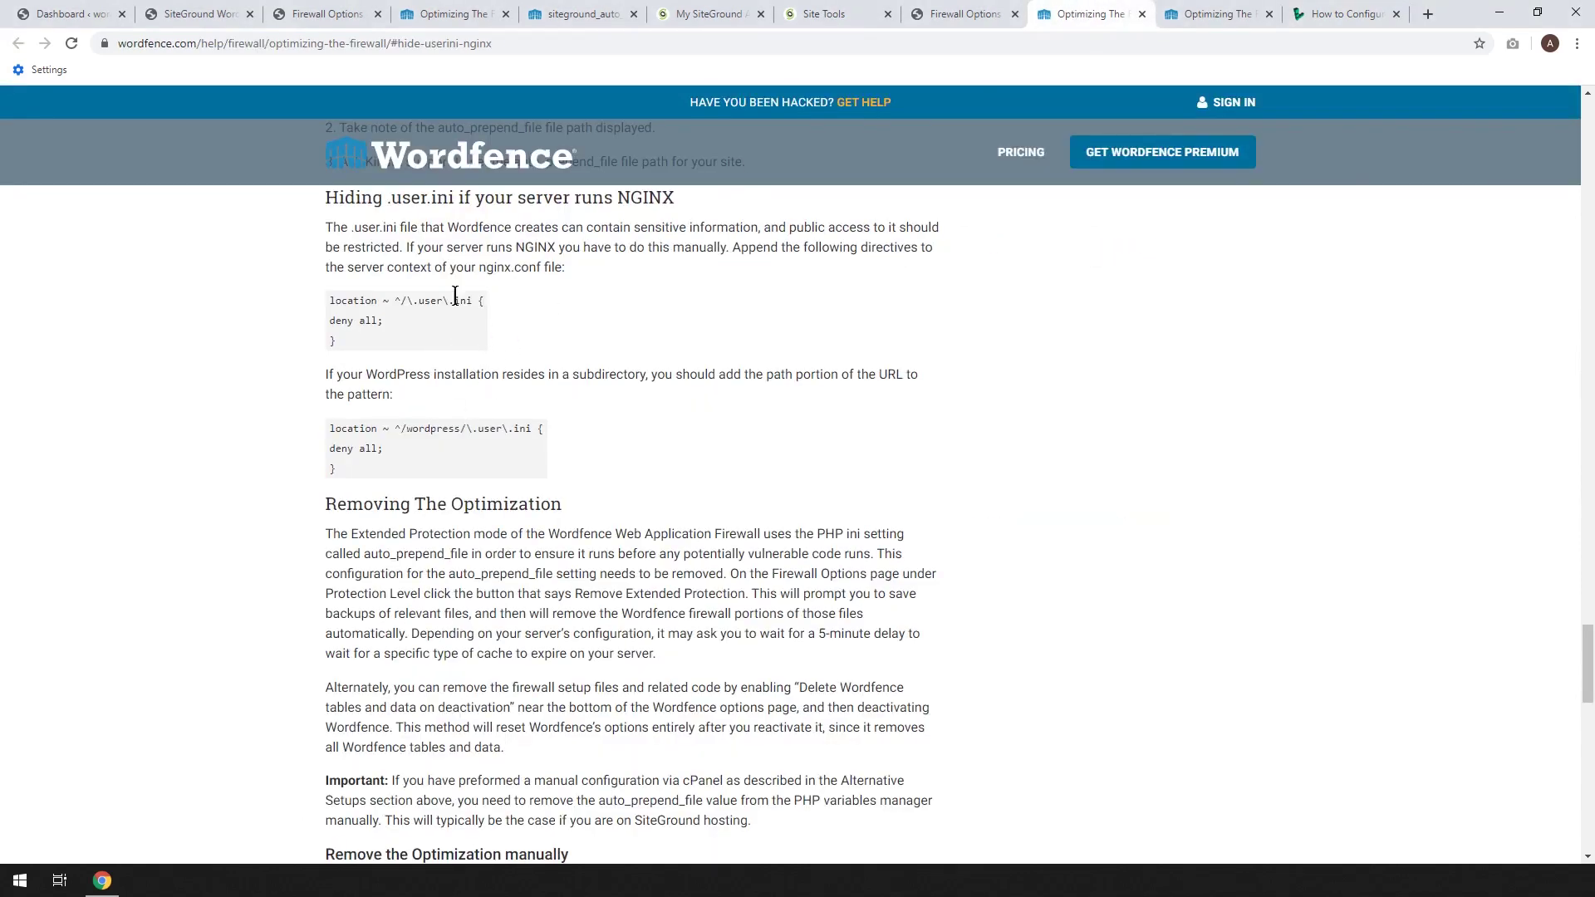
{"action": "left_click_drag", "start_coordinate": [370, 347], "coordinate": [326, 307]}
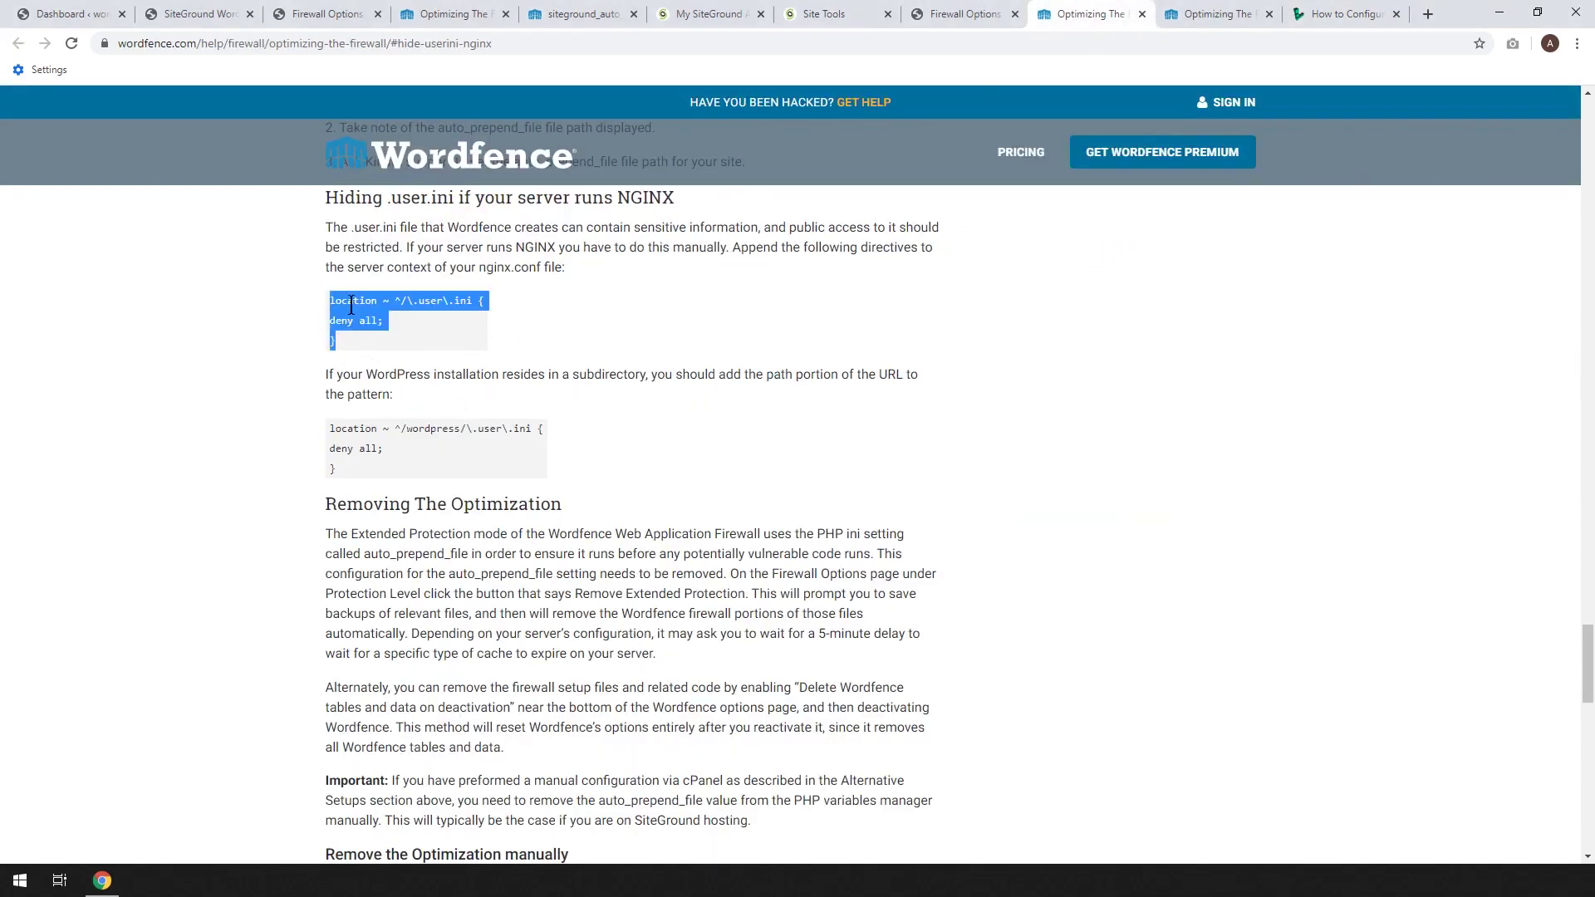
{"action": "right_click", "coordinate": [352, 304]}
{"action": "left_click", "coordinate": [407, 321]}
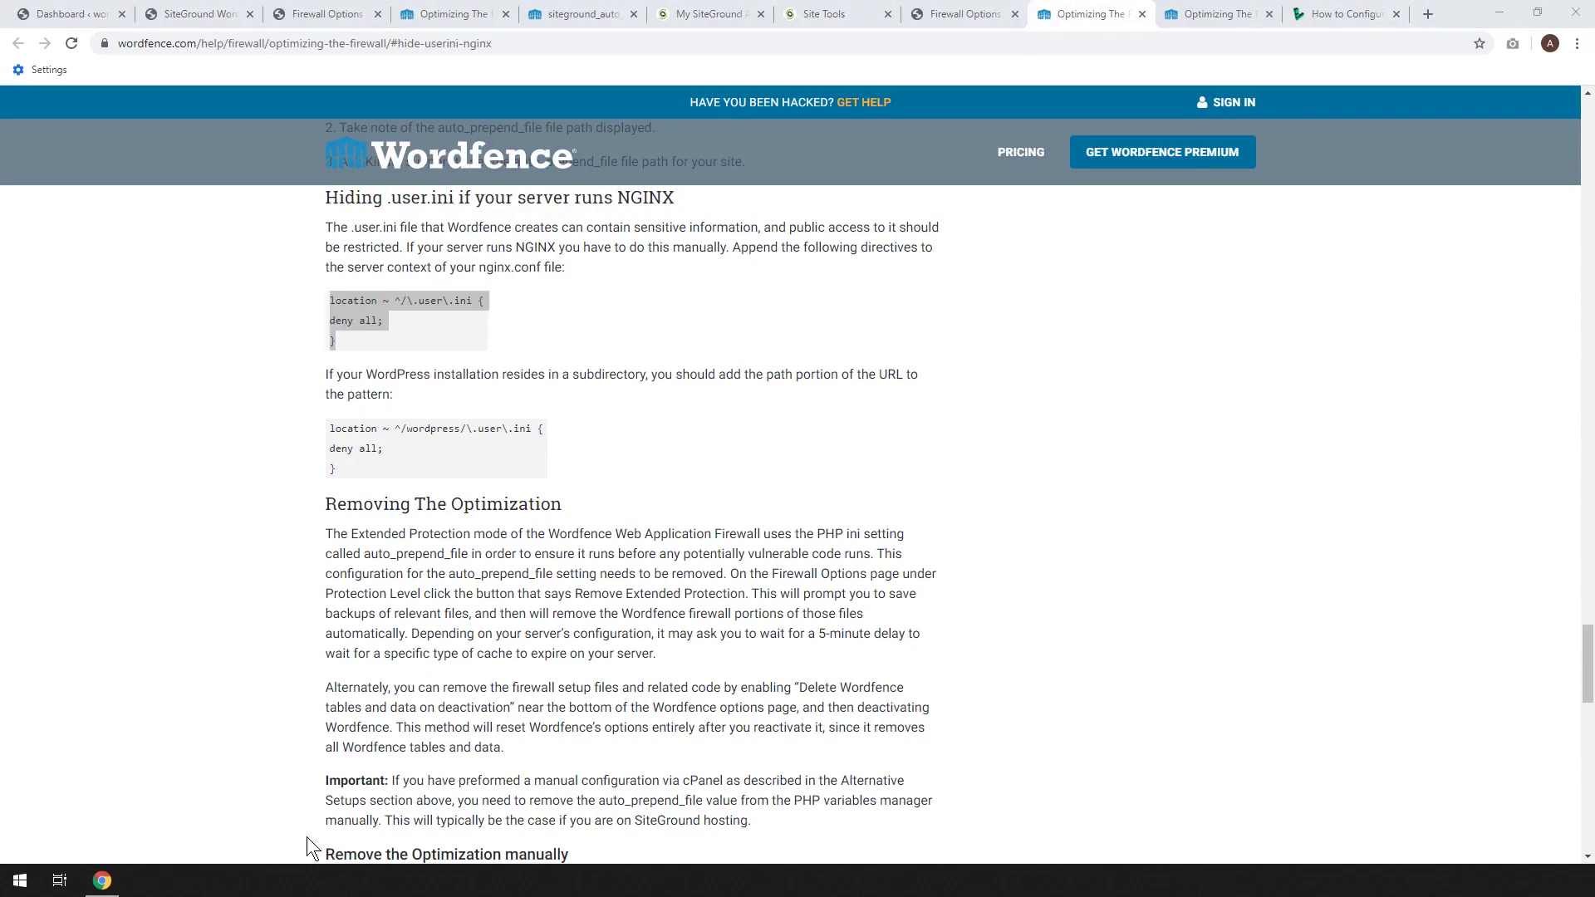
{"action": "key", "text": "alt+Tab"}
{"action": "left_click", "coordinate": [592, 662]}
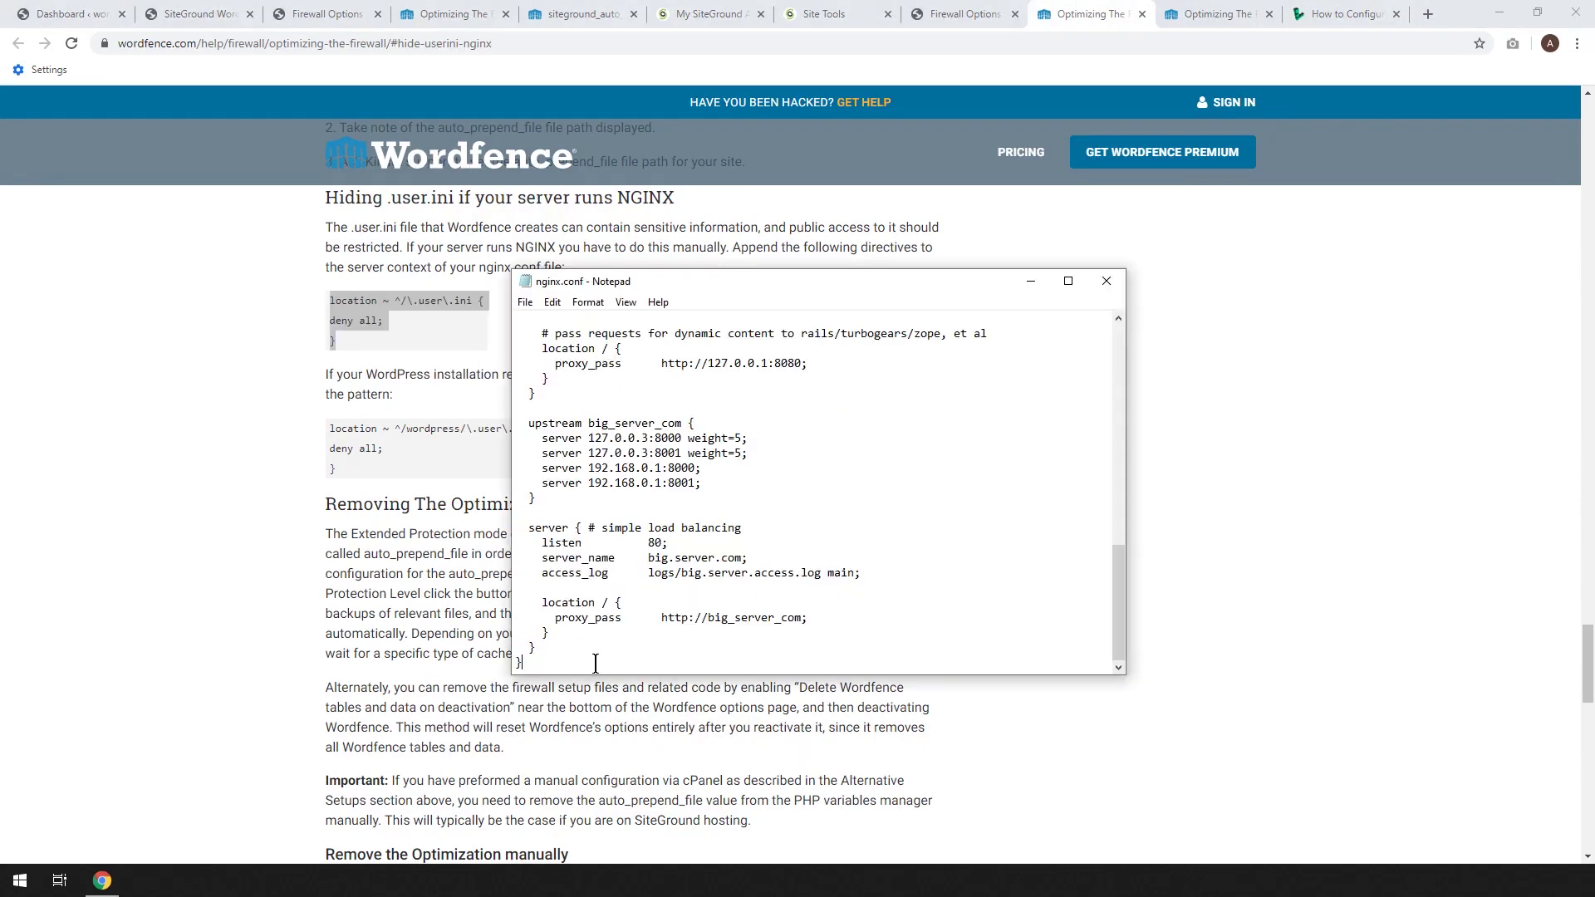
{"action": "key", "text": "Return"}
{"action": "key", "text": "Return"}
{"action": "key", "text": "ctrl+v"}
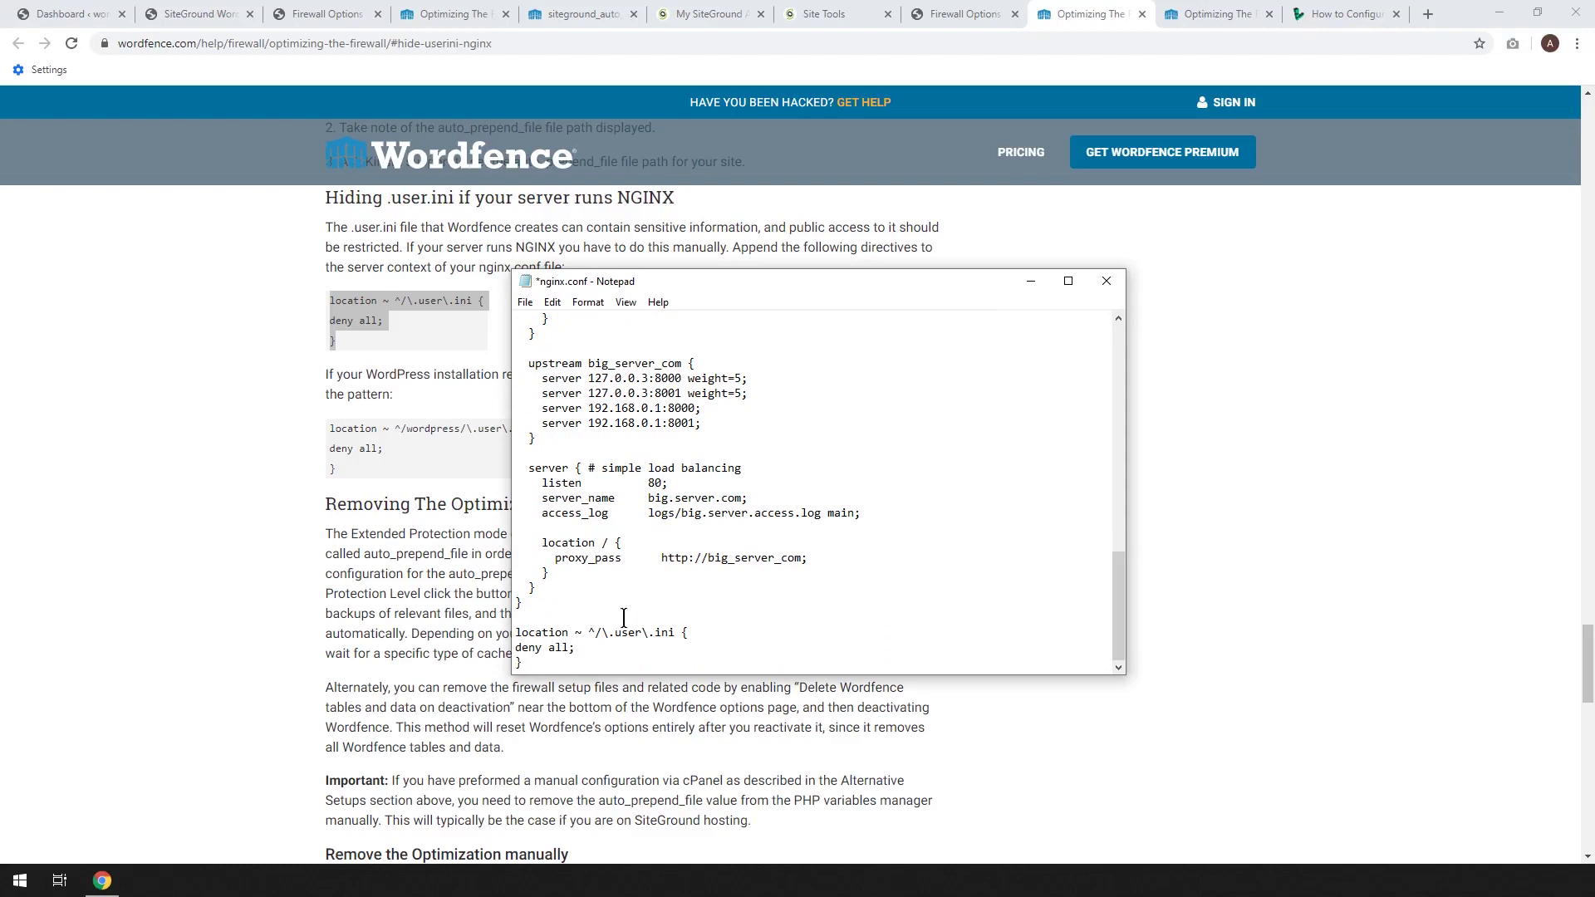
Save the edited nginx.conf file and minimize Notepad.
{"action": "left_click", "coordinate": [525, 302]}
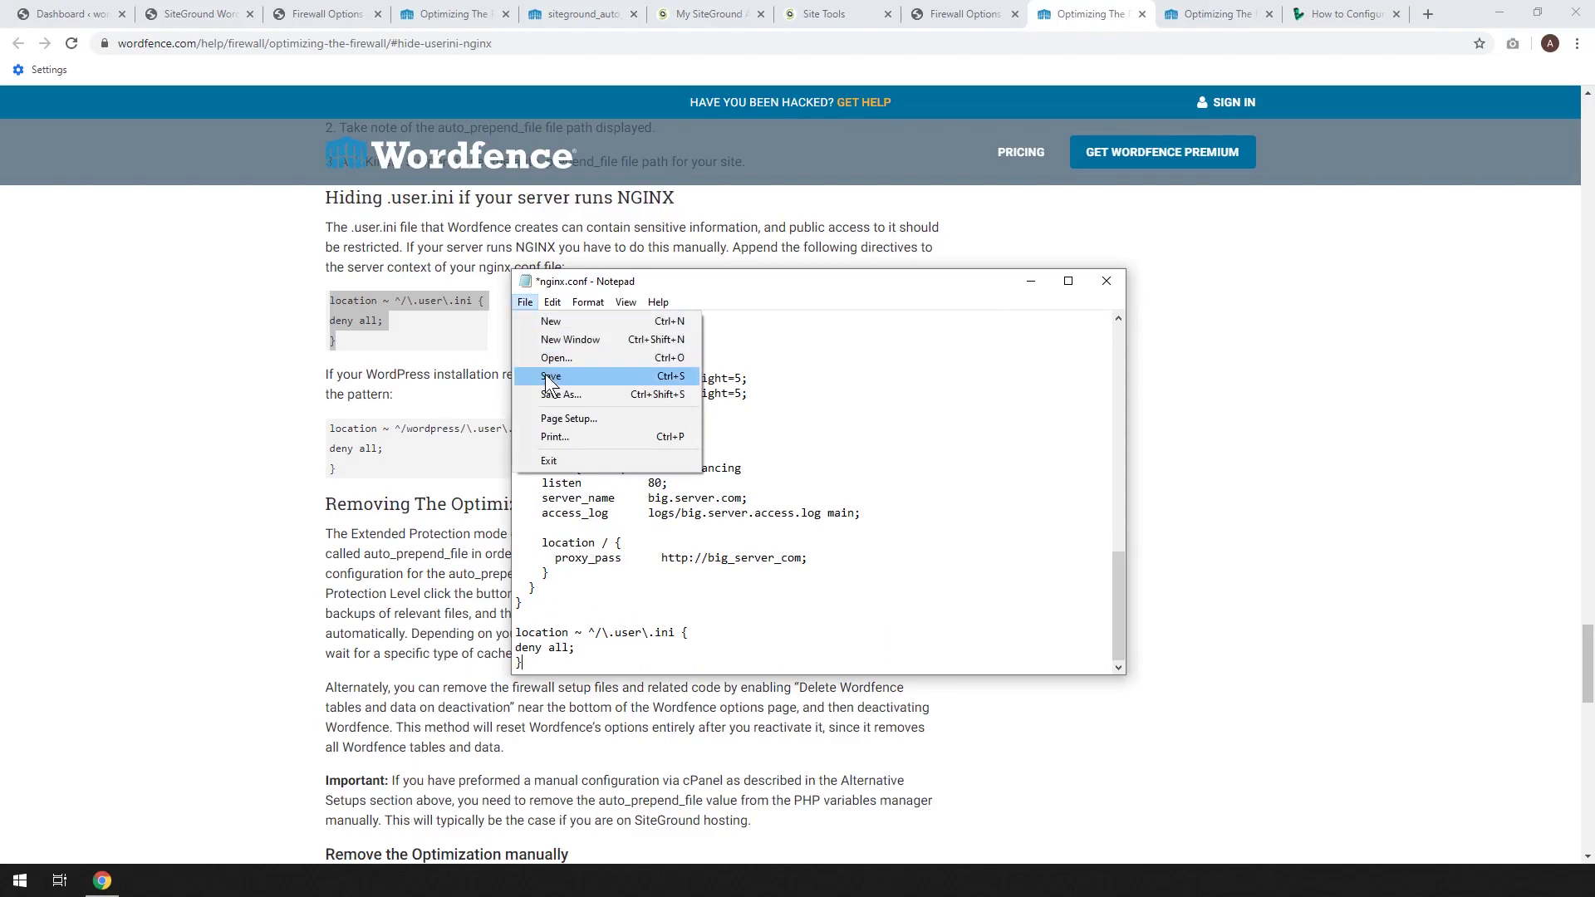
{"action": "left_click", "coordinate": [573, 376]}
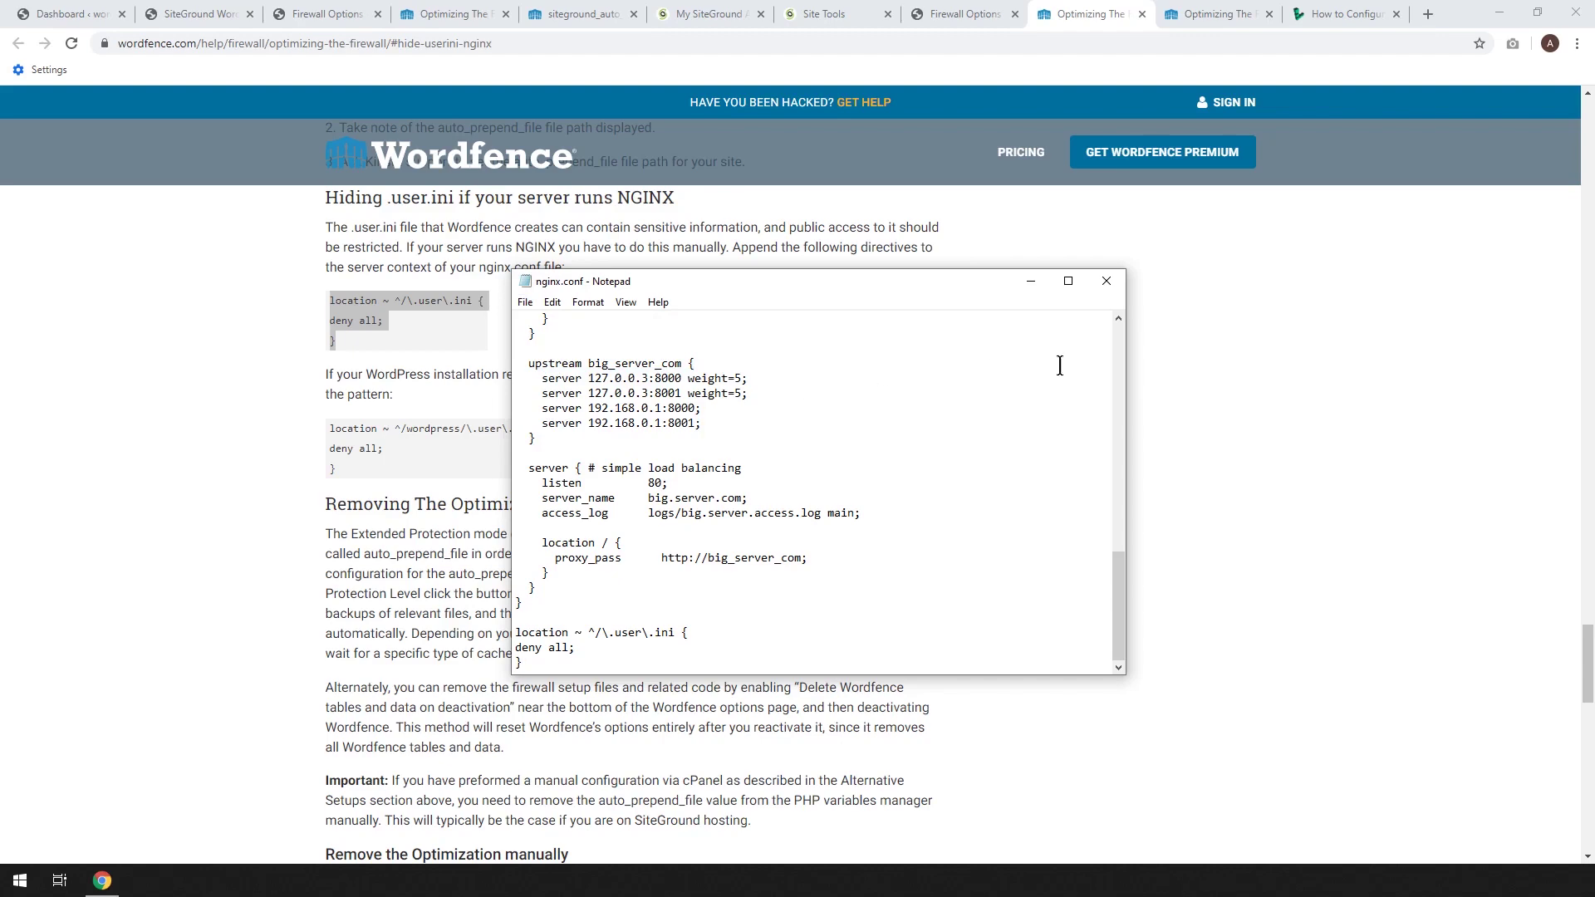
{"action": "left_click", "coordinate": [1040, 279]}
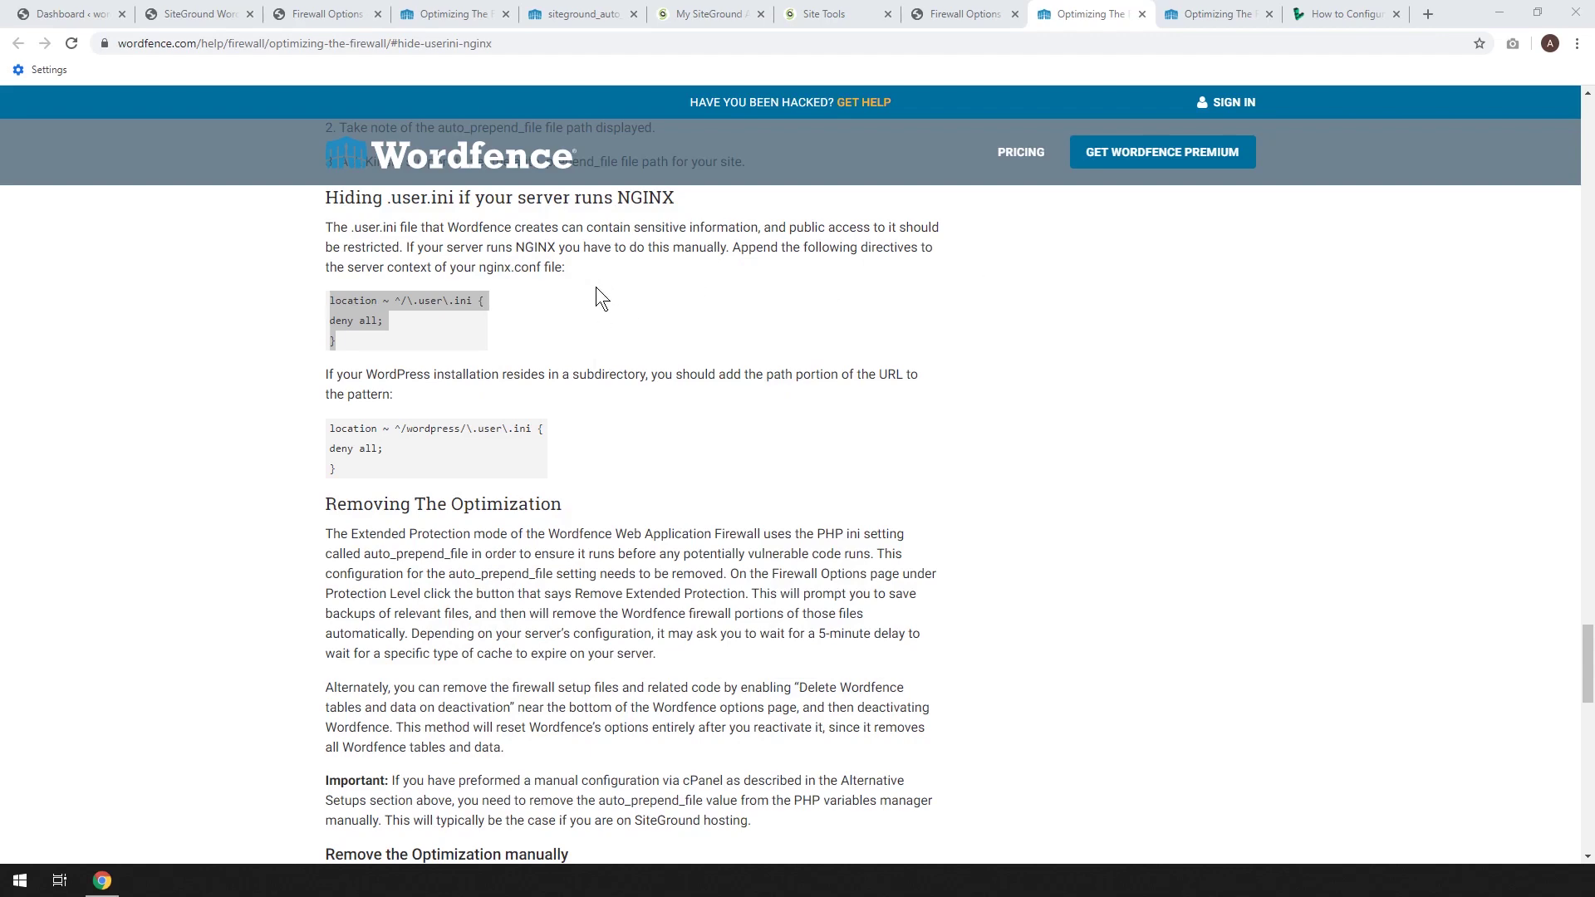
Go back to the nginx.local Firewall Options page and enable automatic updates for Wordfence.
{"action": "key", "text": "ctrl+shift+Tab"}
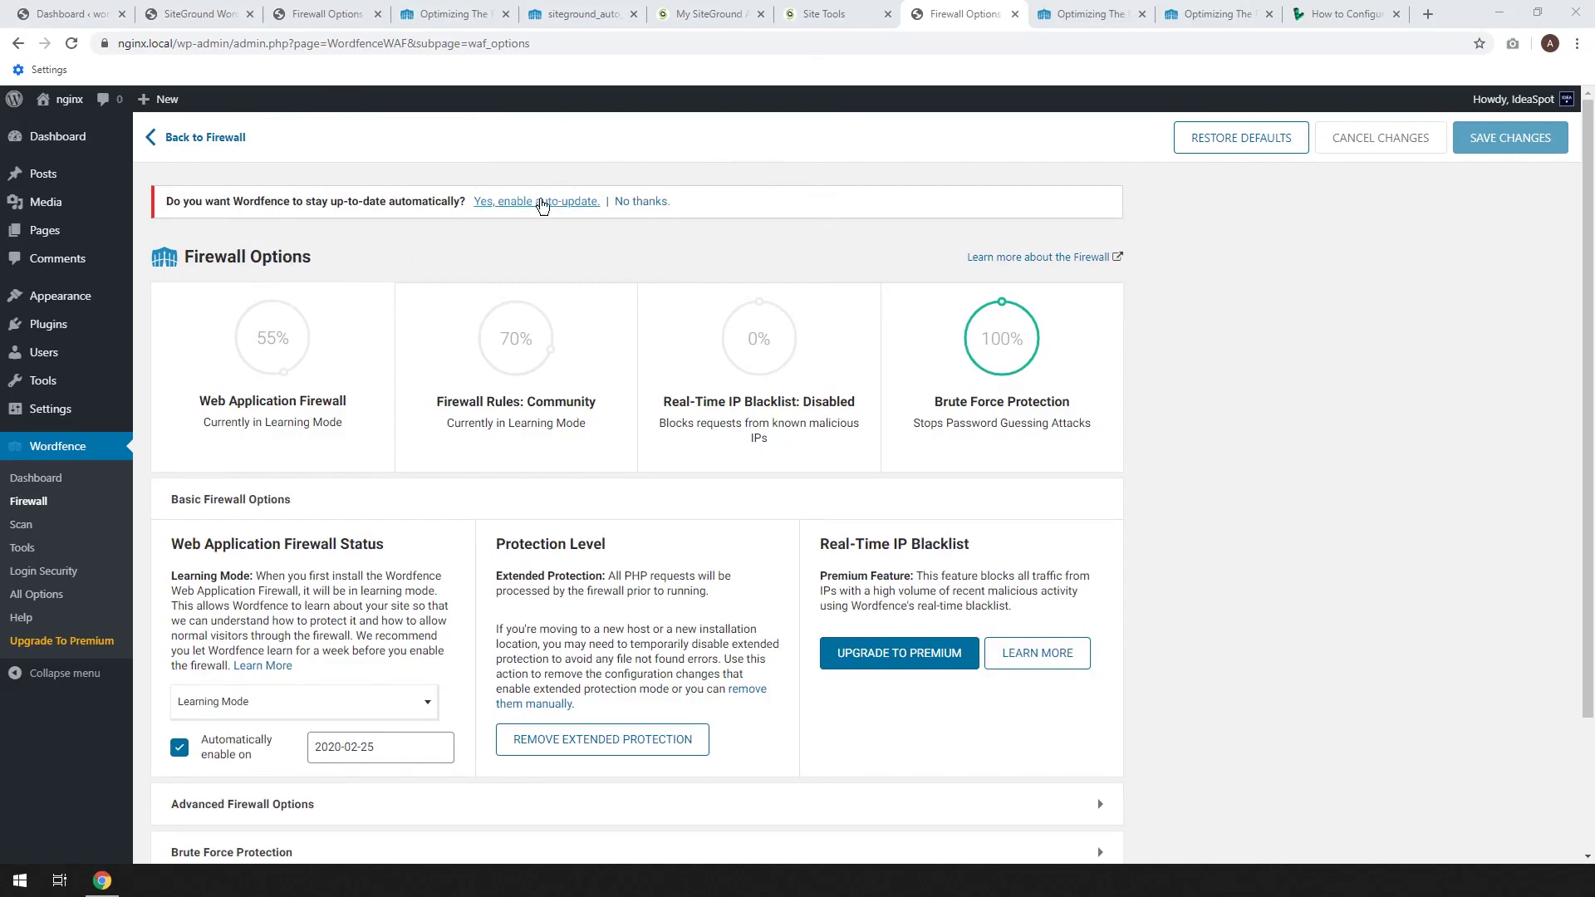
{"action": "left_click", "coordinate": [539, 203]}
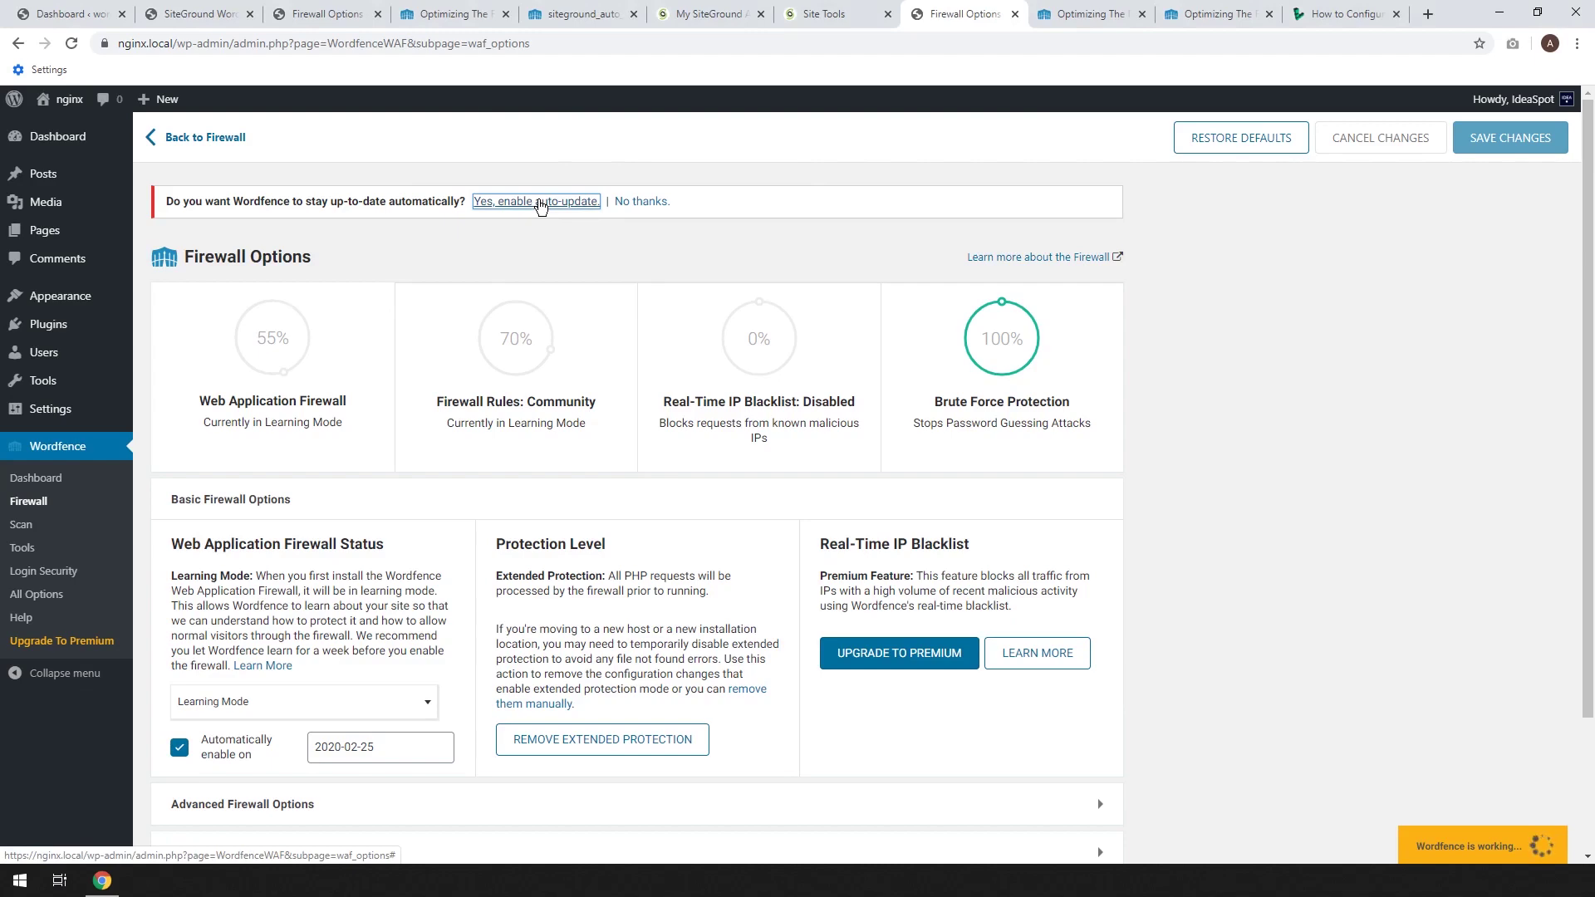